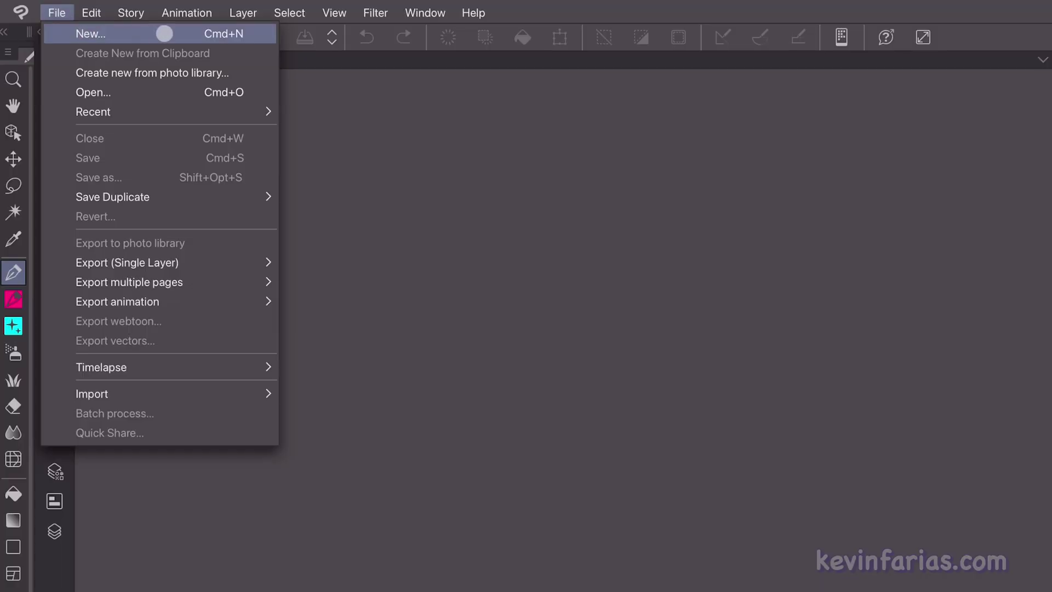
# - Create a new animation file named FIREWORKS - 1 using the Animation 4K - 600 ppp preset
pyautogui.click(160, 33)
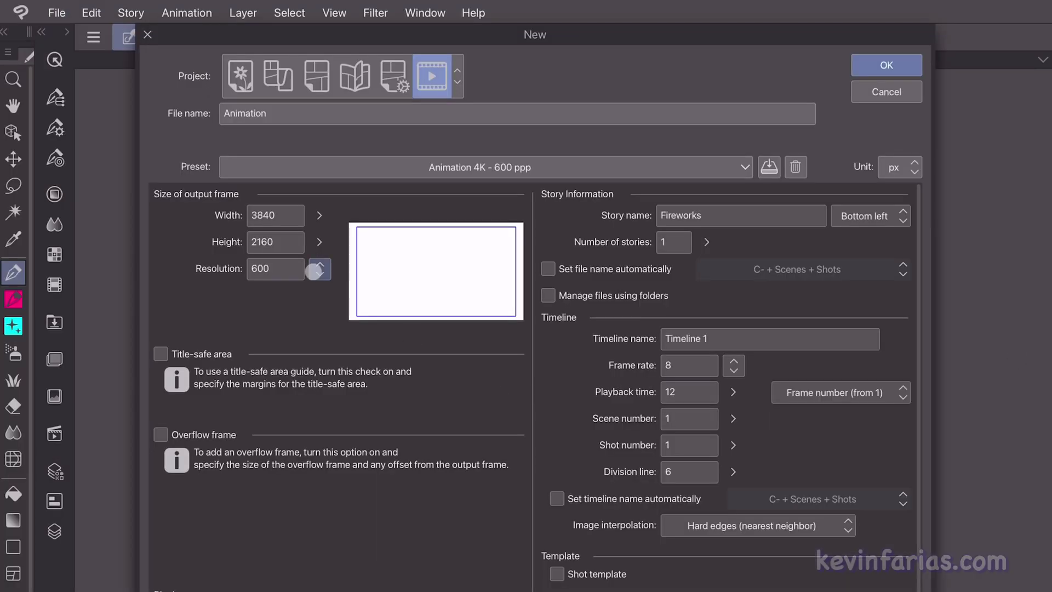
pyautogui.click(510, 167)
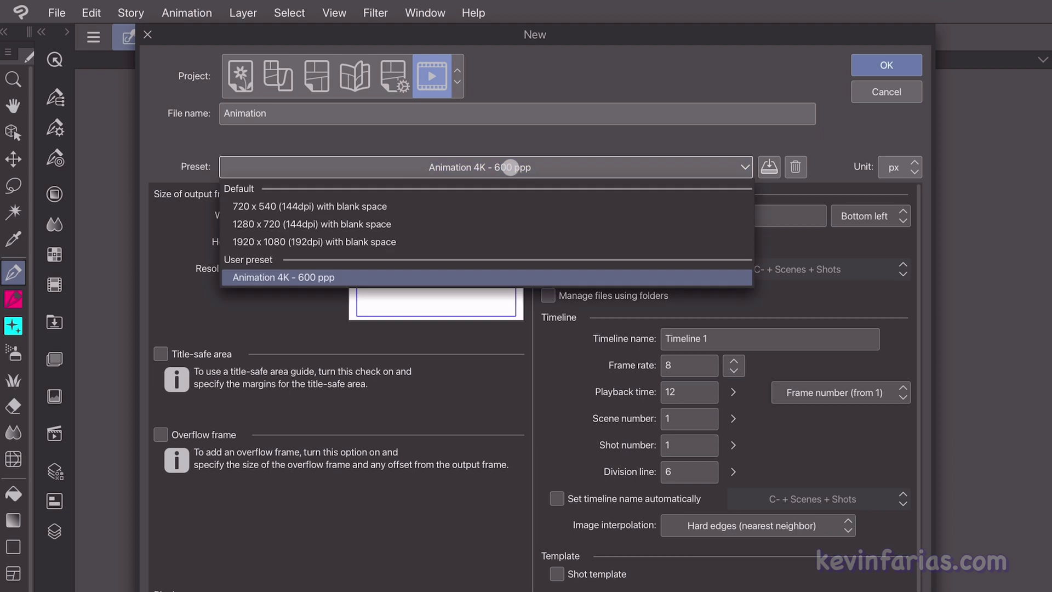
pyautogui.click(287, 333)
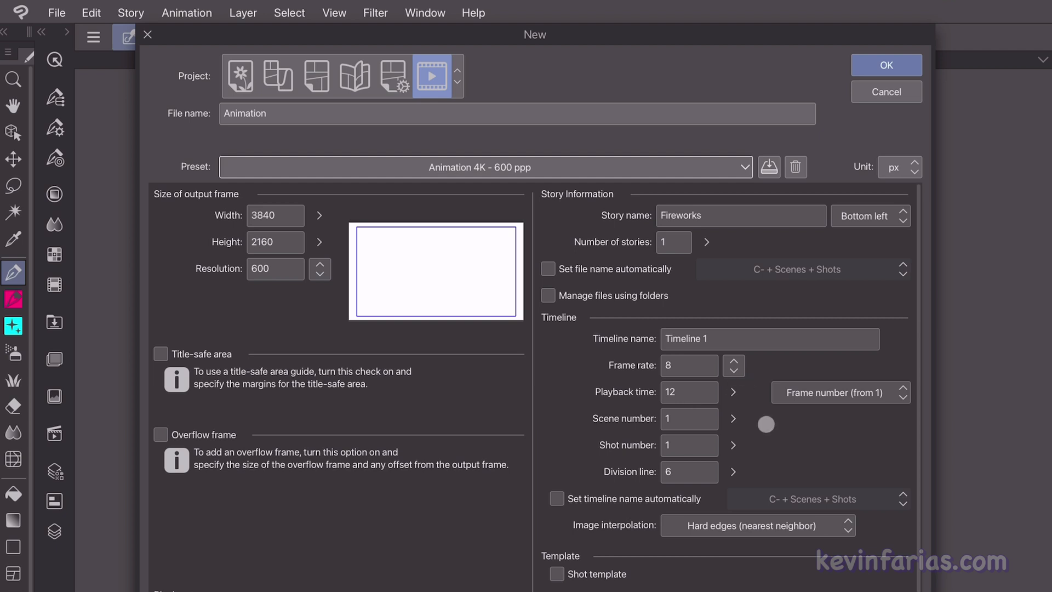
pyautogui.doubleClick(295, 113)
pyautogui.write('FIREWORKS - 1')
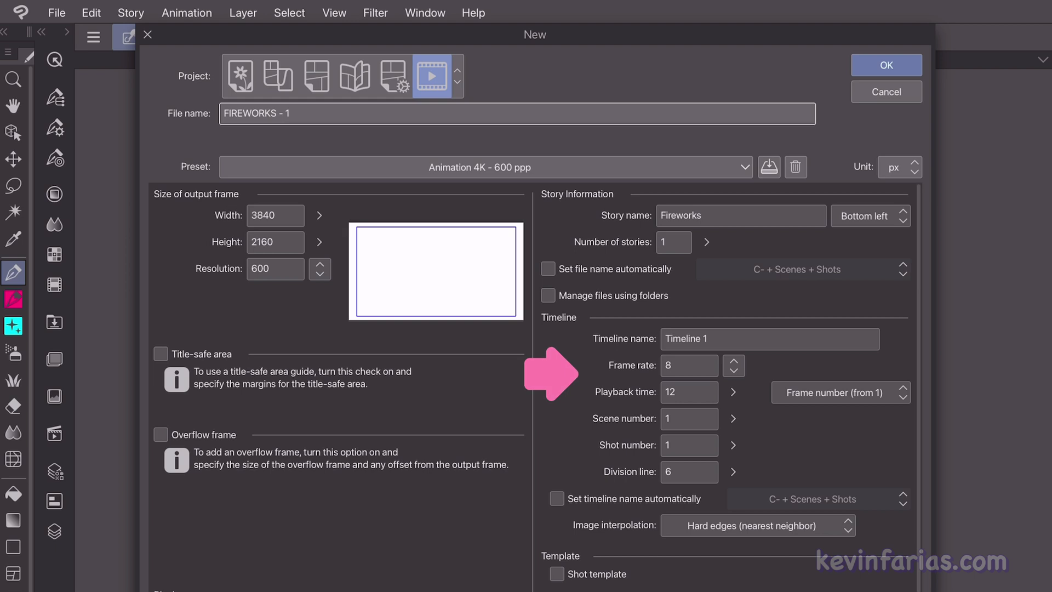
pyautogui.click(875, 66)
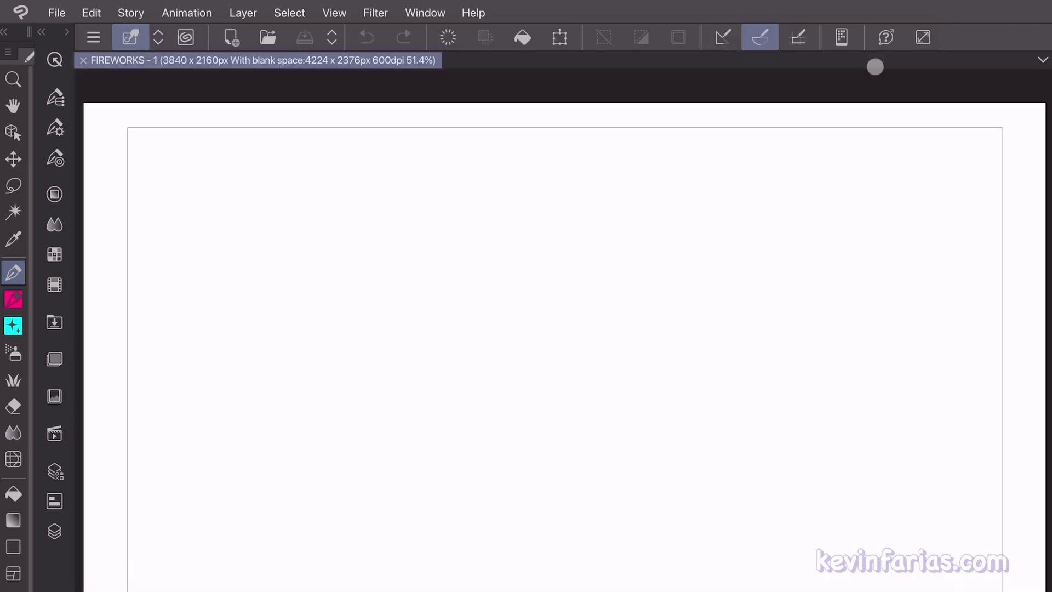
# - Show the Timeline palette and adjust its height so the whole canvas fits above it
pyautogui.click(414, 12)
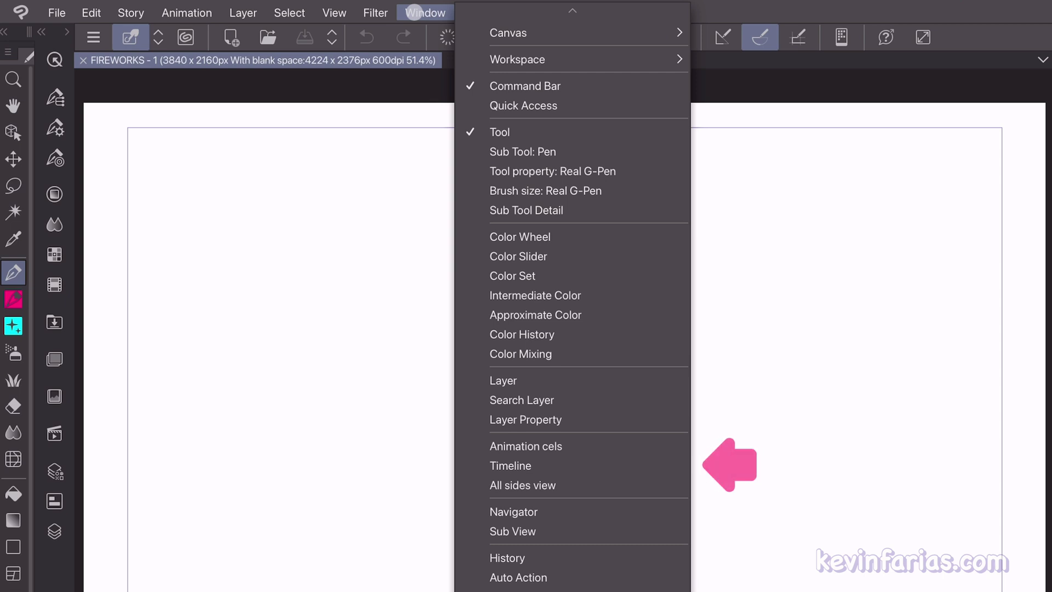
pyautogui.click(581, 465)
pyautogui.moveTo(548, 376); pyautogui.dragTo(537, 439)
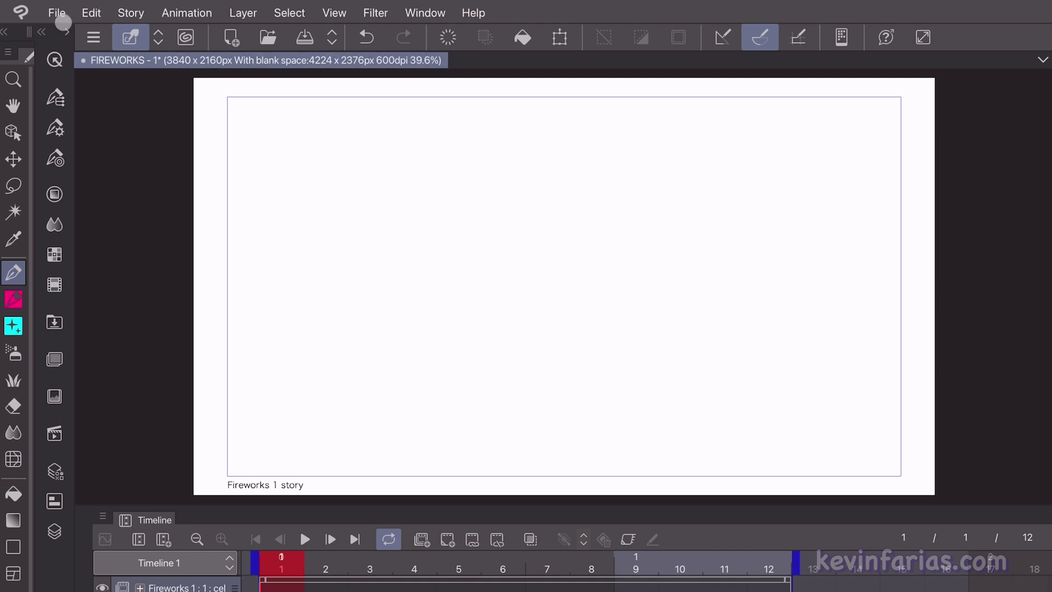
# - Save the file as FIREWORKS - 1 in CLIP STUDIO FORMAT
pyautogui.click(57, 12)
pyautogui.click(266, 177)
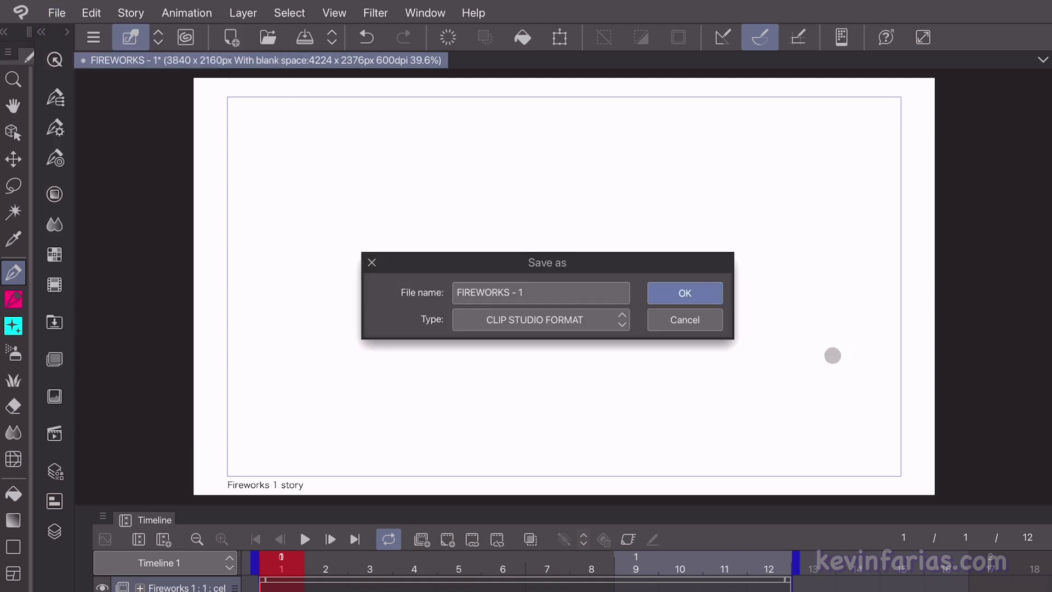
pyautogui.click(713, 302)
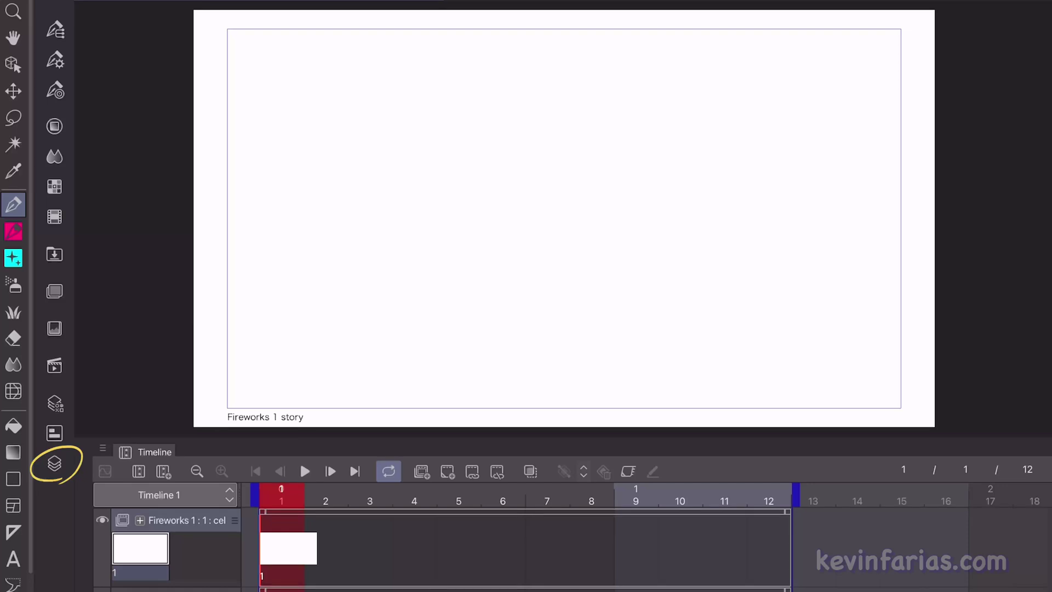
# - Delete the default Fireworks 1 animation folder with its cel, keeping only the Paper layer
pyautogui.click(54, 463)
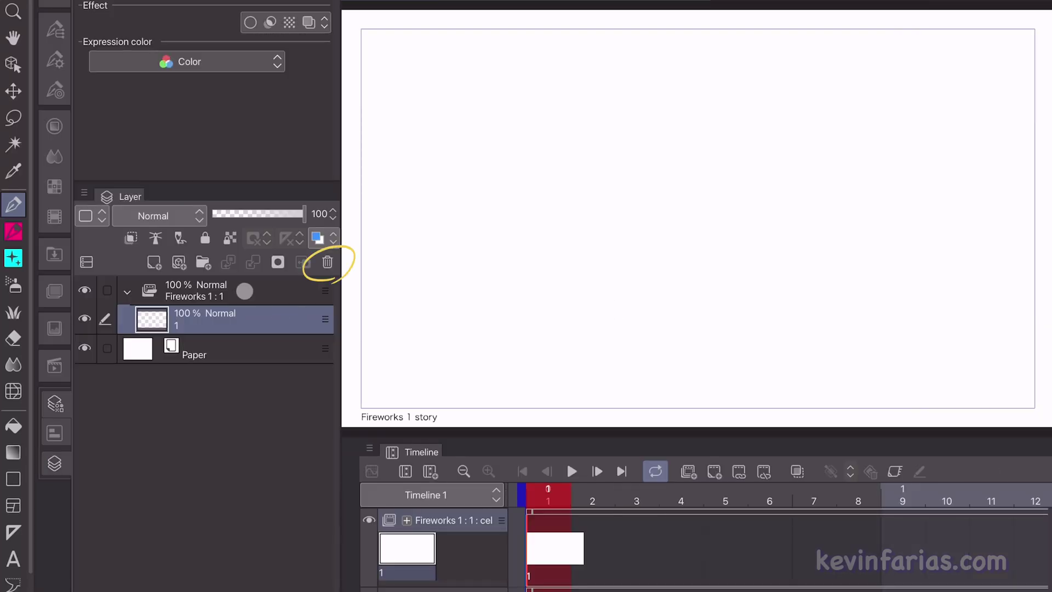
pyautogui.click(244, 291)
pyautogui.click(328, 262)
pyautogui.click(624, 215)
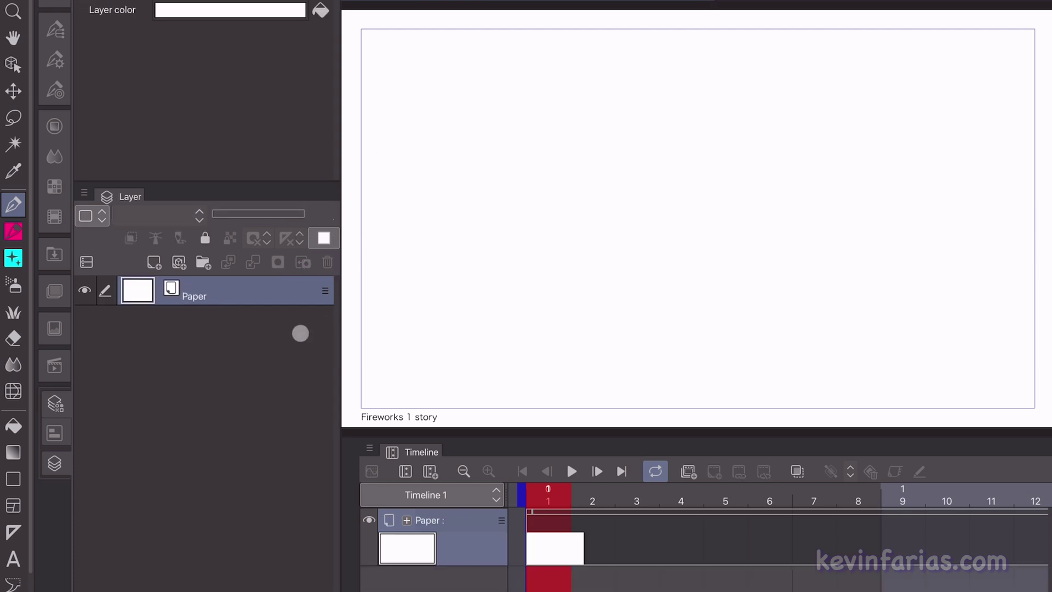
# - Add a new animation folder to the timeline and name it Fireworks 1
pyautogui.click(689, 471)
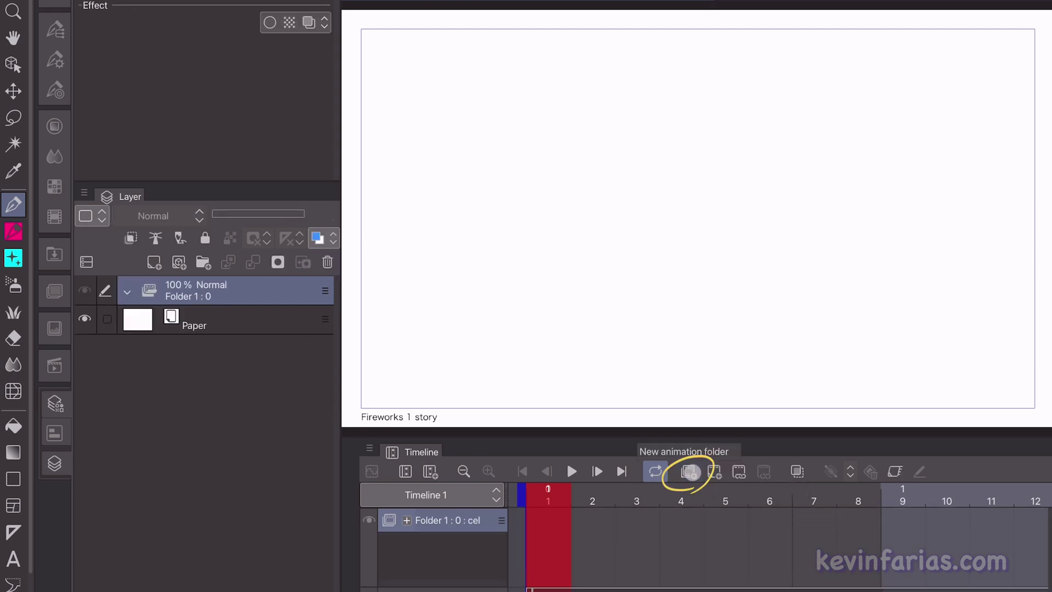
pyautogui.doubleClick(181, 296)
pyautogui.write('Fireworks')
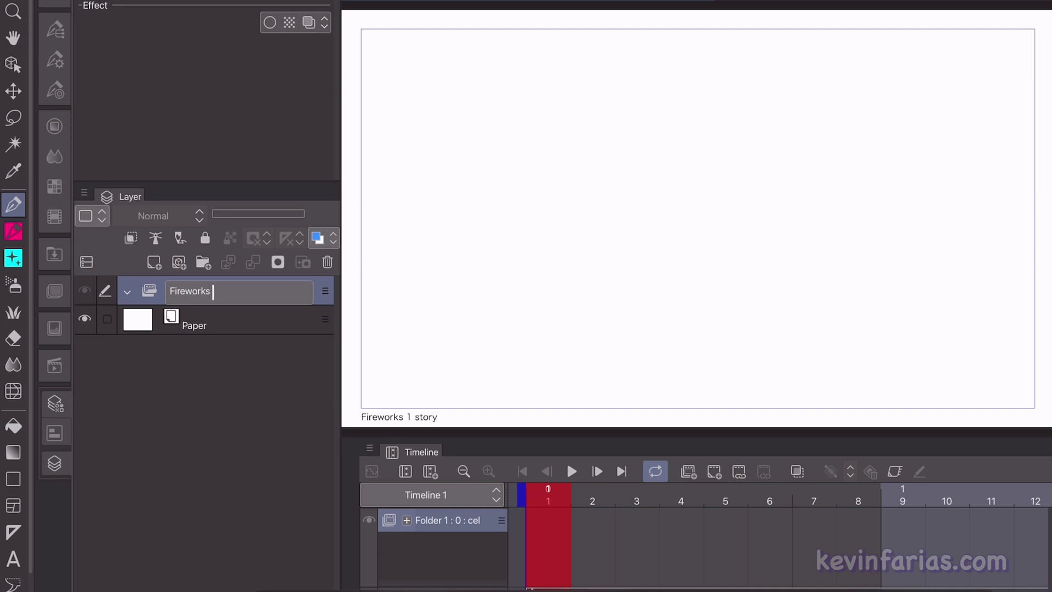
pyautogui.write(' 1')
pyautogui.press('Return')
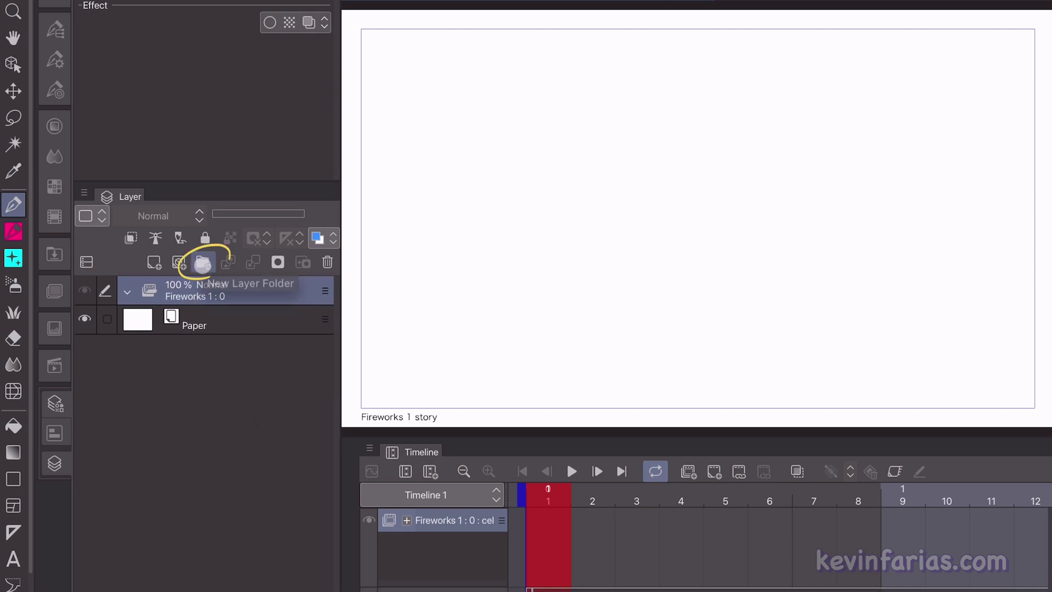
# - Add a layer folder with two raster layers inside the Fireworks 1 animation folder, naming the layers BASE and FXs
pyautogui.click(203, 262)
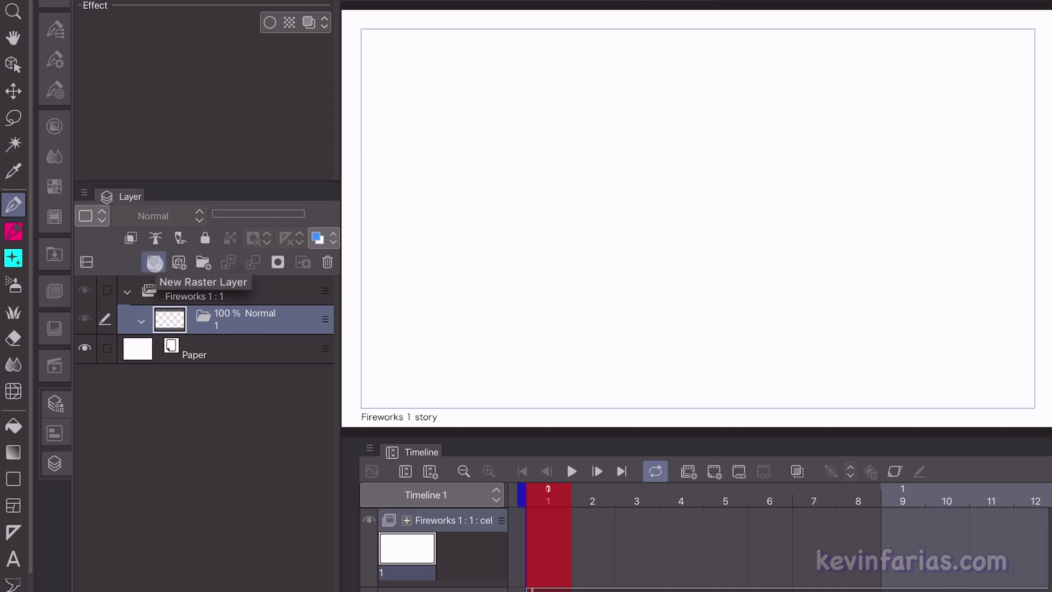
pyautogui.click(155, 263)
pyautogui.doubleClick(224, 351)
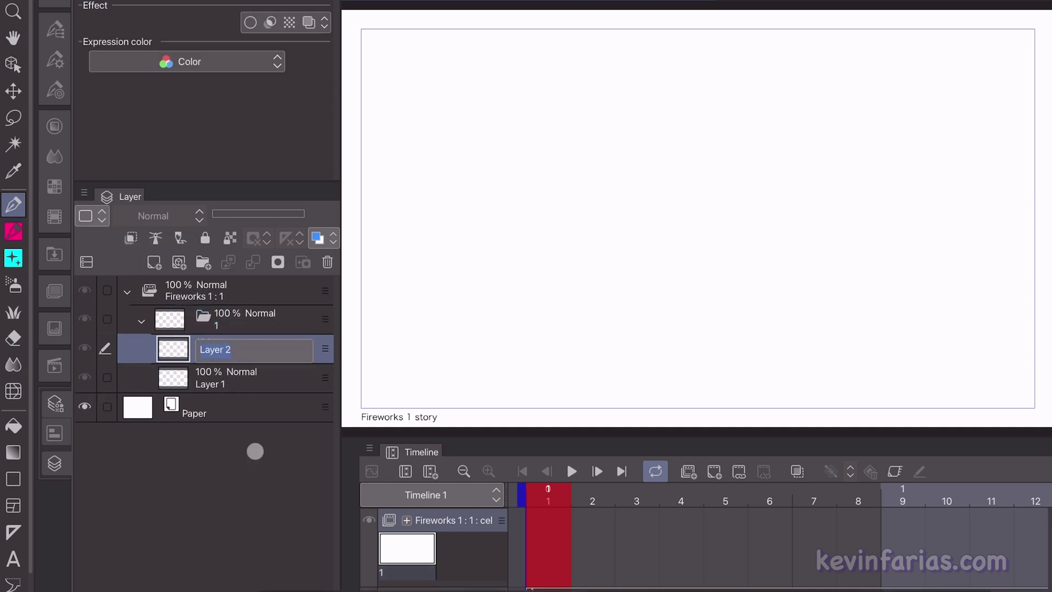
pyautogui.write('BASE')
pyautogui.press('Return')
pyautogui.doubleClick(219, 384)
pyautogui.write('FX')
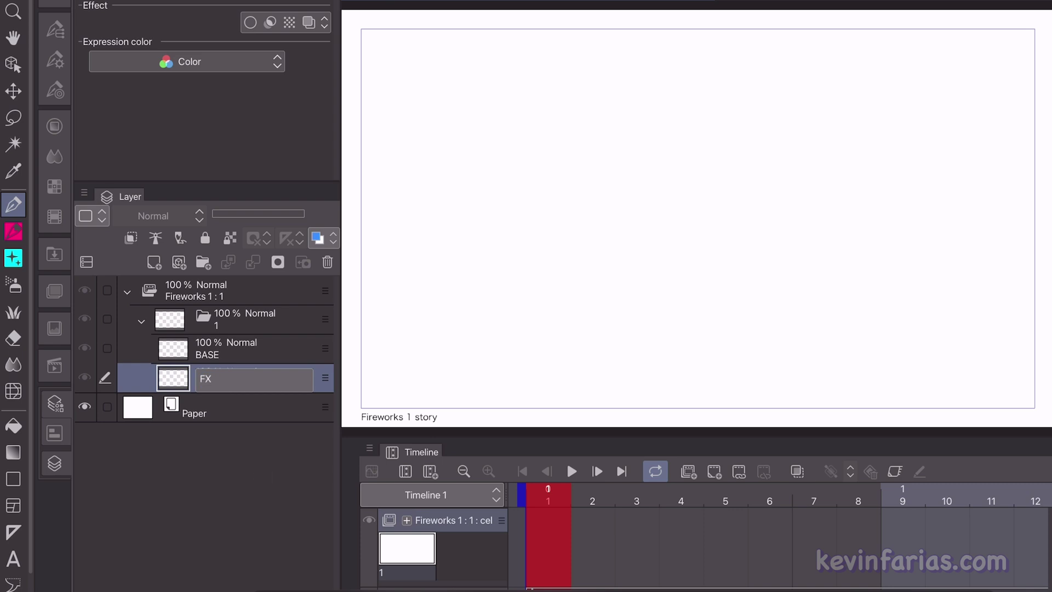
pyautogui.write('s')
pyautogui.press('Return')
# - Make the BASE layer active and assign cel 1 to the first frame
pyautogui.click(255, 344)
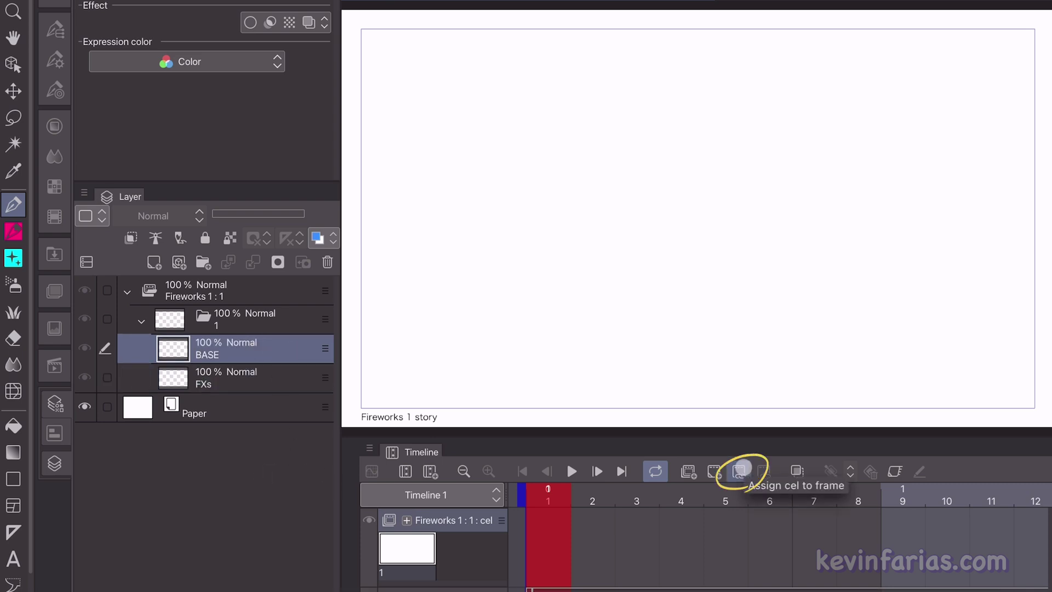
pyautogui.click(740, 469)
pyautogui.click(378, 231)
pyautogui.click(569, 233)
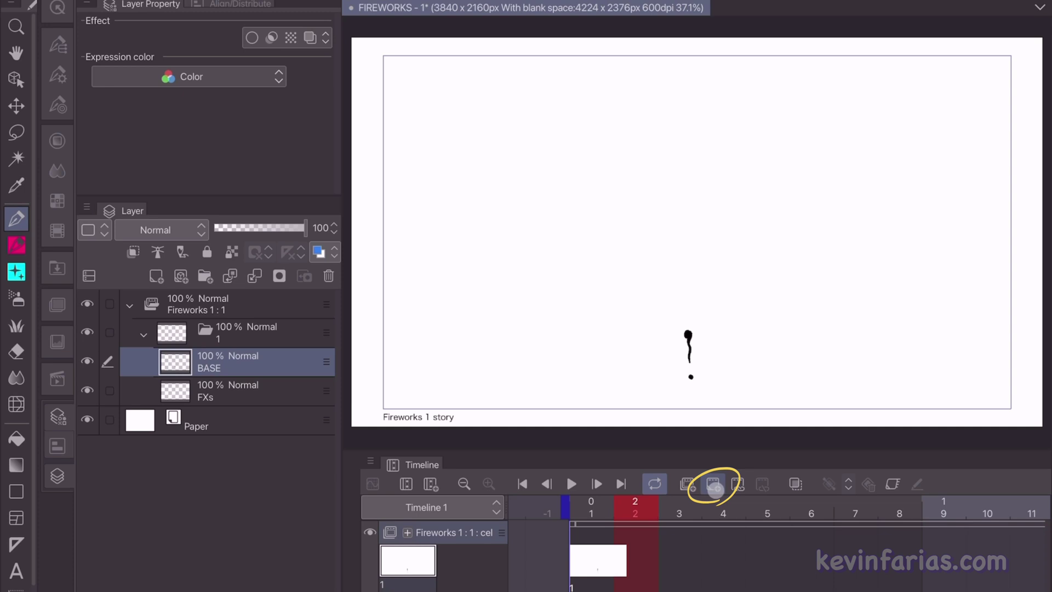
# - Add new cels on frames 2 and 3 with onion skin enabled, drawing the rocket with its wavy tail rising higher
pyautogui.click(713, 485)
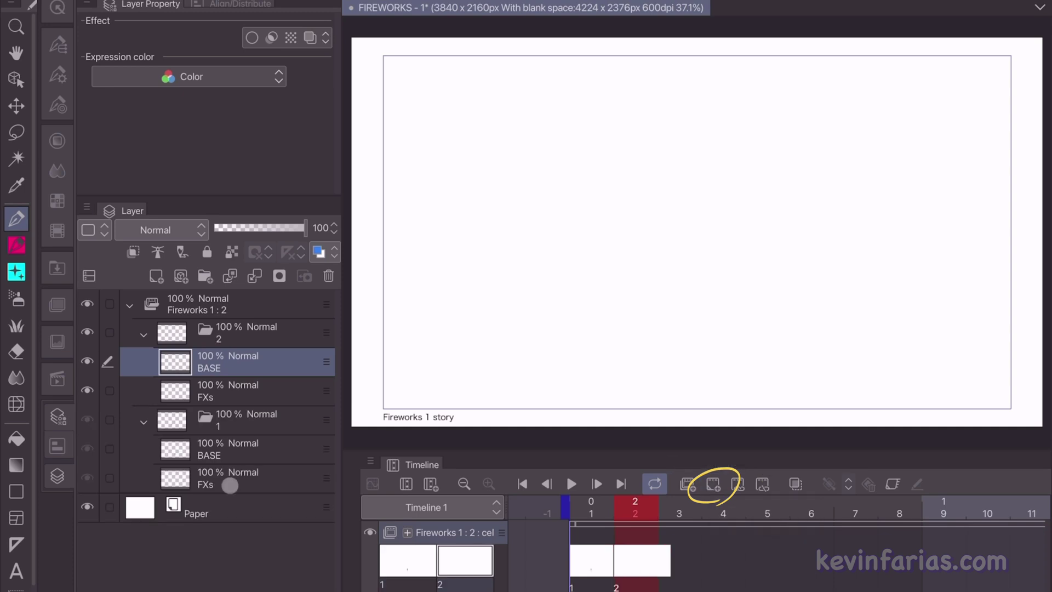
pyautogui.click(795, 485)
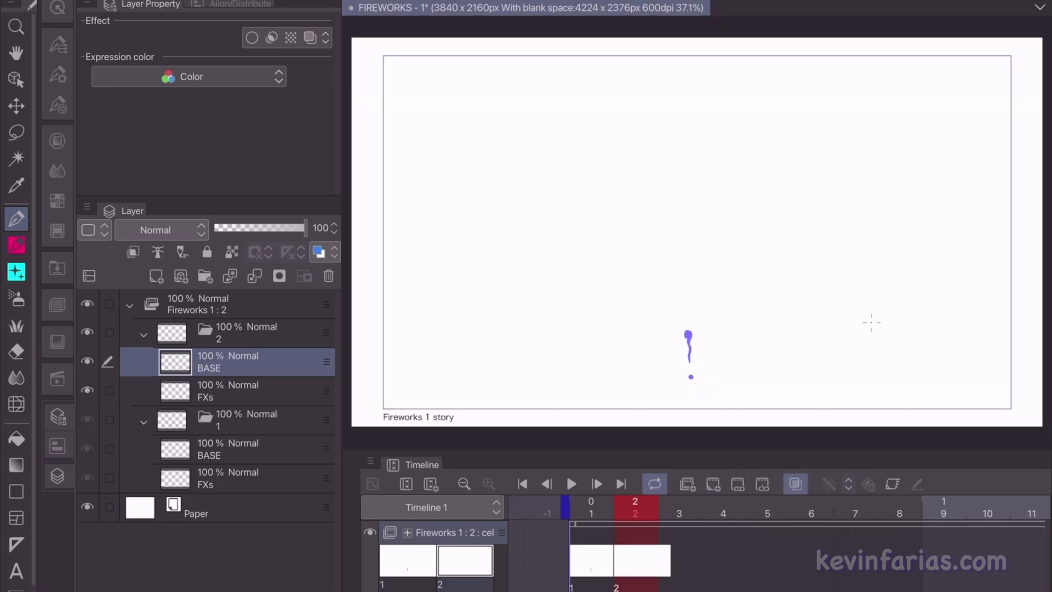
pyautogui.click(713, 485)
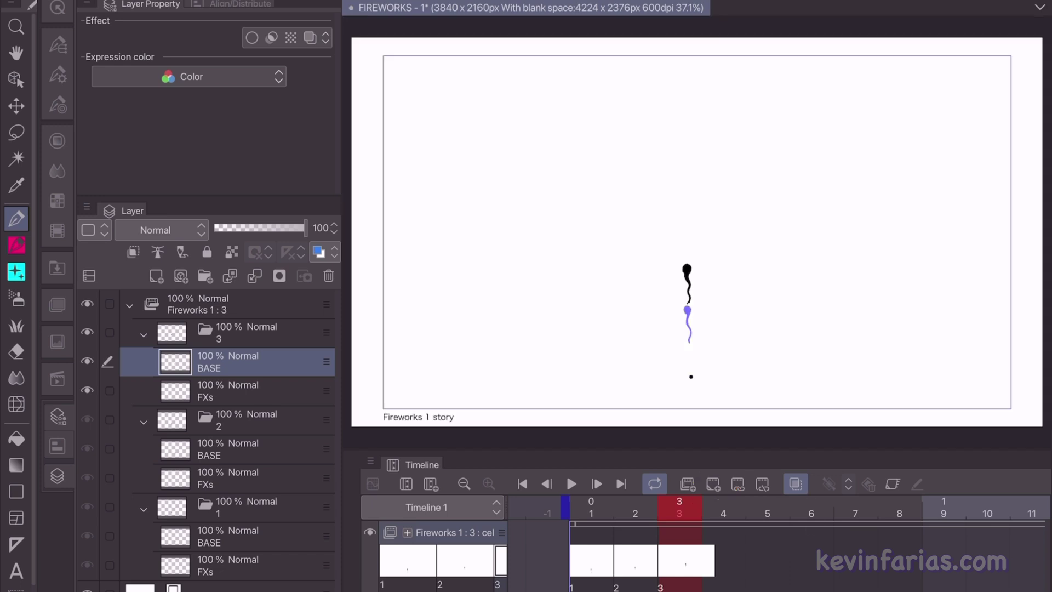
# - Add a new cel on frame 4 and draw the rocket's round head just above the previous one with a short tail
pyautogui.click(716, 508)
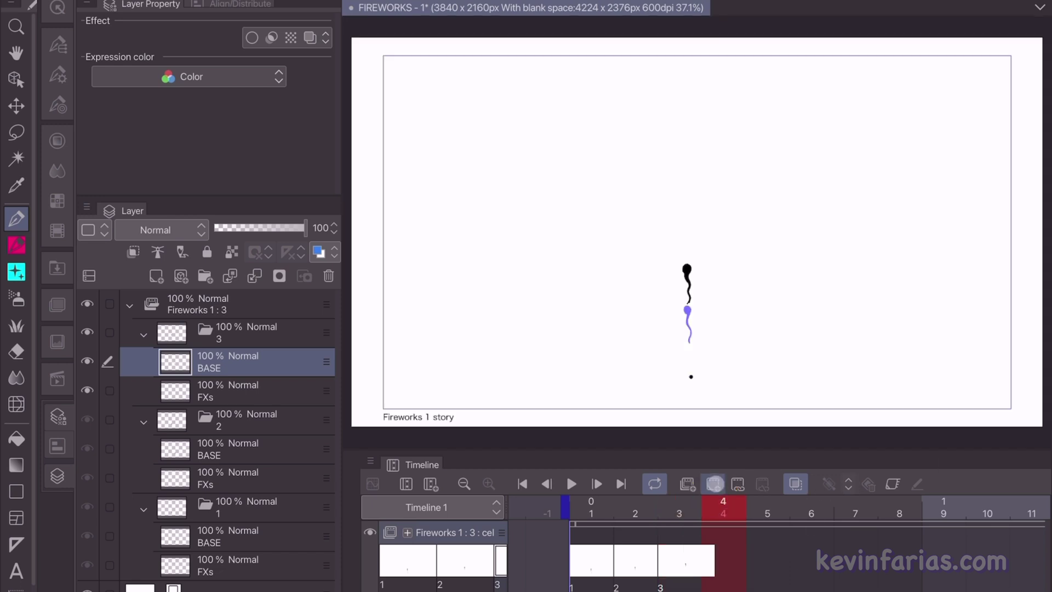
pyautogui.click(712, 484)
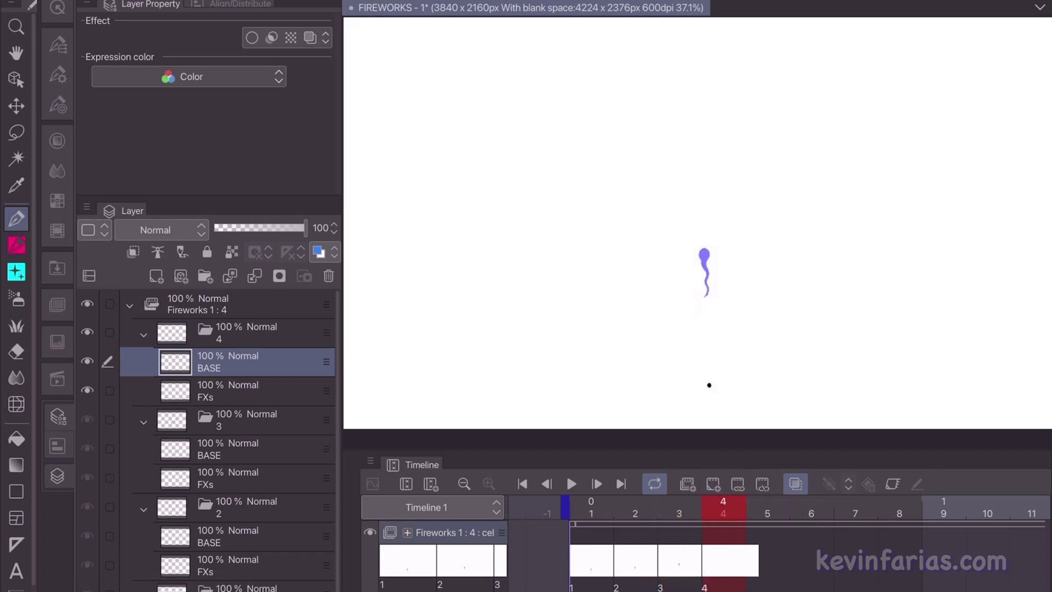
pyautogui.moveTo(704, 256); pyautogui.dragTo(705, 268)
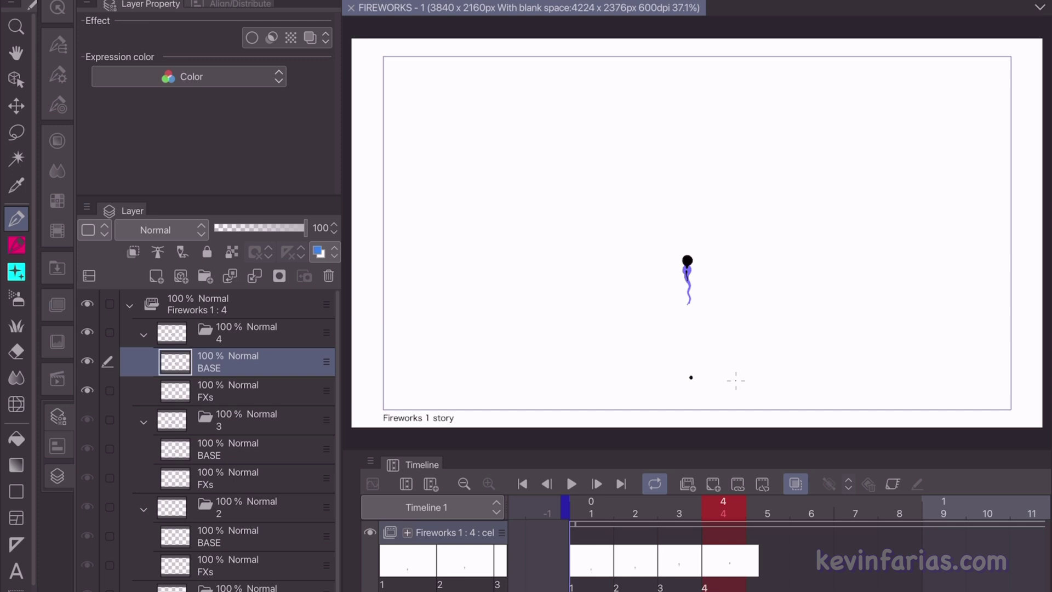
# - Add new cels on frames 5, 6 and 7 and draw a spiky burst that grows around the rocket's head
pyautogui.click(713, 485)
pyautogui.moveTo(711, 239)
pyautogui.mouseDown()
pyautogui.moveTo(718, 244)
pyautogui.moveTo(703, 226)
pyautogui.moveTo(699, 253)
pyautogui.moveTo(724, 221)
pyautogui.mouseUp()
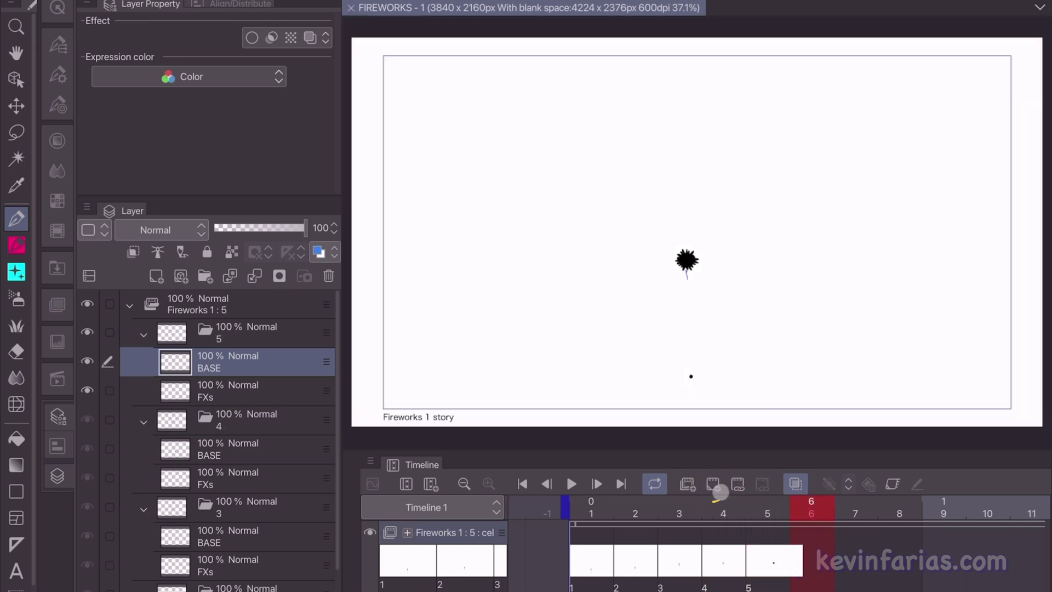
pyautogui.click(712, 484)
pyautogui.click(713, 484)
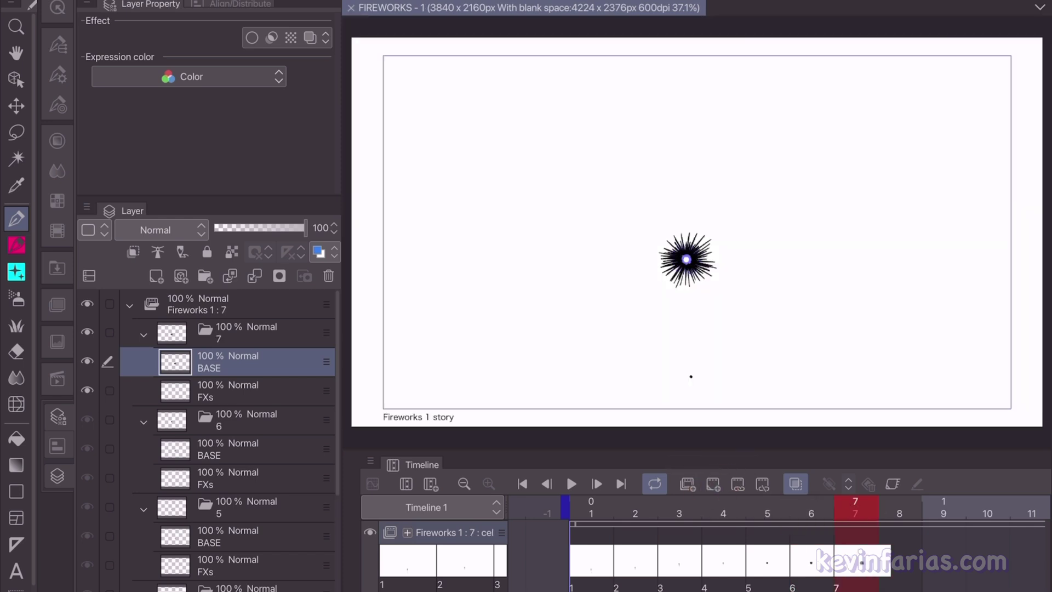
# - Add a new cel on frame 8 and draw short strokes radiating outward around the previous burst
pyautogui.click(904, 558)
pyautogui.click(713, 484)
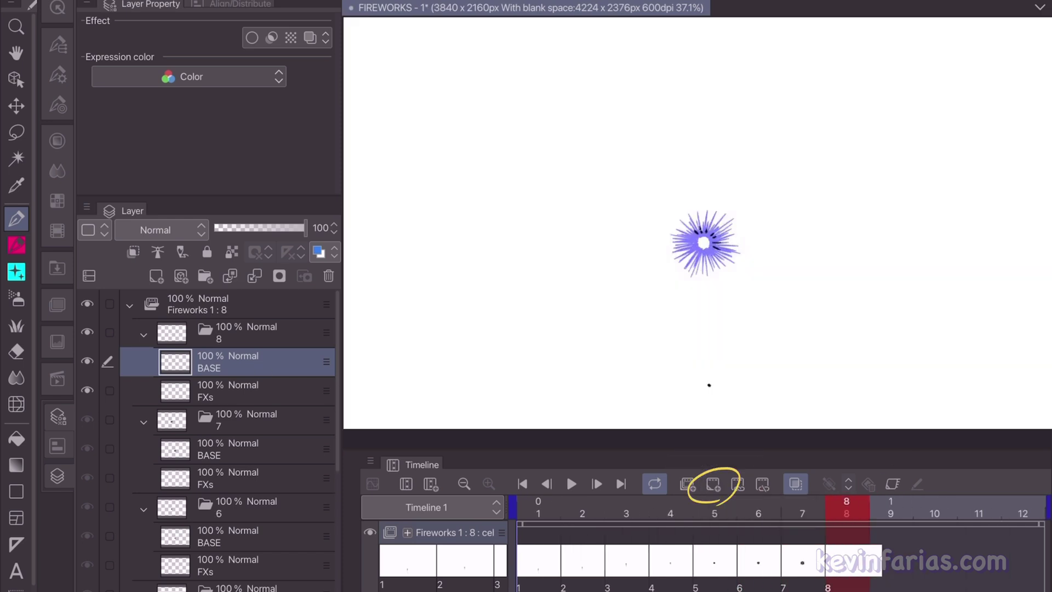
pyautogui.moveTo(717, 263); pyautogui.dragTo(731, 277)
pyautogui.moveTo(696, 264); pyautogui.dragTo(686, 280)
pyautogui.moveTo(692, 224); pyautogui.dragTo(682, 208)
pyautogui.moveTo(719, 229); pyautogui.dragTo(734, 215)
# - Add a new cel on frame 9 and draw a wider ring of radiating strokes beyond the frame 8 burst
pyautogui.click(889, 512)
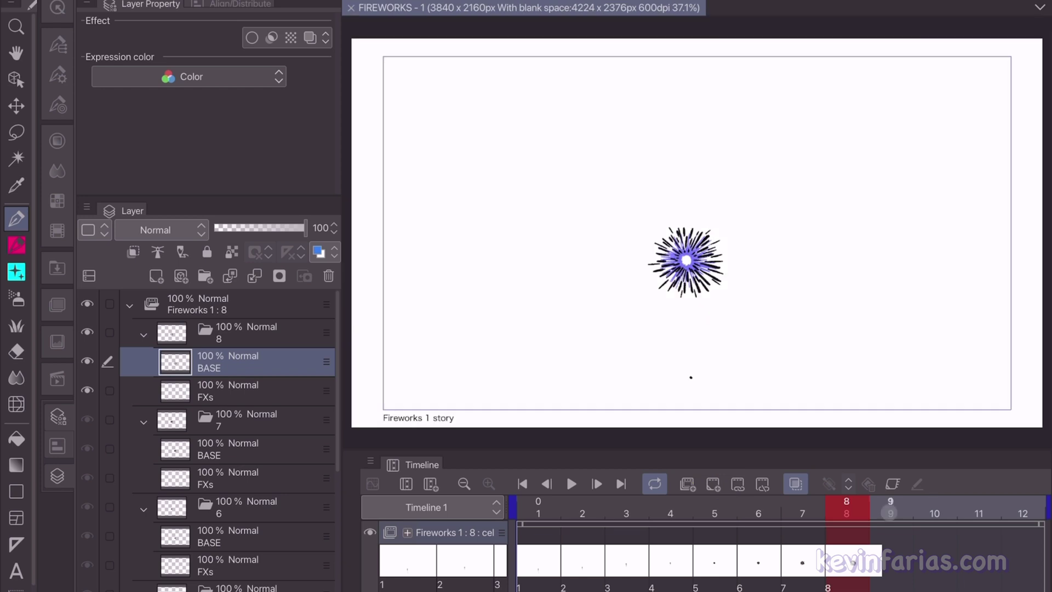
pyautogui.click(713, 485)
pyautogui.moveTo(692, 233); pyautogui.dragTo(679, 209)
pyautogui.moveTo(712, 231); pyautogui.dragTo(722, 216)
pyautogui.moveTo(707, 263); pyautogui.dragTo(728, 298)
pyautogui.moveTo(728, 246); pyautogui.dragTo(770, 250)
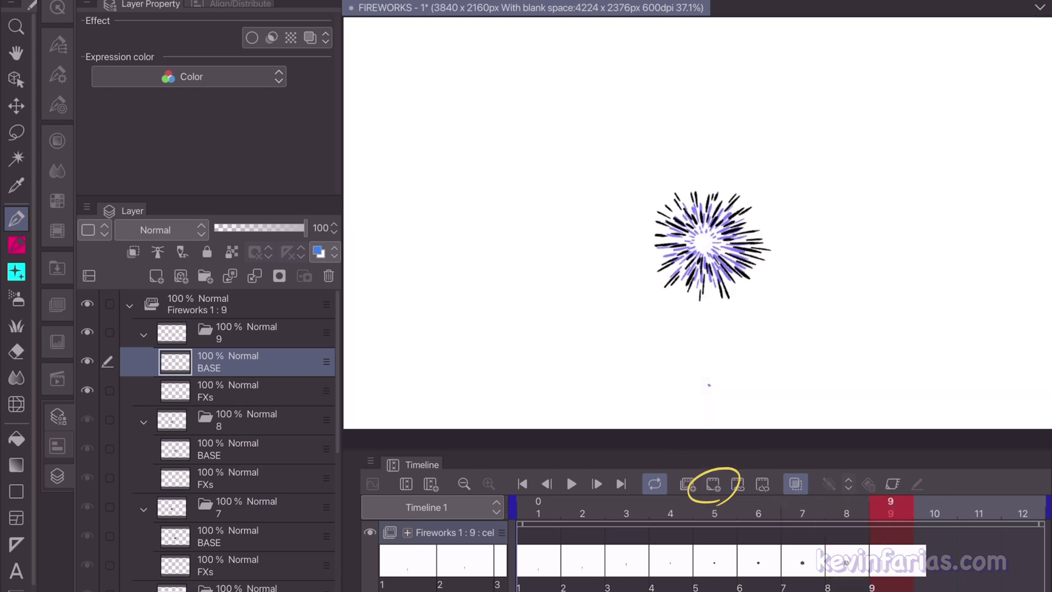
# - Add new cels on frames 10 to 12, drawing sparse streaks with end dots on frame 10 and scattered spark dots on frame 11
pyautogui.click(713, 484)
pyautogui.moveTo(684, 214); pyautogui.dragTo(652, 207)
pyautogui.moveTo(701, 205); pyautogui.dragTo(689, 179)
pyautogui.moveTo(726, 208); pyautogui.dragTo(738, 183)
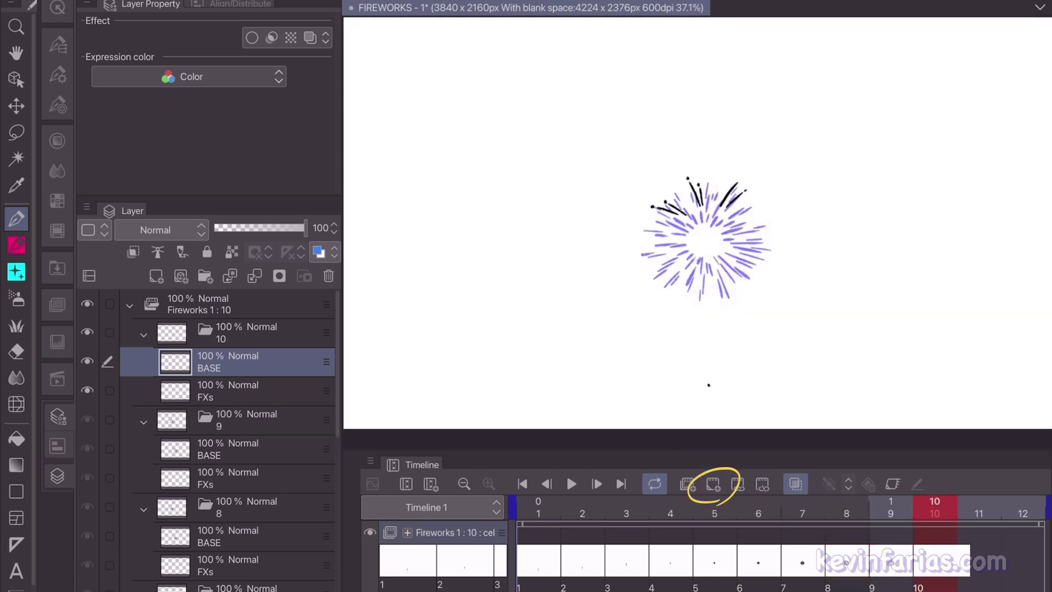
pyautogui.click(713, 484)
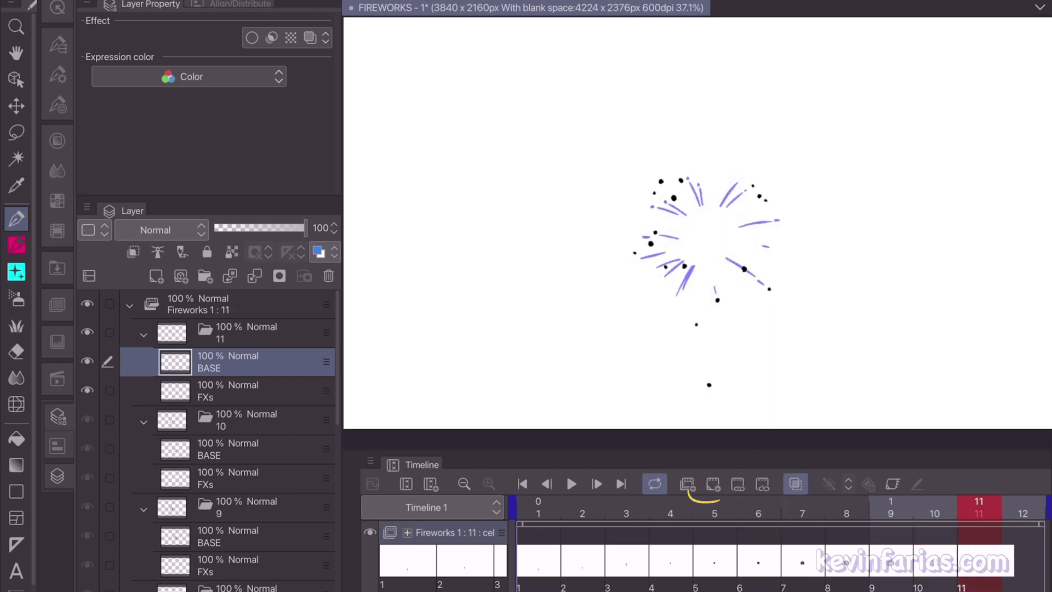
pyautogui.click(711, 484)
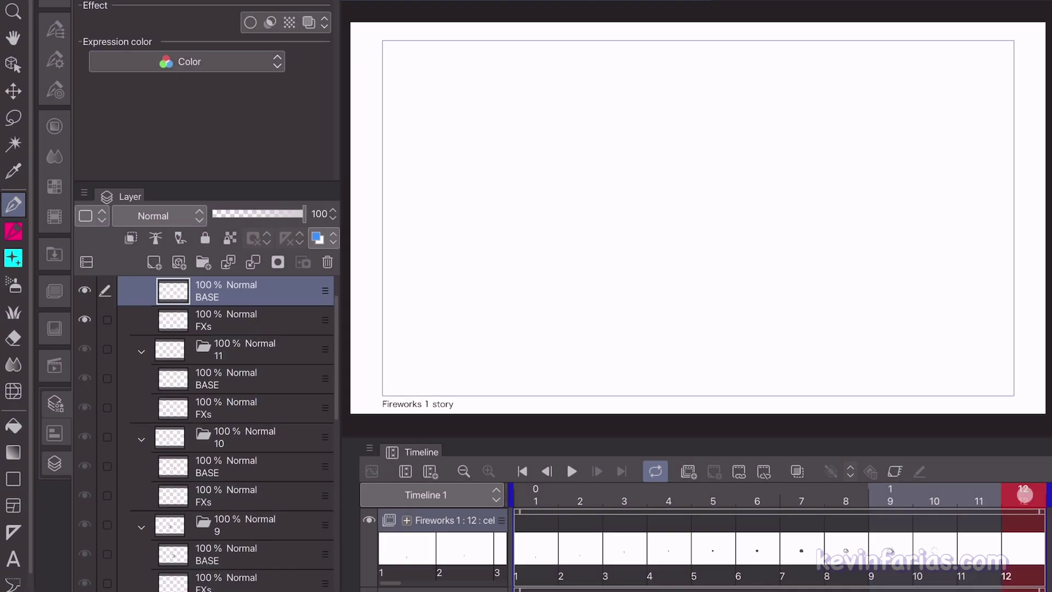
# - Return to the first frame and play back the firework animation
pyautogui.moveTo(1025, 495); pyautogui.dragTo(524, 508)
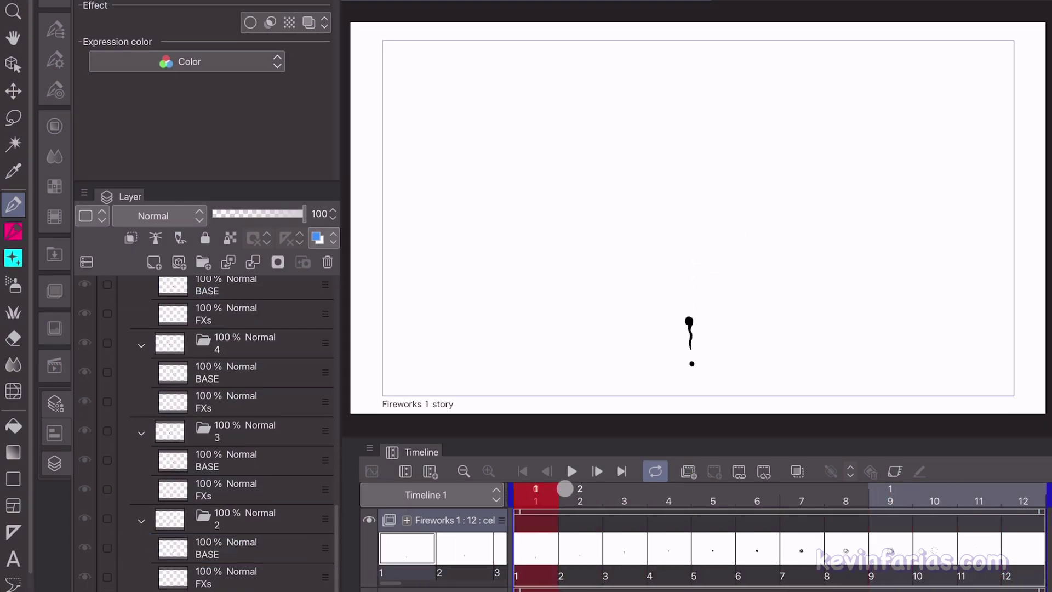
pyautogui.click(572, 472)
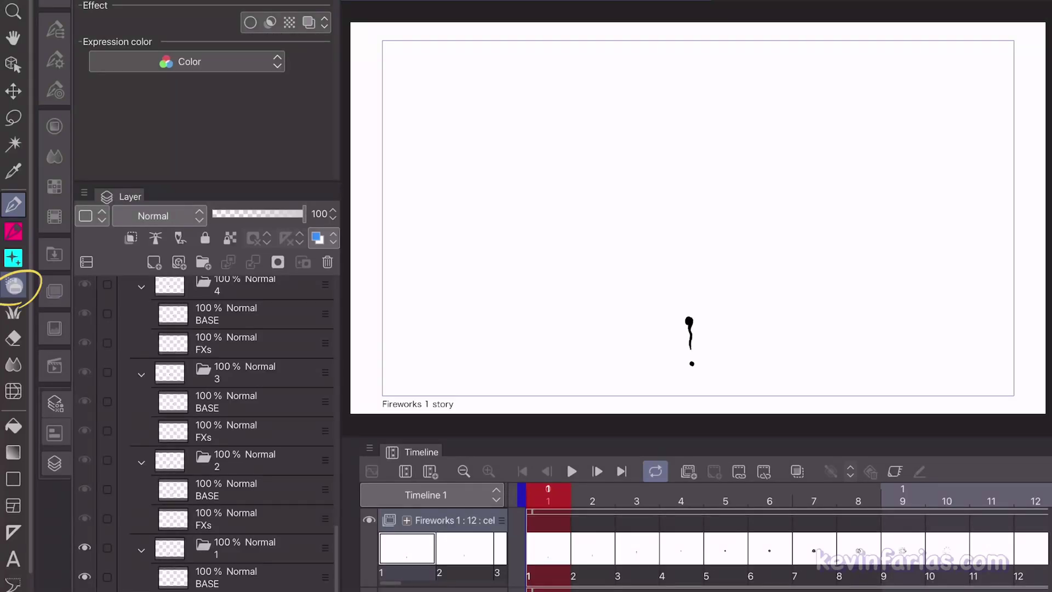
# - With the Soft airbrush, paint a soft glow around the firework on the FXs layers of the cels up to frame 6
pyautogui.click(15, 285)
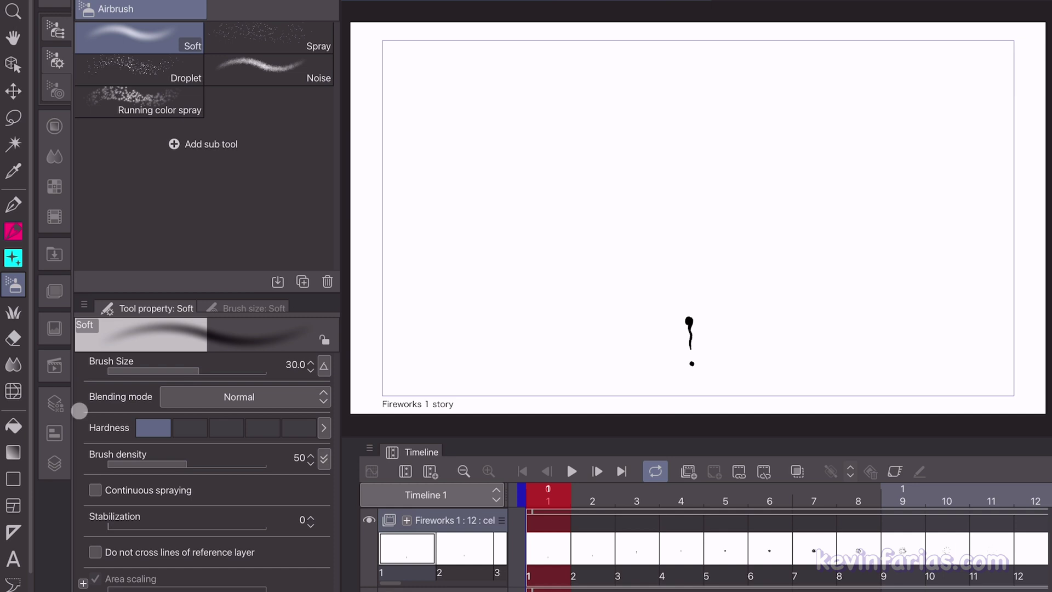
pyautogui.click(56, 463)
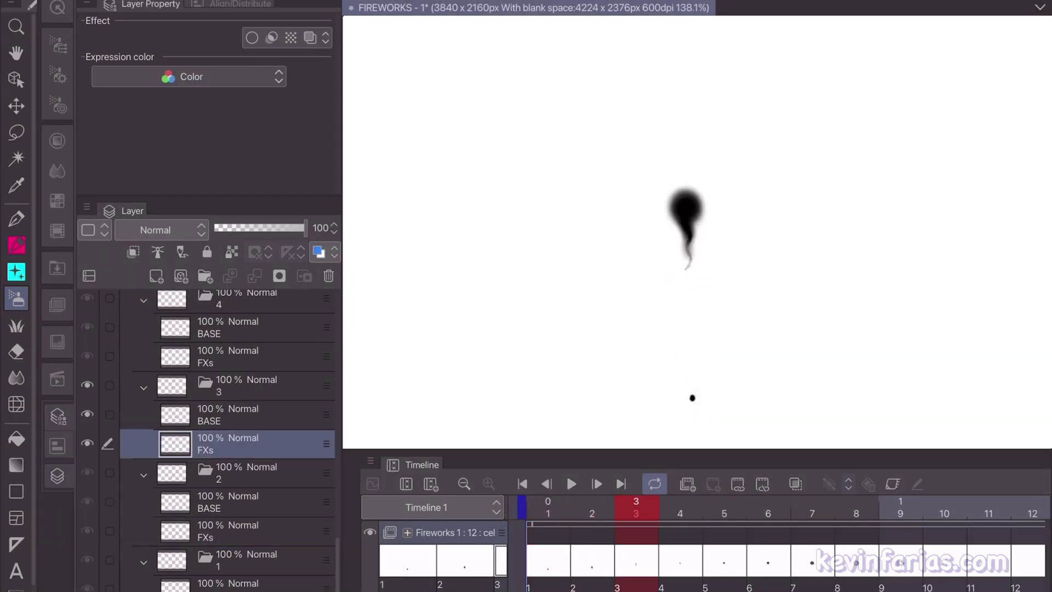
pyautogui.moveTo(698, 206)
pyautogui.mouseDown()
pyautogui.moveTo(665, 200)
pyautogui.moveTo(706, 176)
pyautogui.mouseUp()
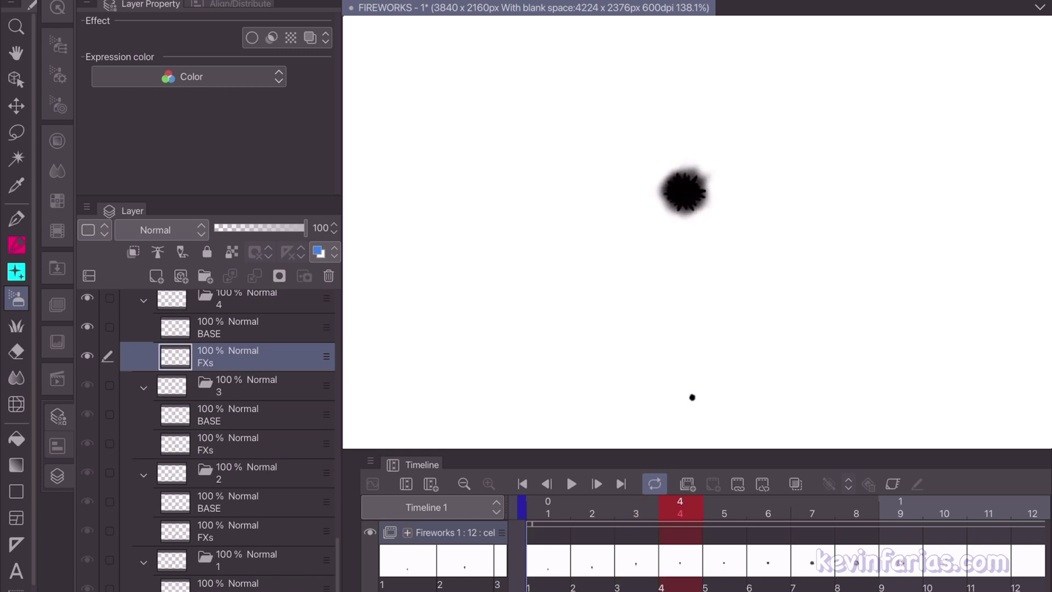
pyautogui.hotkey('ctrl', 'Right')
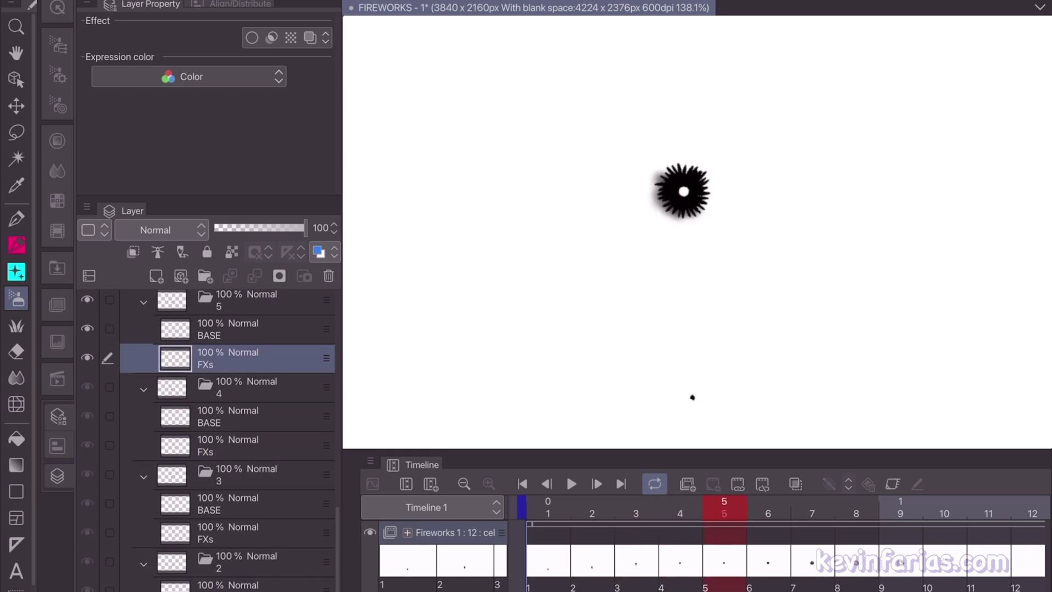
pyautogui.hotkey('ctrl', 'Right')
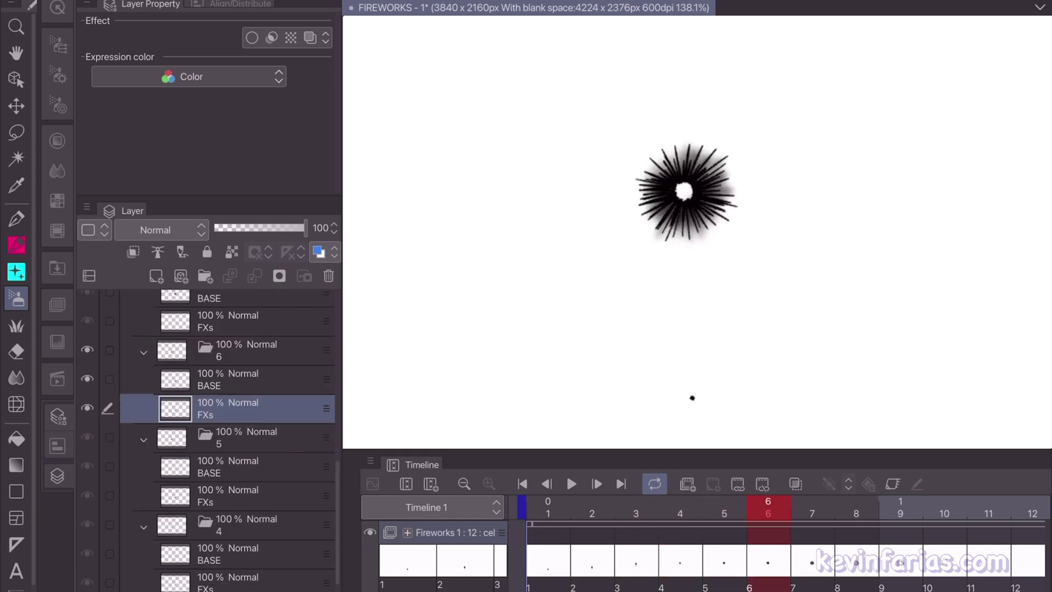
# - Airbrush a soft glow around the expanding burst strokes on the FXs layers from frame 7 through frame 9
pyautogui.hotkey('ctrl', 'Right')
pyautogui.moveTo(665, 159)
pyautogui.mouseDown()
pyautogui.moveTo(704, 233)
pyautogui.moveTo(643, 186)
pyautogui.moveTo(718, 184)
pyautogui.moveTo(723, 146)
pyautogui.mouseUp()
pyautogui.hotkey('ctrl', 'Right')
pyautogui.moveTo(699, 258)
pyautogui.mouseDown()
pyautogui.moveTo(665, 246)
pyautogui.moveTo(665, 126)
pyautogui.moveTo(765, 192)
pyautogui.moveTo(690, 241)
pyautogui.mouseUp()
pyautogui.hotkey('ctrl', 'Right')
pyautogui.moveTo(761, 247); pyautogui.dragTo(630, 225)
pyautogui.moveTo(778, 165); pyautogui.dragTo(630, 140)
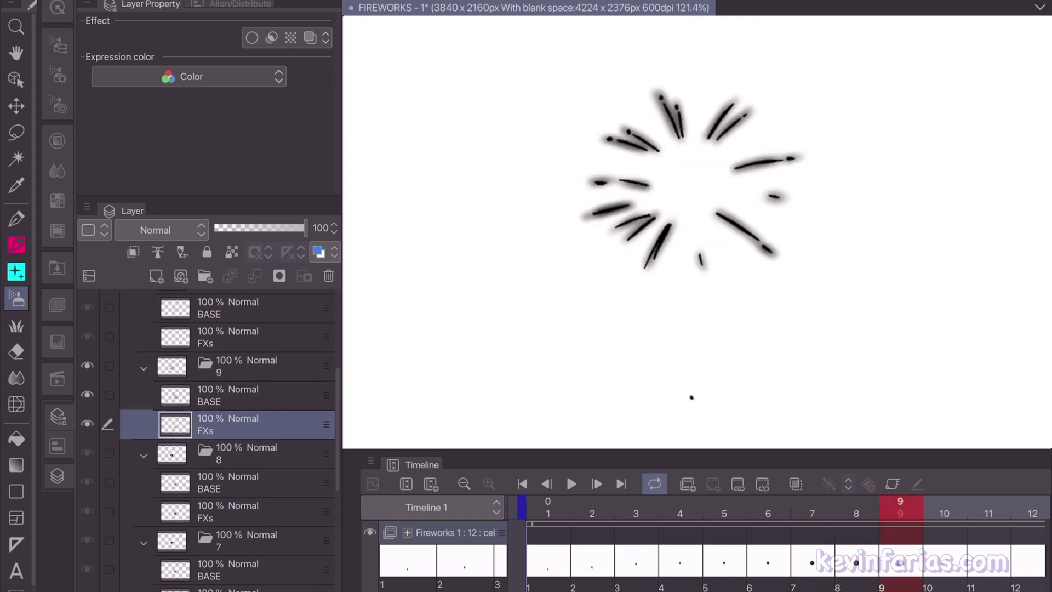
pyautogui.hotkey('ctrl', 'Right')
# - Play back the glowing firework animation and the version combining all three firework folders
pyautogui.click(570, 483)
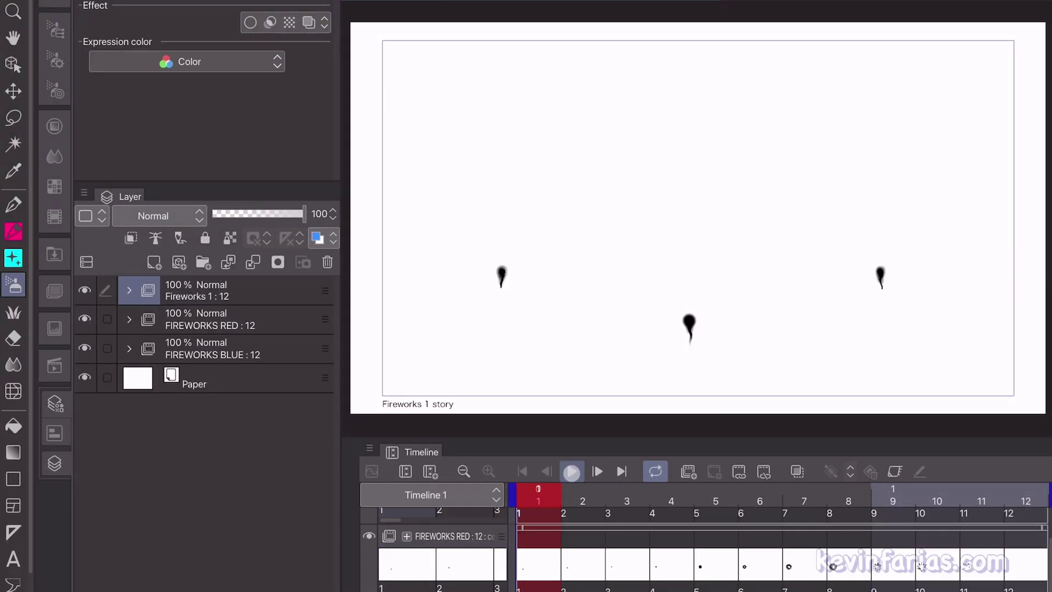
pyautogui.click(572, 471)
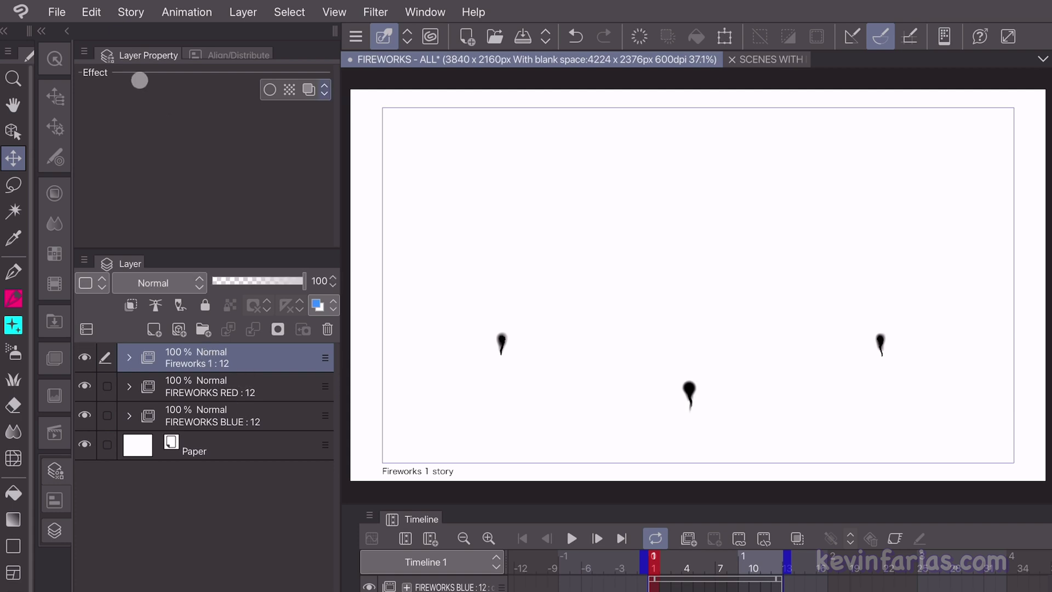
# - Copy the Fireworks 1 animation folder and paste it above the SKY folder in the SCENES WITH ILLUMINATIONS document
pyautogui.click(88, 11)
pyautogui.click(156, 95)
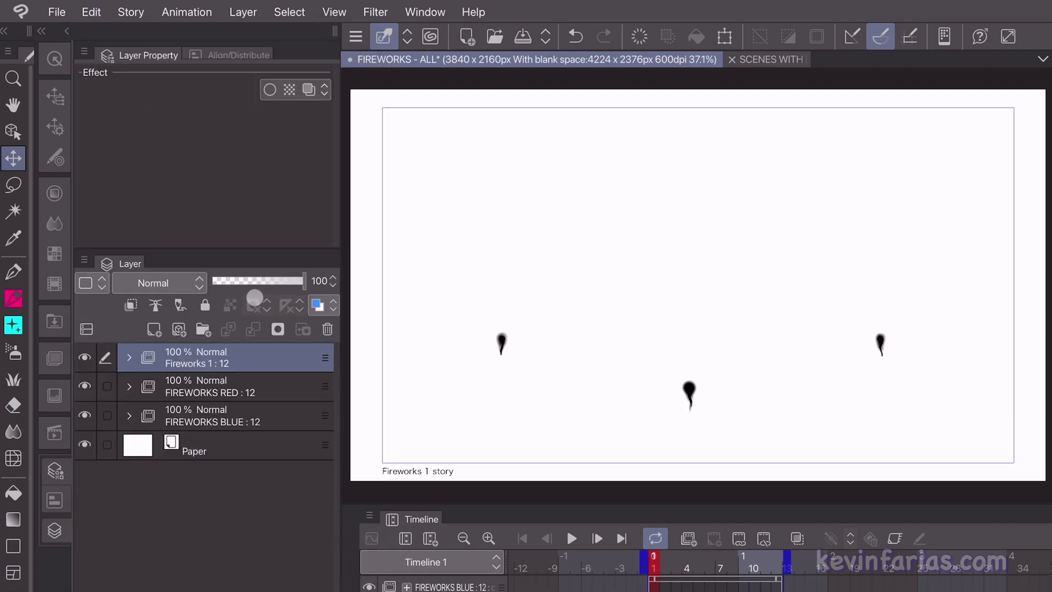
pyautogui.click(781, 61)
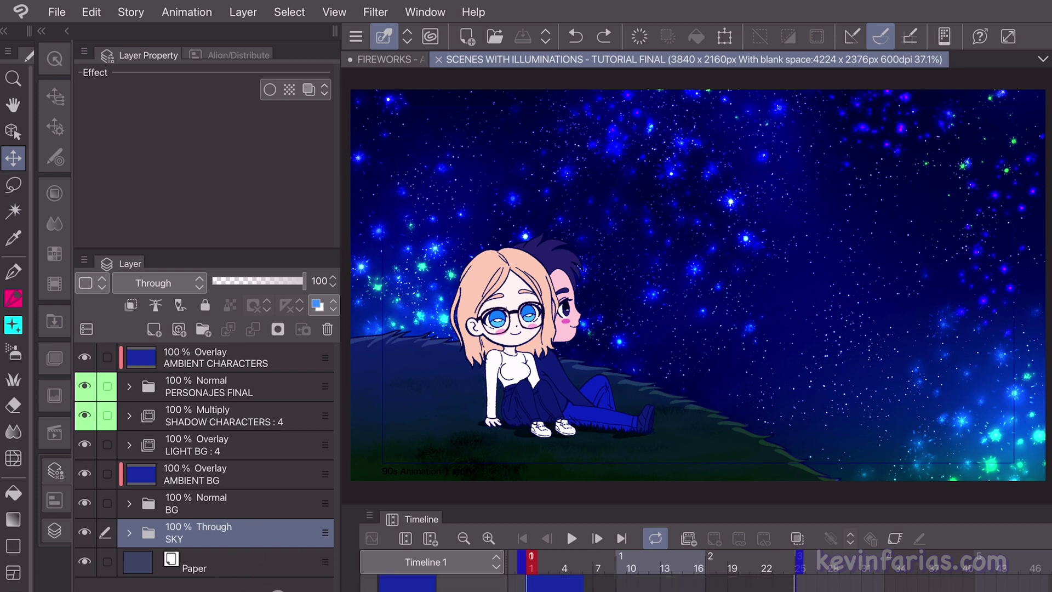
pyautogui.click(91, 12)
pyautogui.click(124, 115)
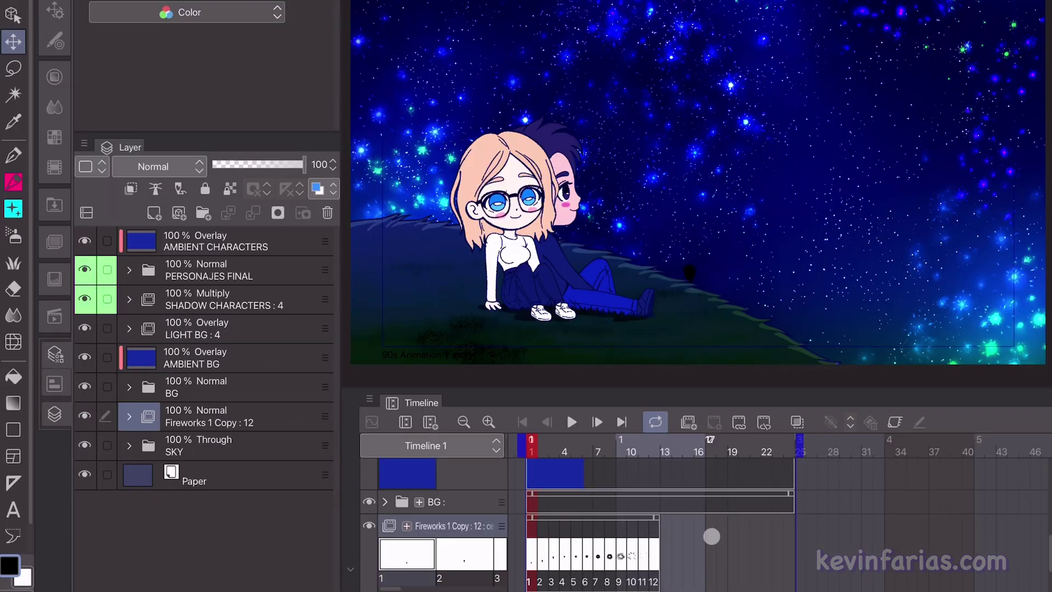
# - Move the whole Fireworks 1 Copy animation folder up and to the right into the open sky, checking it along the timeline
pyautogui.click(242, 414)
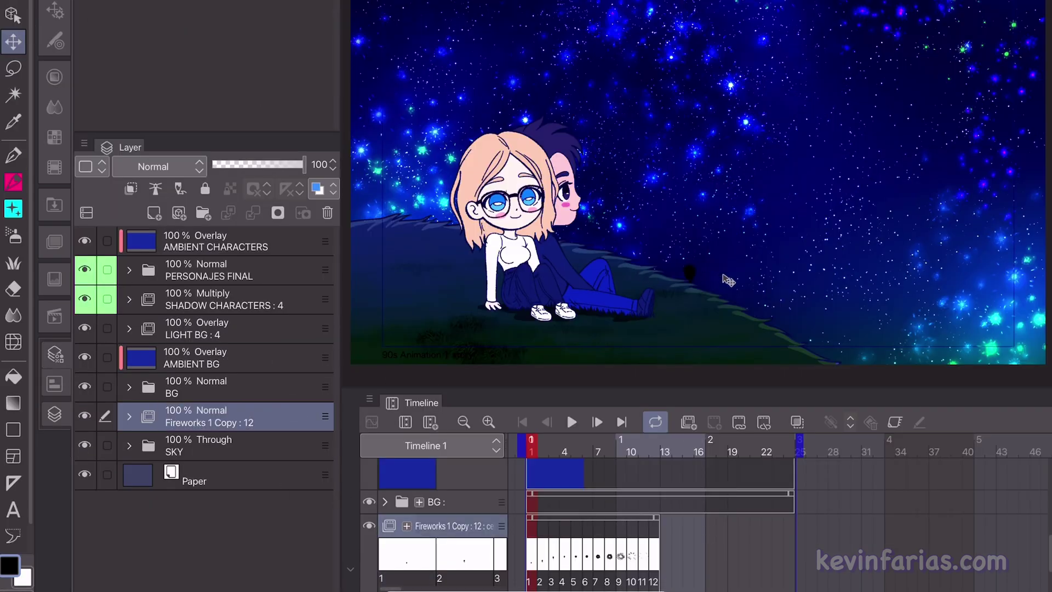
pyautogui.moveTo(726, 279); pyautogui.dragTo(845, 208)
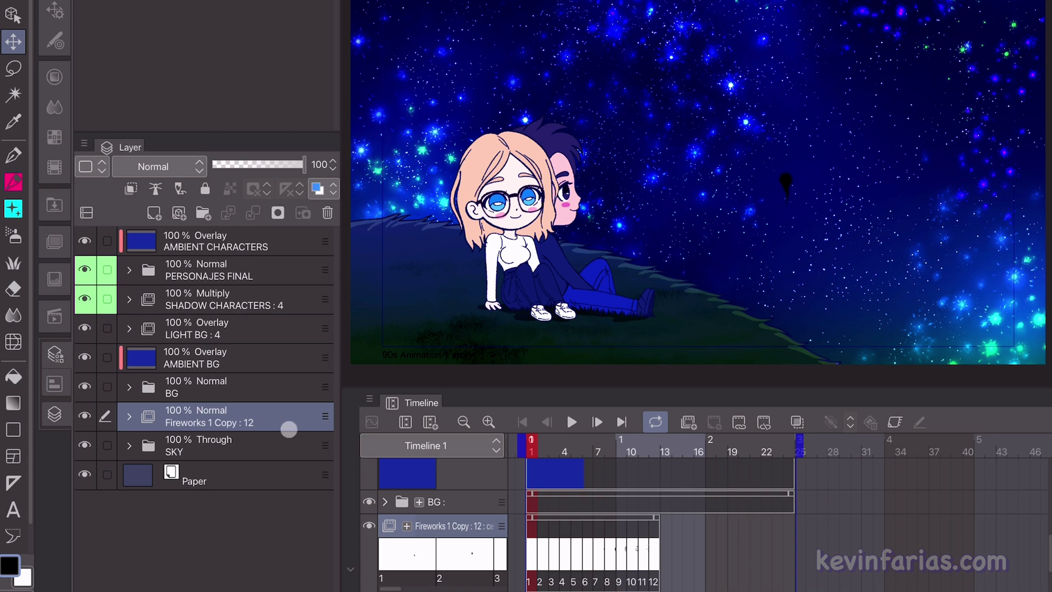
pyautogui.moveTo(579, 445); pyautogui.dragTo(531, 455)
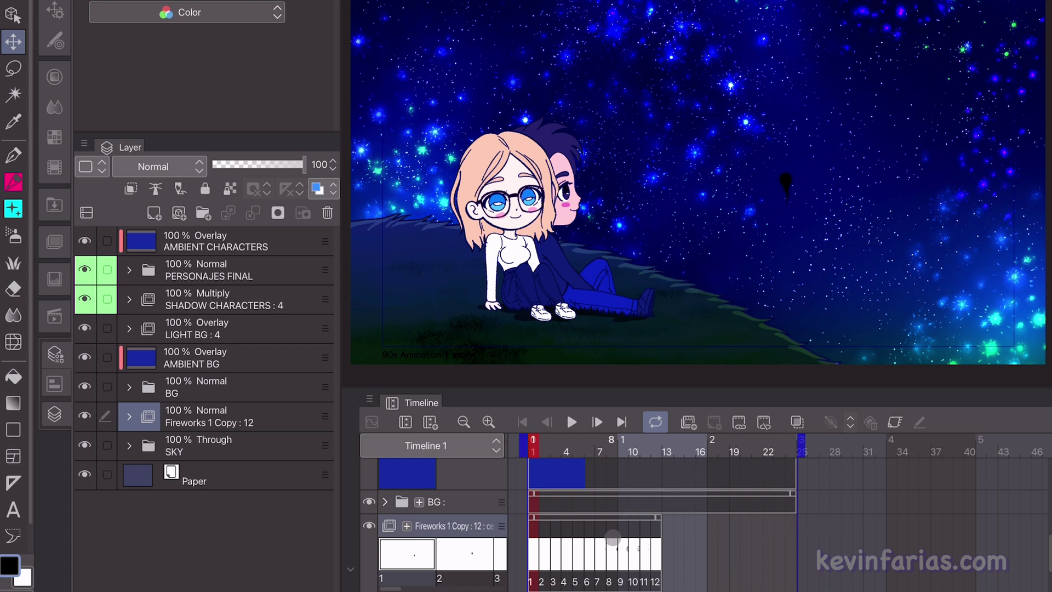
# - Apply a pale yellow layer color (FEFCB8) to the Fireworks 1 Copy folder, play back the scene and return to frame 1
pyautogui.click(258, 421)
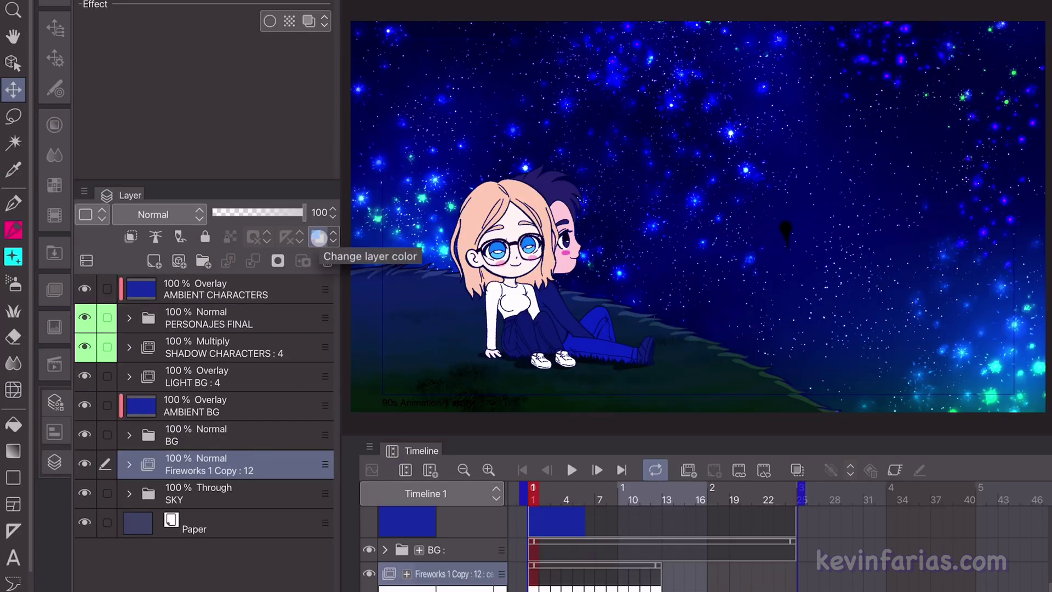
pyautogui.click(316, 236)
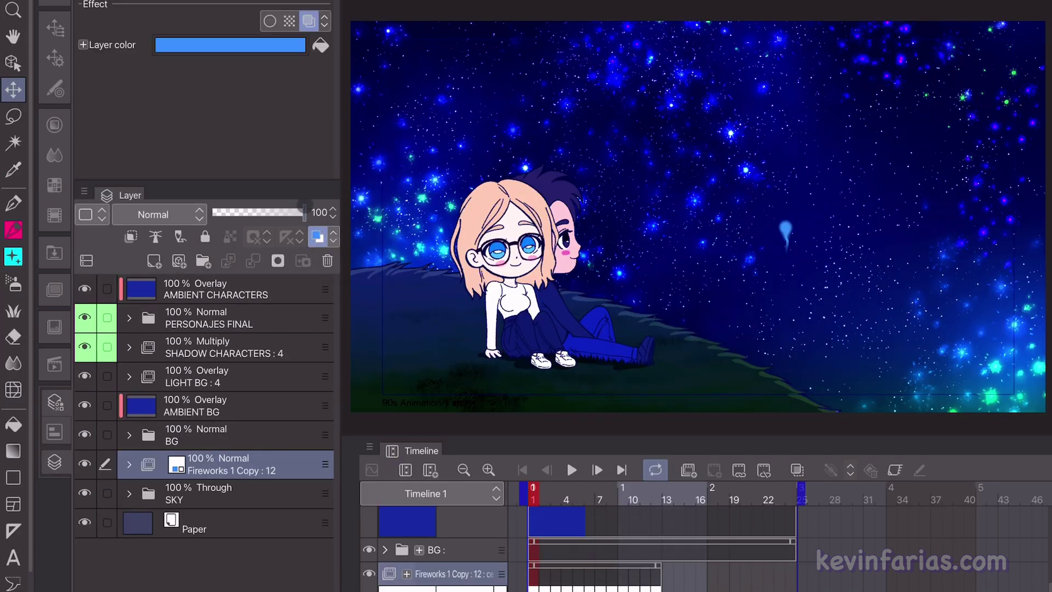
pyautogui.click(224, 47)
pyautogui.click(296, 554)
pyautogui.click(217, 389)
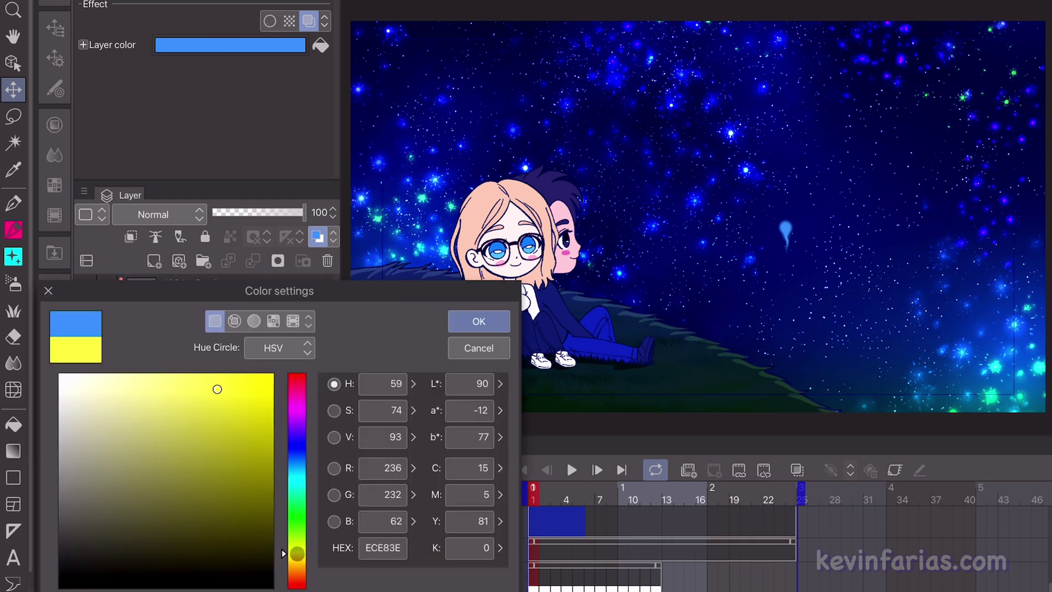
pyautogui.moveTo(217, 389); pyautogui.dragTo(119, 374)
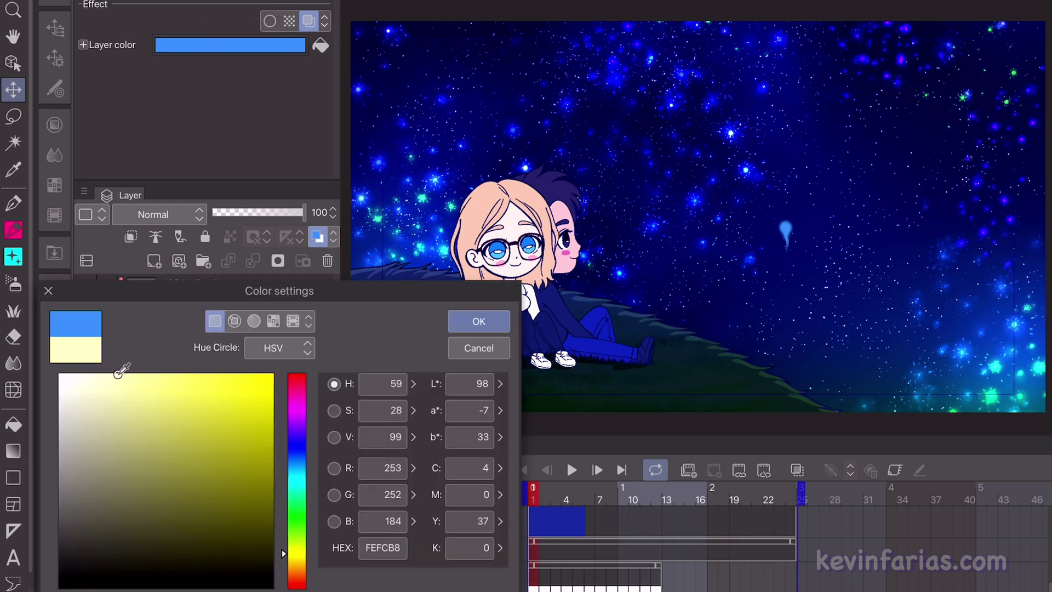
pyautogui.click(477, 322)
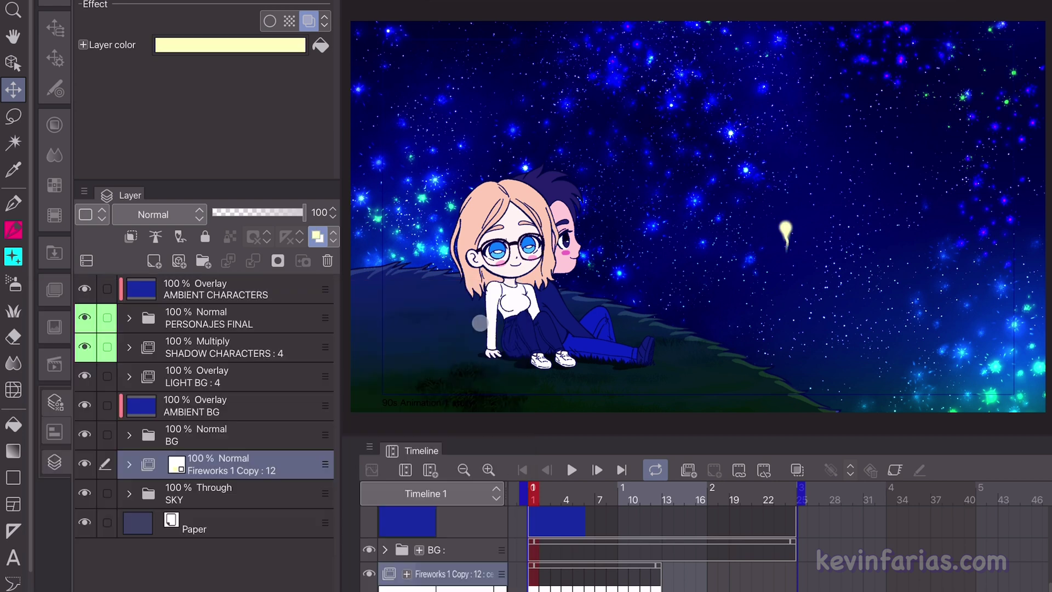
pyautogui.click(571, 470)
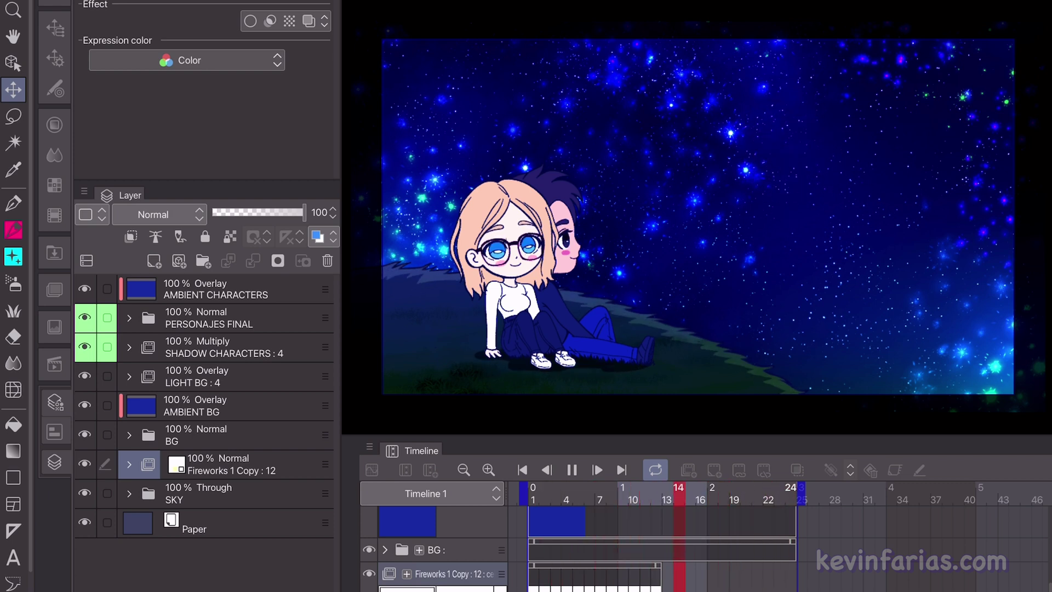
pyautogui.click(536, 493)
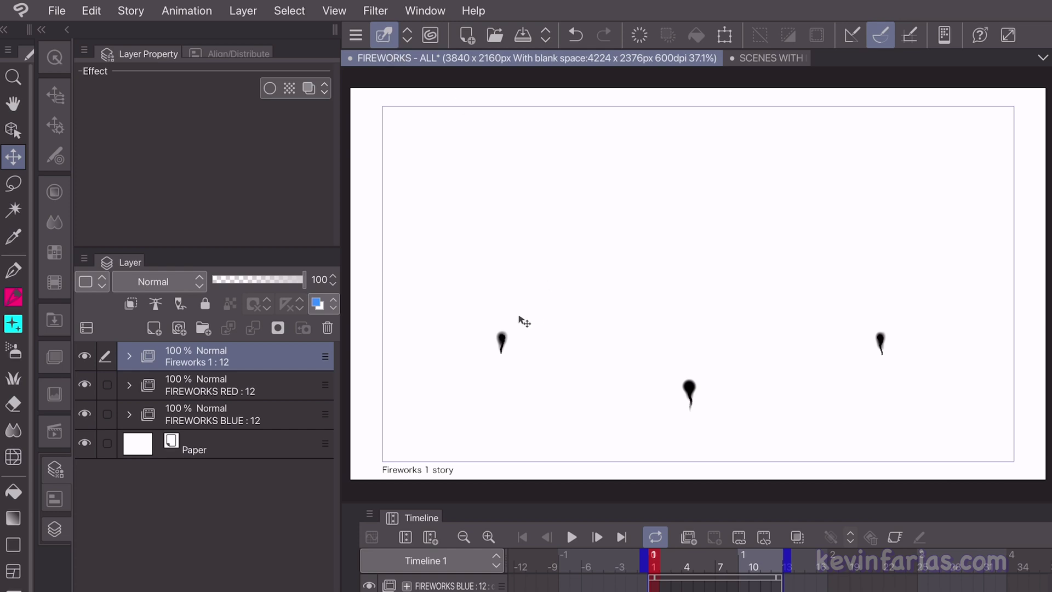
# - Copy the FIREWORKS BLUE folder from FIREWORKS - ALL, paste it above Fireworks 1 Copy in the scene and place it in the sky
pyautogui.click(256, 420)
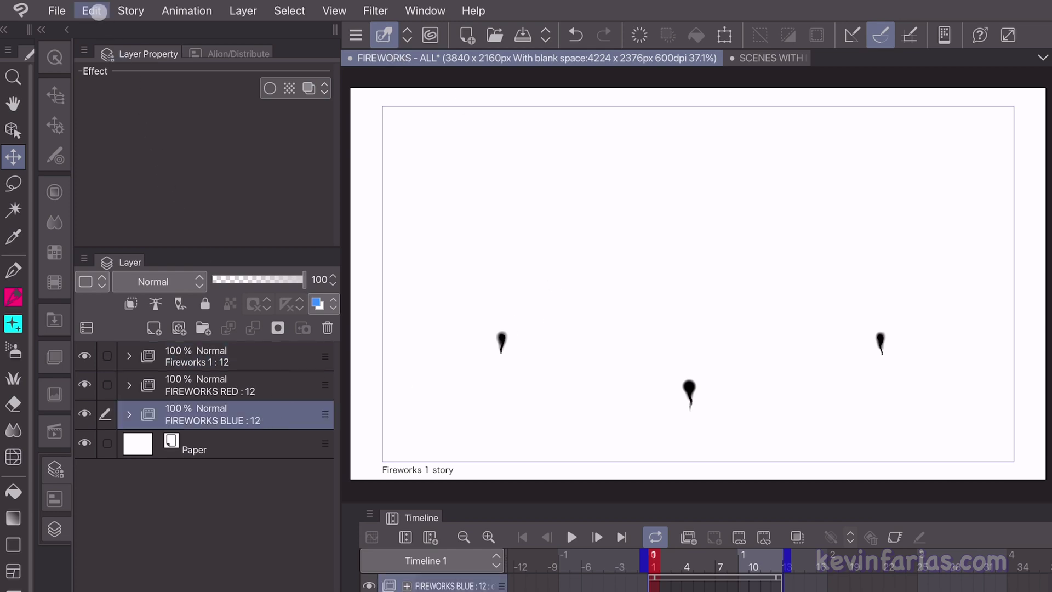
pyautogui.click(97, 11)
pyautogui.click(159, 98)
pyautogui.click(784, 59)
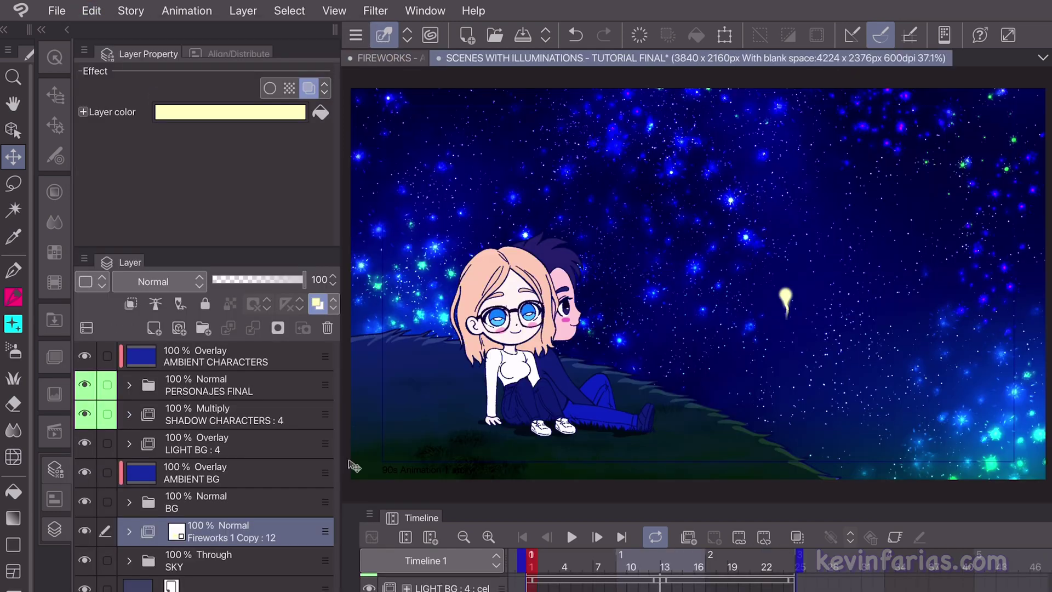
pyautogui.click(264, 527)
pyautogui.hotkey('ctrl', 'v')
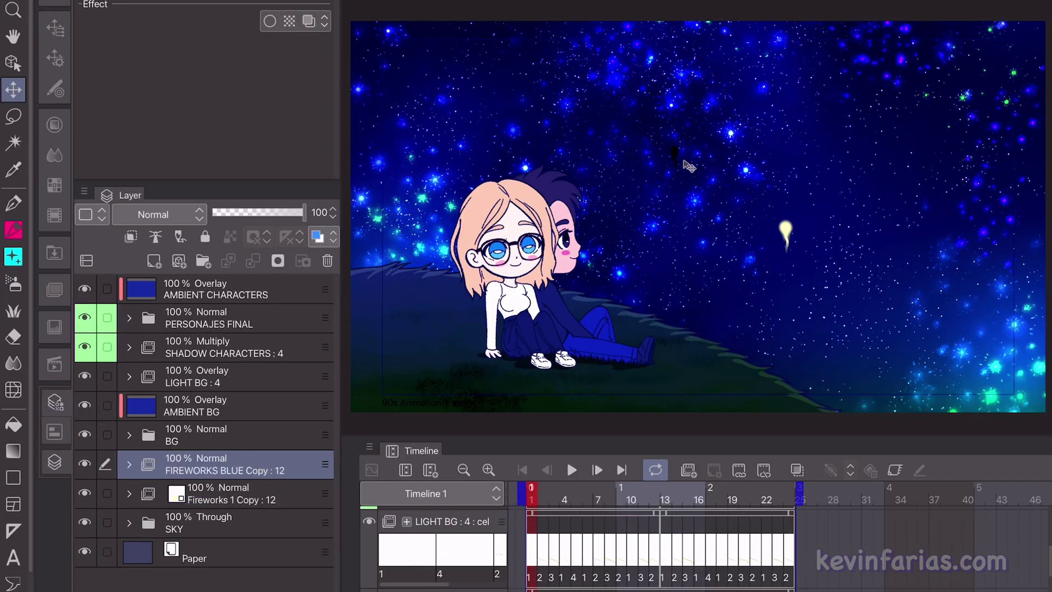
# - Rename the two pasted animation folders as FIREWORKS BLUE and Fireworks 1, removing the word Copy
pyautogui.doubleClick(275, 469)
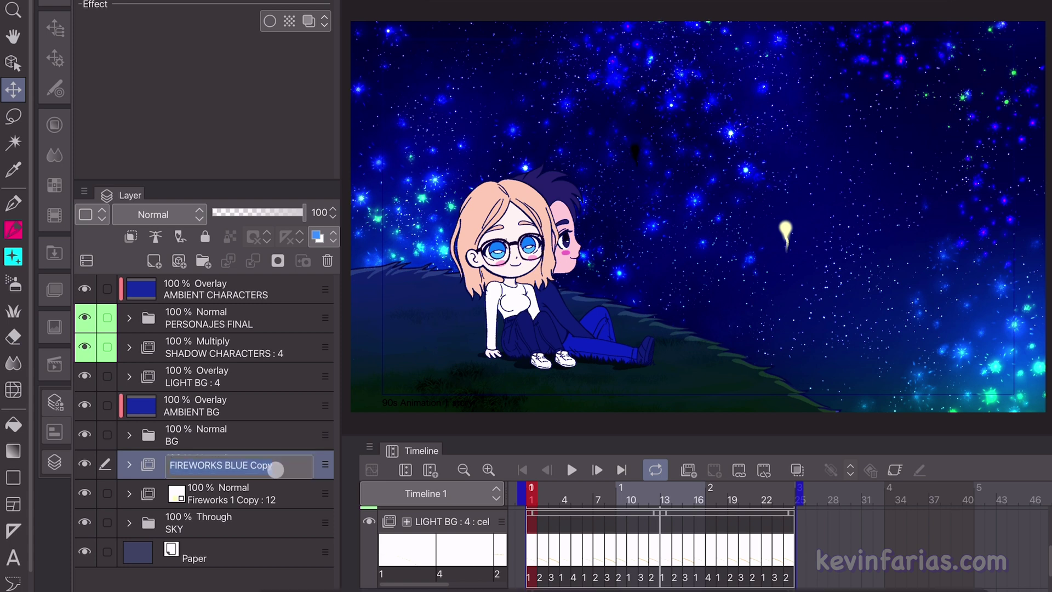
pyautogui.press('BackSpace')
pyautogui.press('BackSpace')
pyautogui.press('Return')
pyautogui.doubleClick(265, 495)
pyautogui.press('BackSpace')
pyautogui.press('BackSpace')
pyautogui.press('BackSpace')
pyautogui.press('BackSpace')
pyautogui.press('BackSpace')
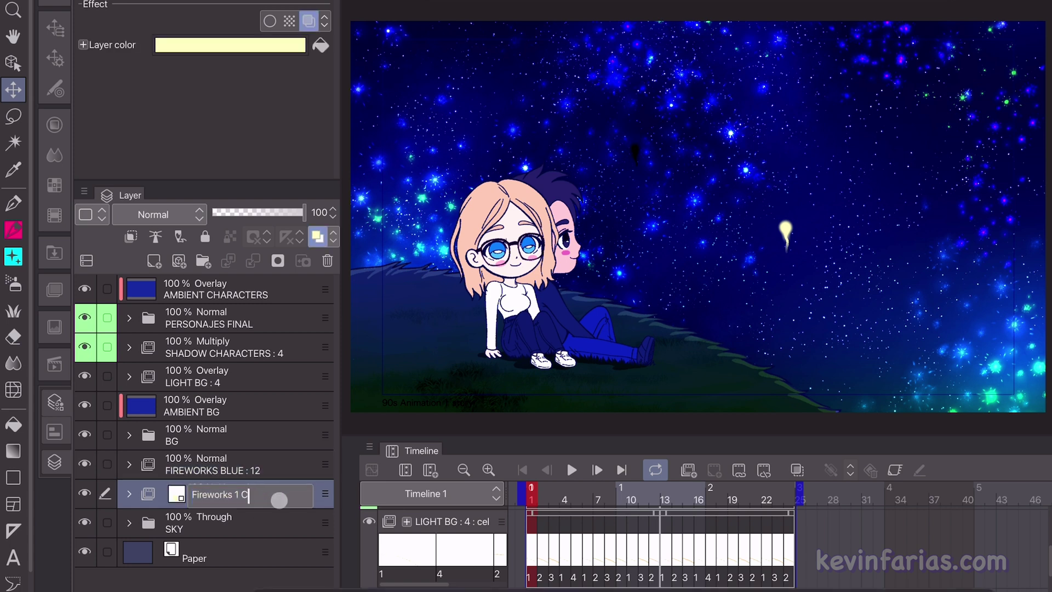
pyautogui.press('Return')
# - Apply a light blue layer color (88BDFF) to the FIREWORKS BLUE folder
pyautogui.click(236, 473)
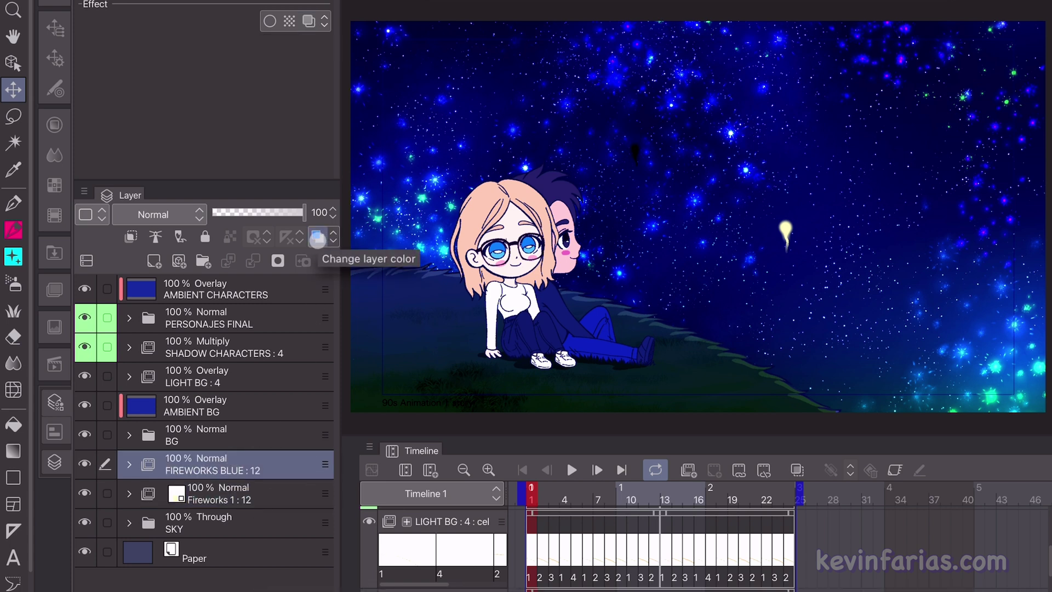
pyautogui.click(317, 237)
pyautogui.click(208, 48)
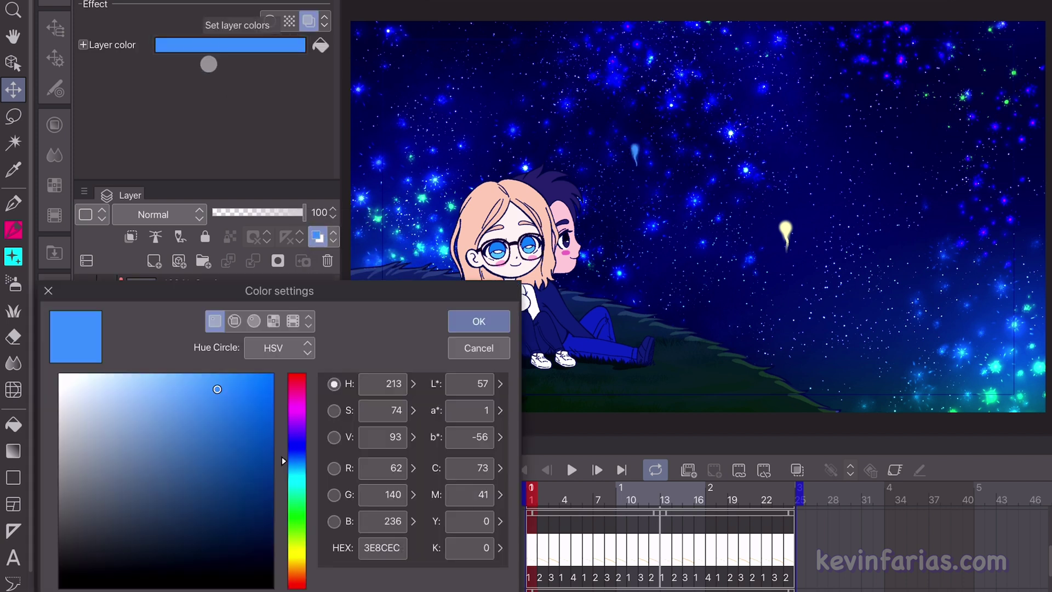
pyautogui.moveTo(216, 383); pyautogui.dragTo(161, 376)
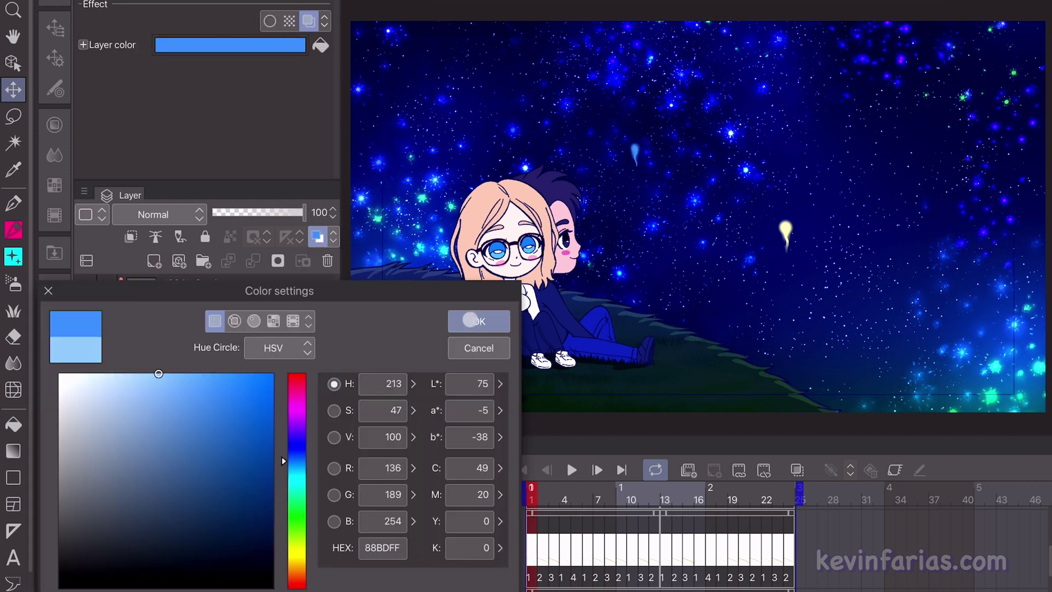
pyautogui.click(470, 319)
# - Scrub to frame 10, shift the FIREWORKS BLUE folder slightly up and left in the sky, and return to frame 1
pyautogui.moveTo(543, 495)
pyautogui.mouseDown()
pyautogui.moveTo(728, 499)
pyautogui.moveTo(531, 496)
pyautogui.mouseUp()
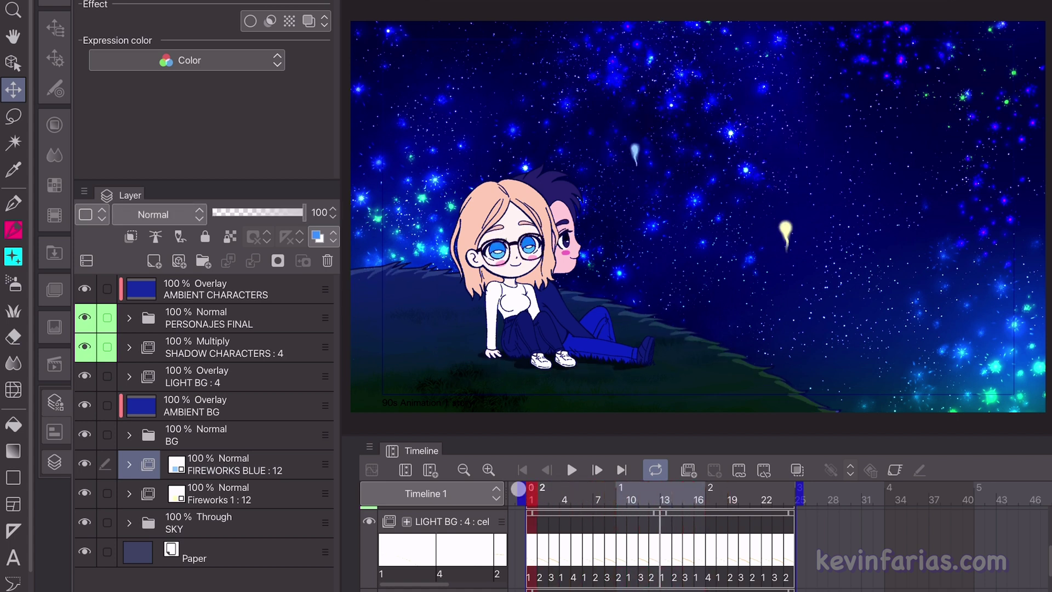
pyautogui.scroll(-4, 611, 537)
pyautogui.scroll(1, 609, 537)
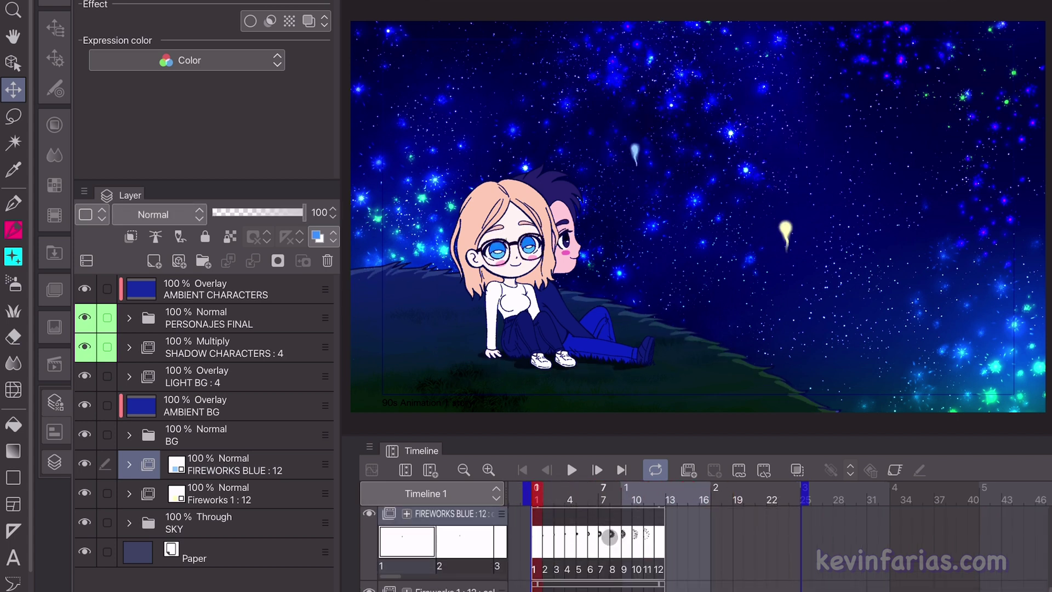
pyautogui.click(578, 491)
pyautogui.moveTo(579, 491); pyautogui.dragTo(640, 501)
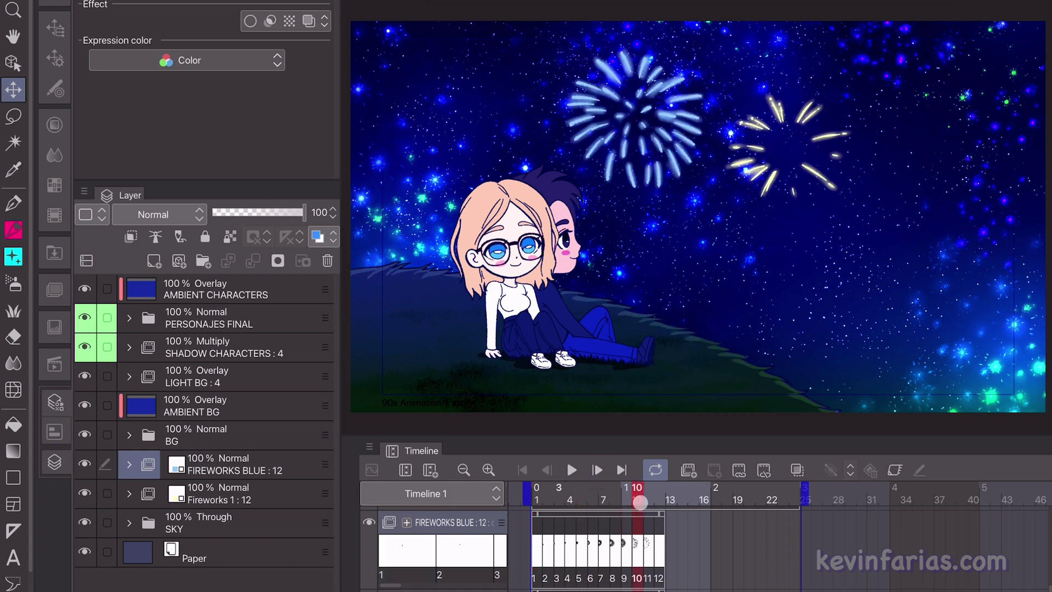
pyautogui.click(299, 463)
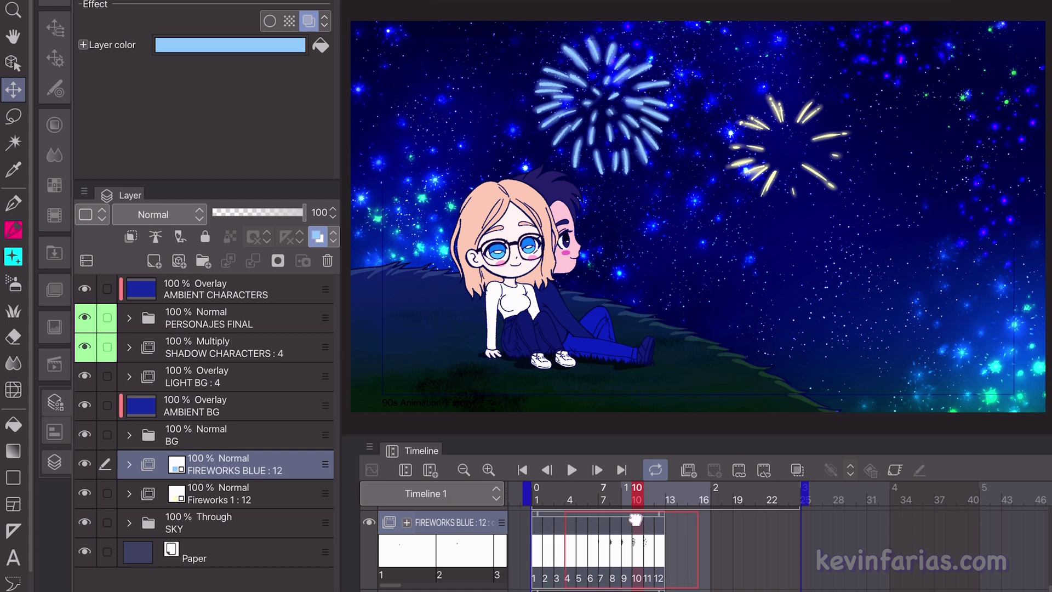
pyautogui.moveTo(590, 488); pyautogui.dragTo(536, 494)
pyautogui.click(267, 462)
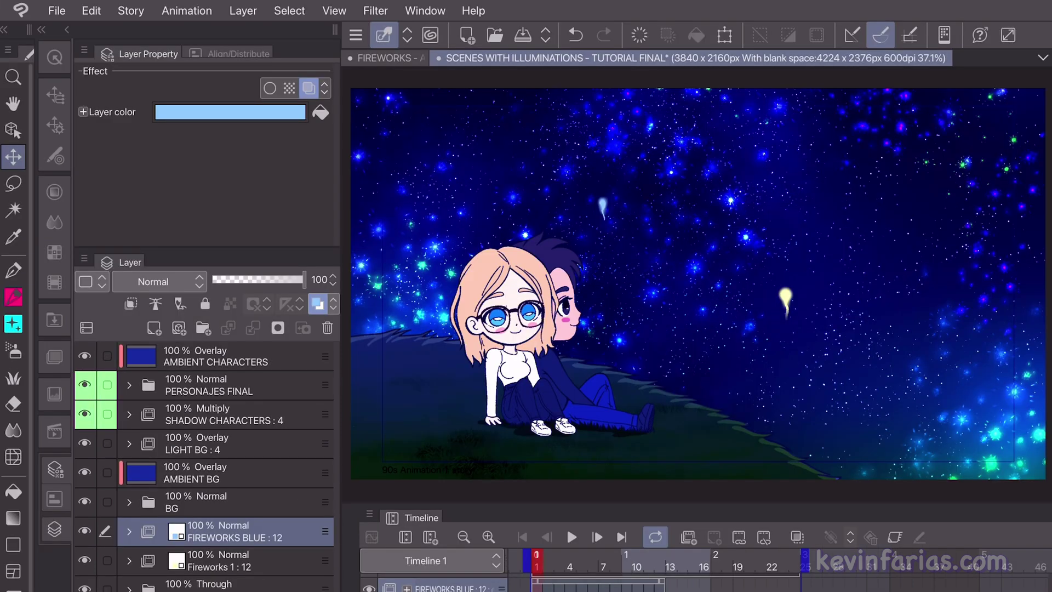
# - Copy the FIREWORKS RED folder from the FIREWORKS - ALL file and paste it above FIREWORKS BLUE in the night scene
pyautogui.click(390, 58)
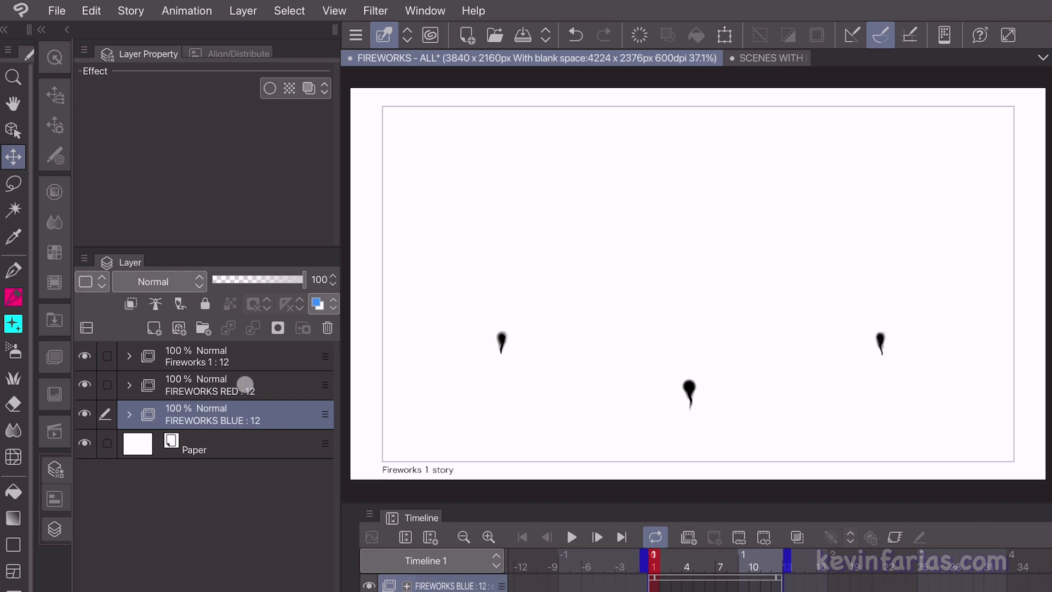
pyautogui.click(254, 386)
pyautogui.click(99, 11)
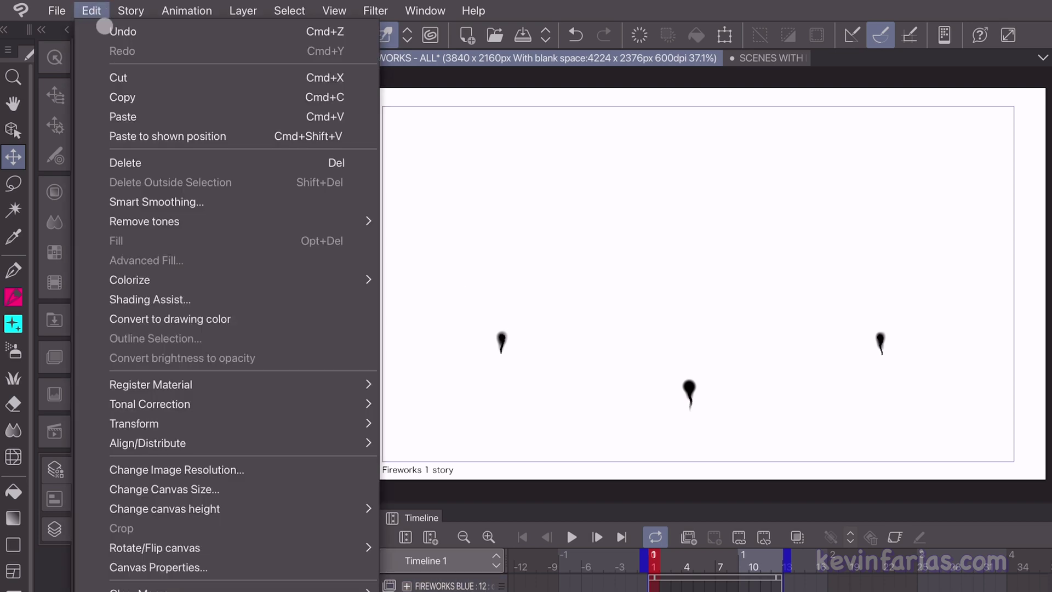
pyautogui.click(146, 93)
pyautogui.click(780, 58)
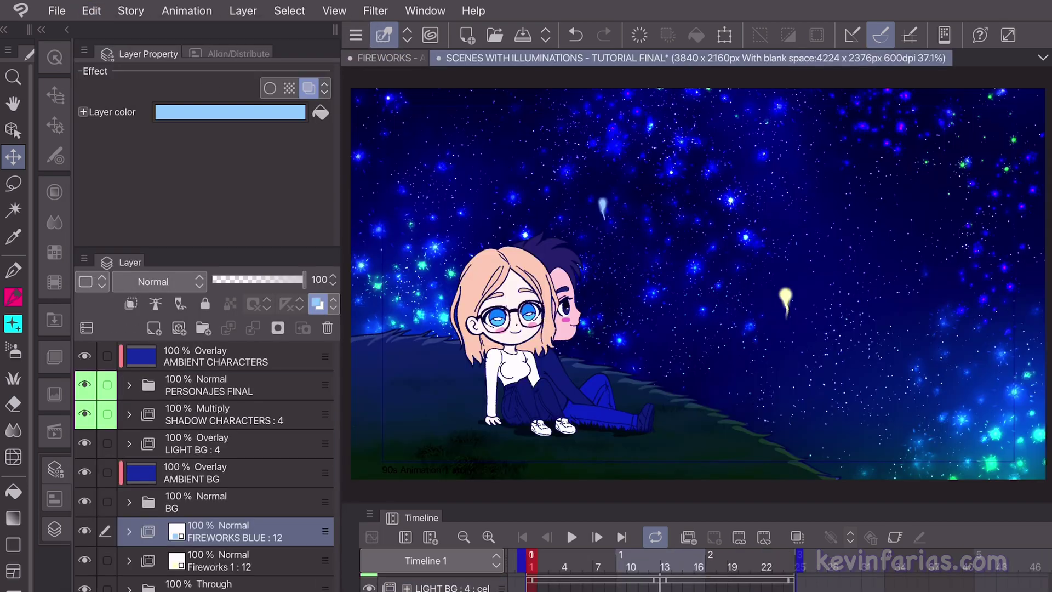
pyautogui.hotkey('ctrl', 'v')
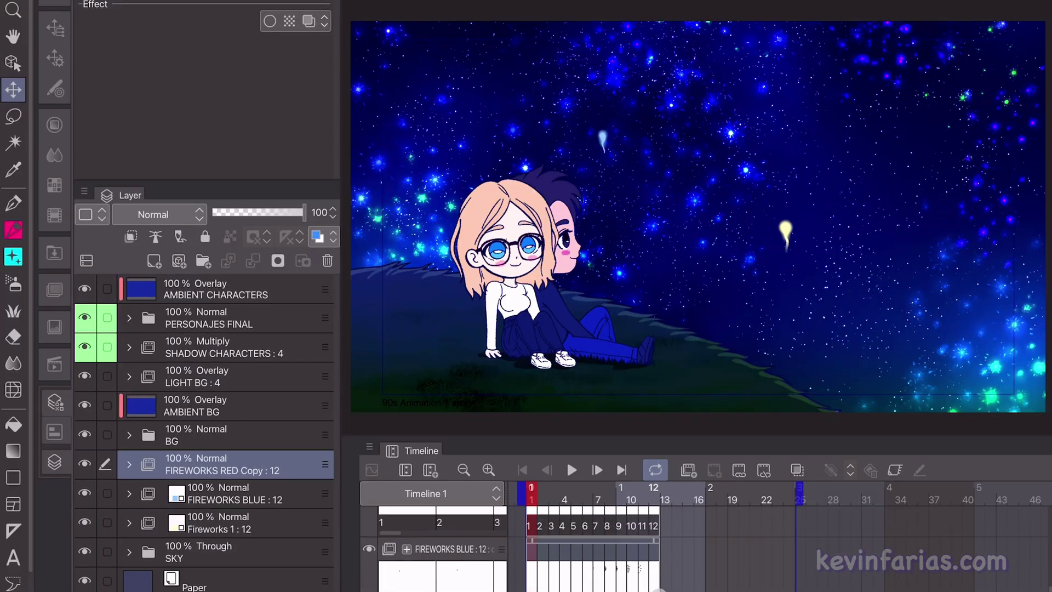
# - Rename the pasted folder as FIREWORKS RED, removing the word Copy, and place its firework in the sky right of the yellow one
pyautogui.moveTo(660, 573); pyautogui.dragTo(659, 590)
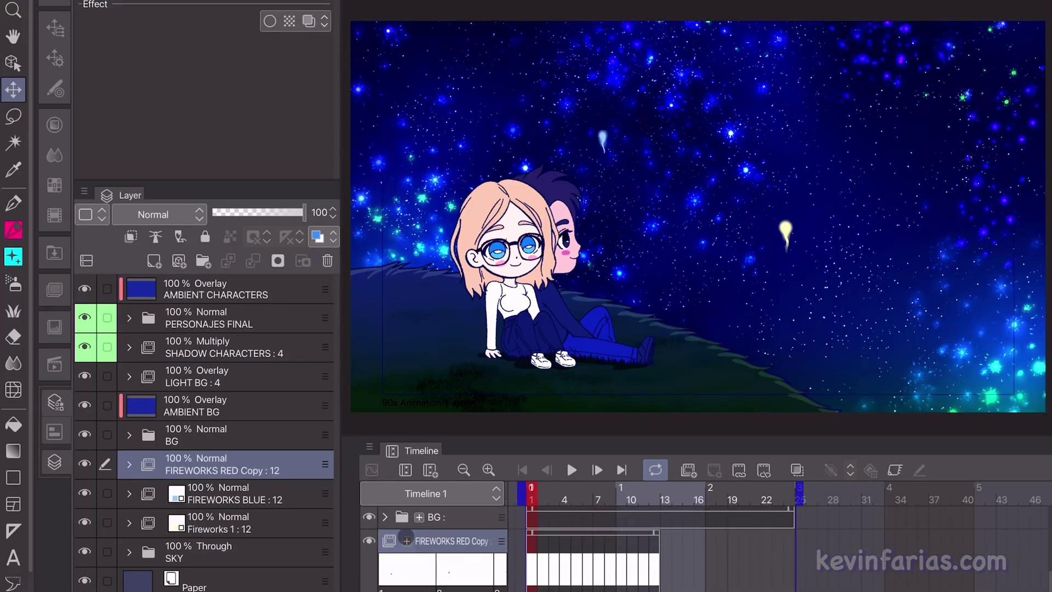
pyautogui.press('BackSpace')
pyautogui.press('BackSpace')
pyautogui.press('BackSpace')
pyautogui.press('BackSpace')
pyautogui.press('Return')
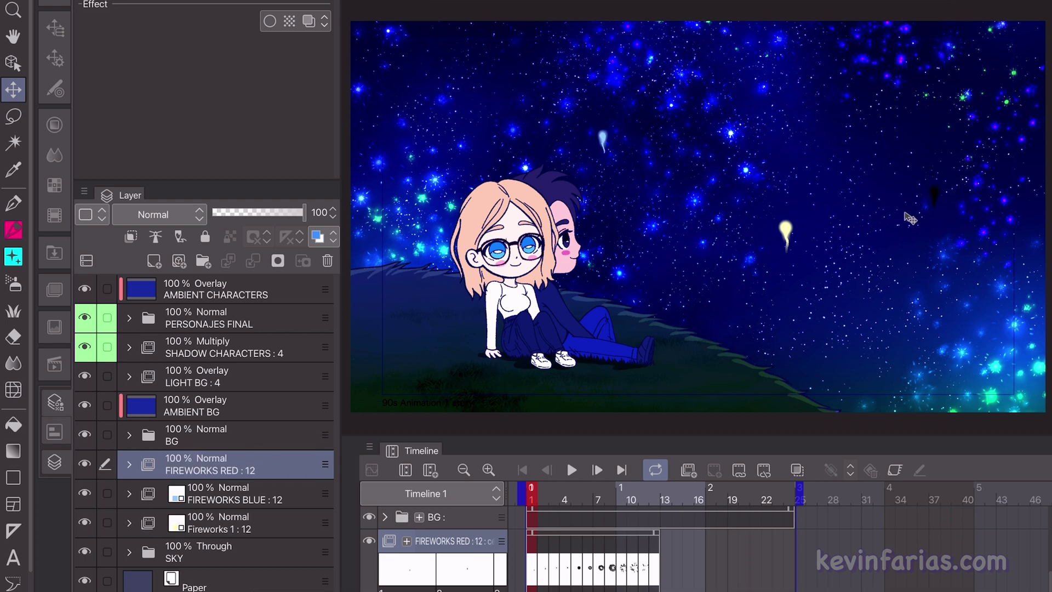
# - Apply a light red layer color to the FIREWORKS RED folder
pyautogui.click(316, 237)
pyautogui.click(217, 45)
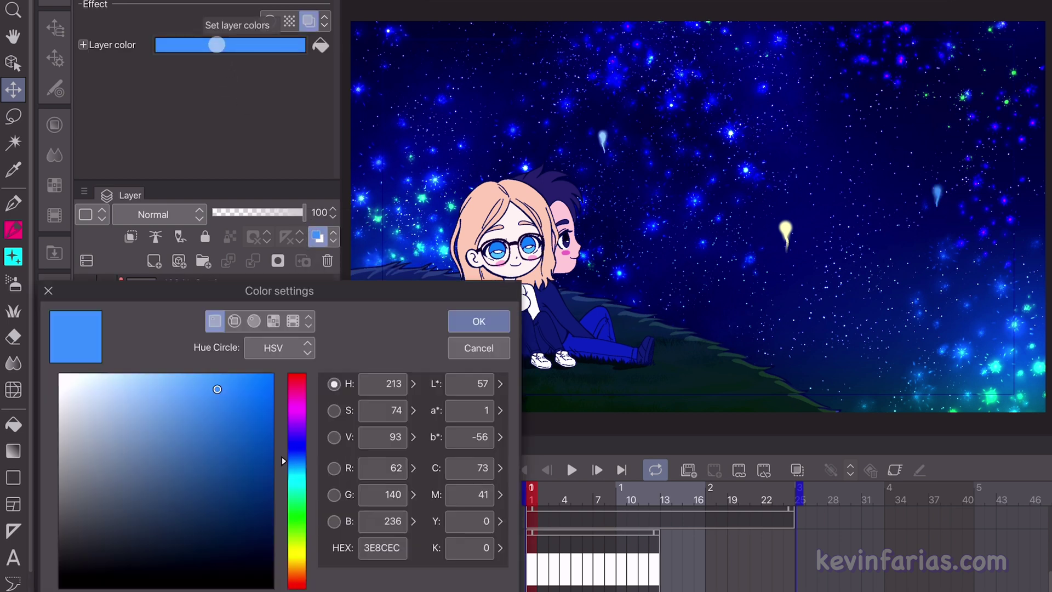
pyautogui.moveTo(304, 422); pyautogui.dragTo(304, 378)
pyautogui.moveTo(219, 383); pyautogui.dragTo(188, 380)
pyautogui.click(470, 322)
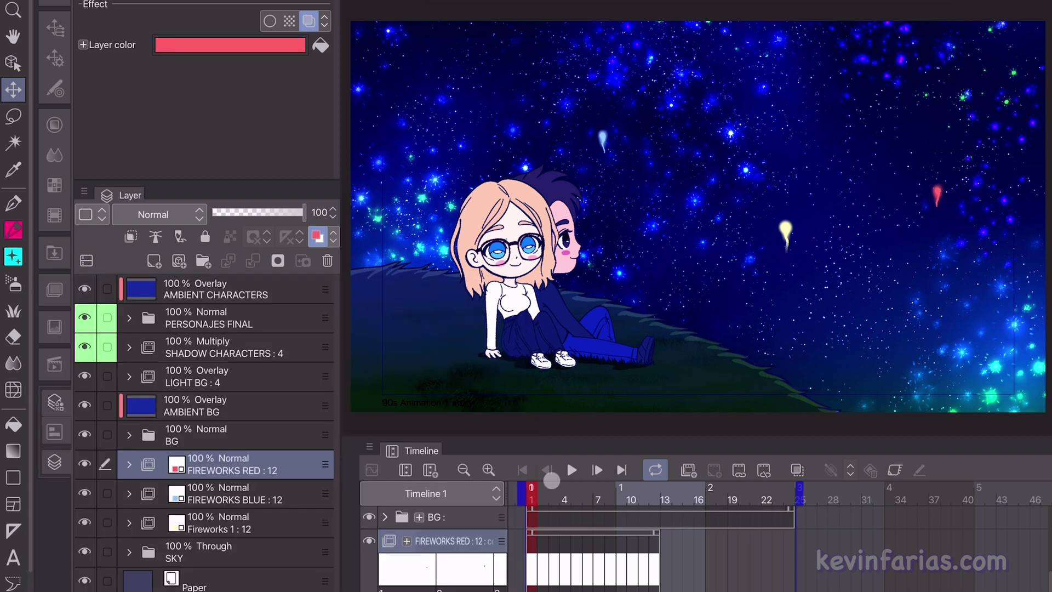
# - Play the animation to check the three fireworks, stop it and return to frame 1
pyautogui.moveTo(541, 492)
pyautogui.mouseDown()
pyautogui.moveTo(608, 496)
pyautogui.moveTo(515, 491)
pyautogui.moveTo(794, 499)
pyautogui.moveTo(536, 496)
pyautogui.mouseUp()
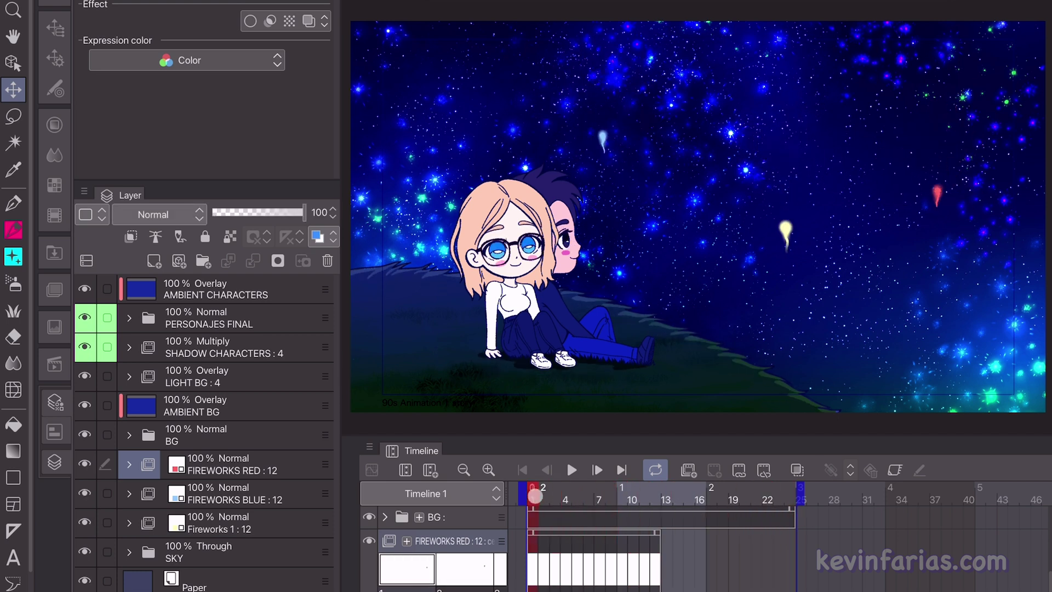
pyautogui.click(569, 472)
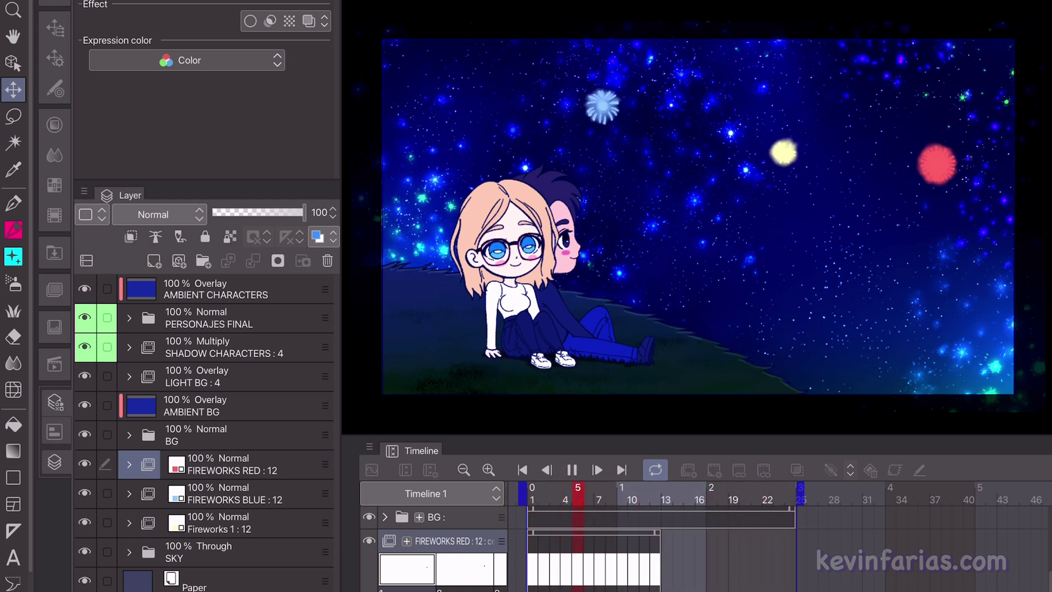
pyautogui.click(569, 471)
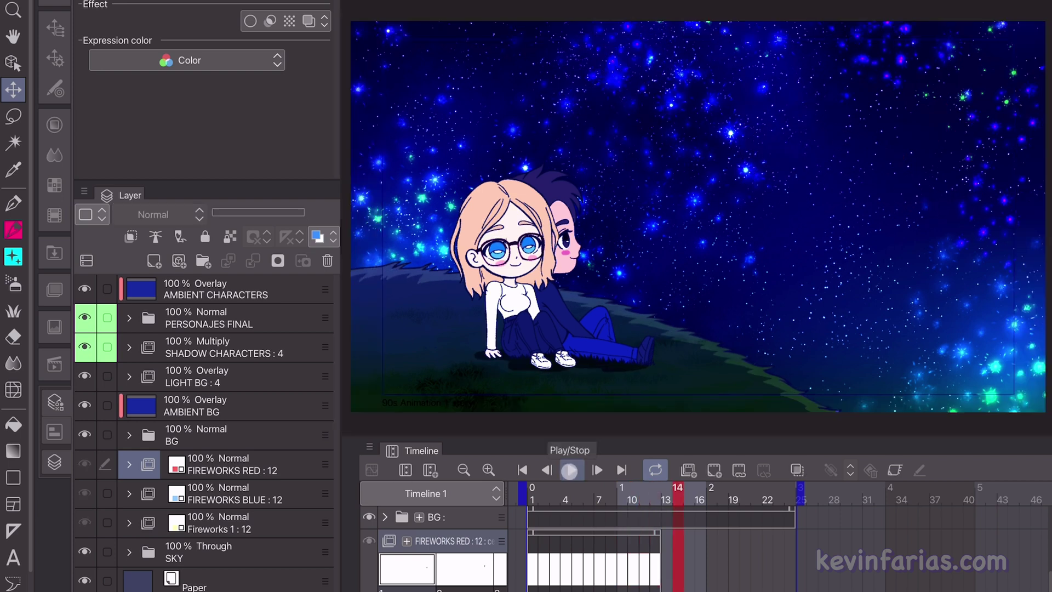
pyautogui.click(534, 490)
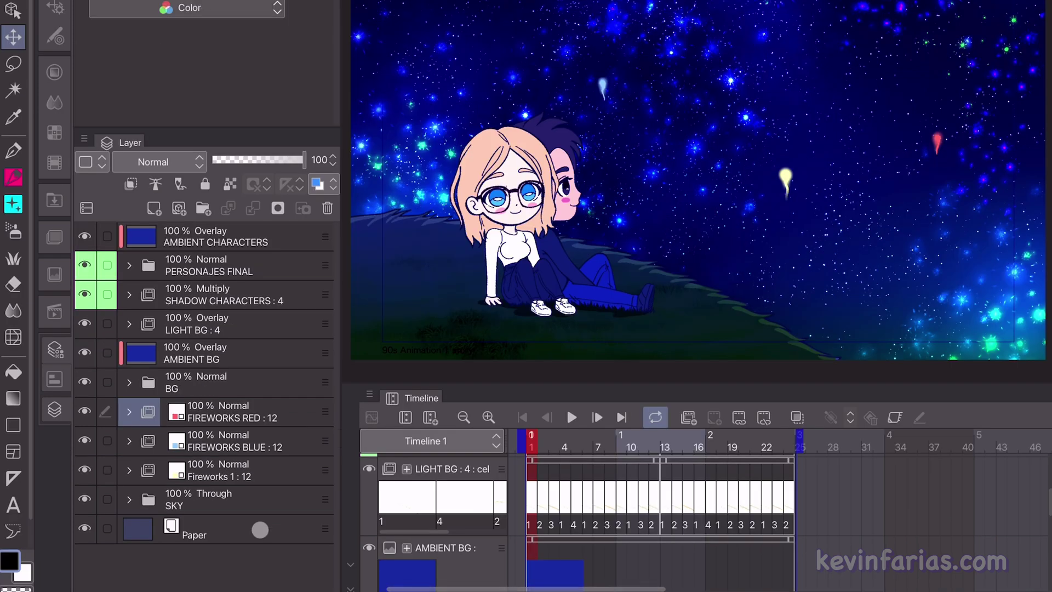
# - Delay the FIREWORKS RED clip to start at frame 5 and the Fireworks 1 clip at frame 7, and preview from frame 1
pyautogui.scroll(-6, 585, 479)
pyautogui.scroll(3, 585, 479)
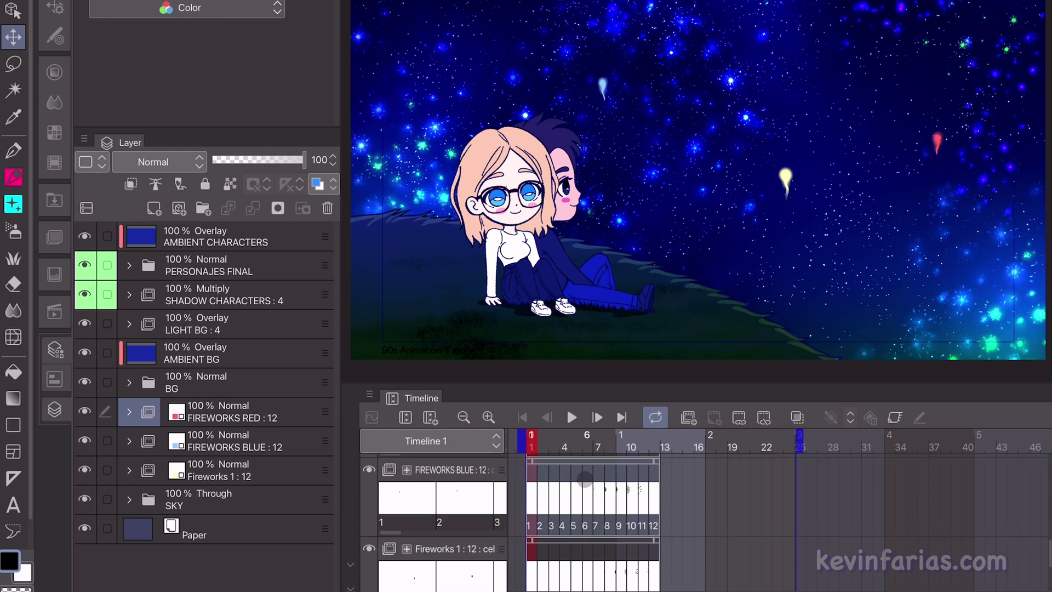
pyautogui.scroll(-1, 584, 479)
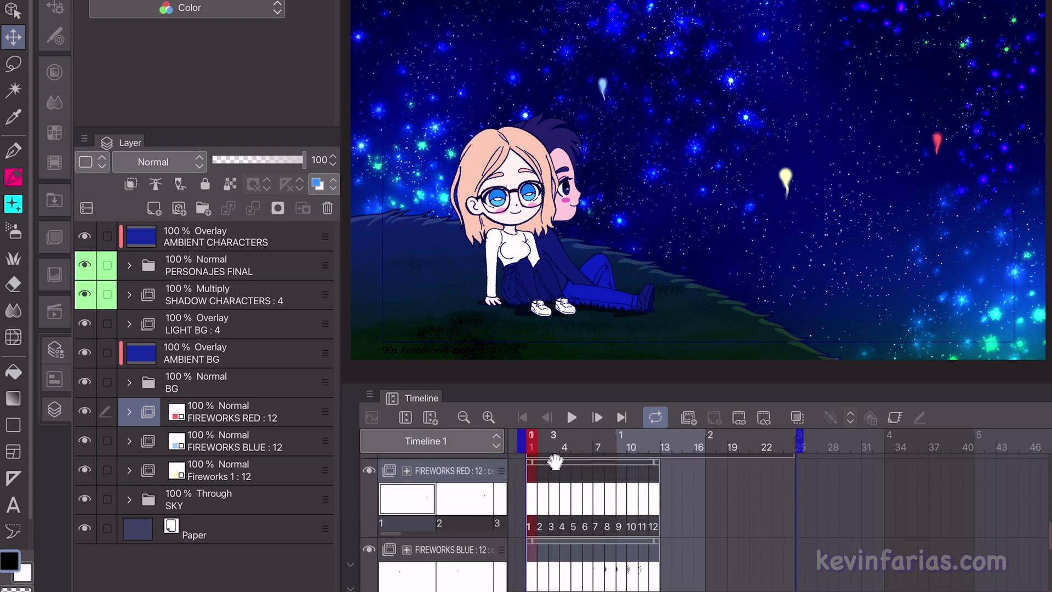
pyautogui.moveTo(555, 462); pyautogui.dragTo(601, 462)
pyautogui.scroll(-2, 632, 543)
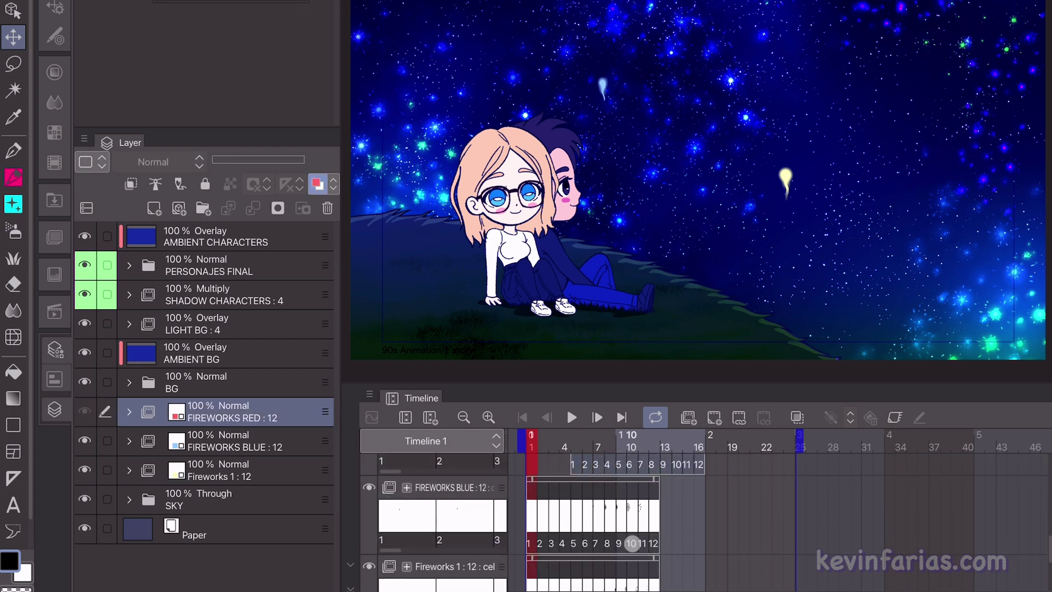
pyautogui.moveTo(632, 561); pyautogui.dragTo(697, 562)
pyautogui.scroll(3, 573, 472)
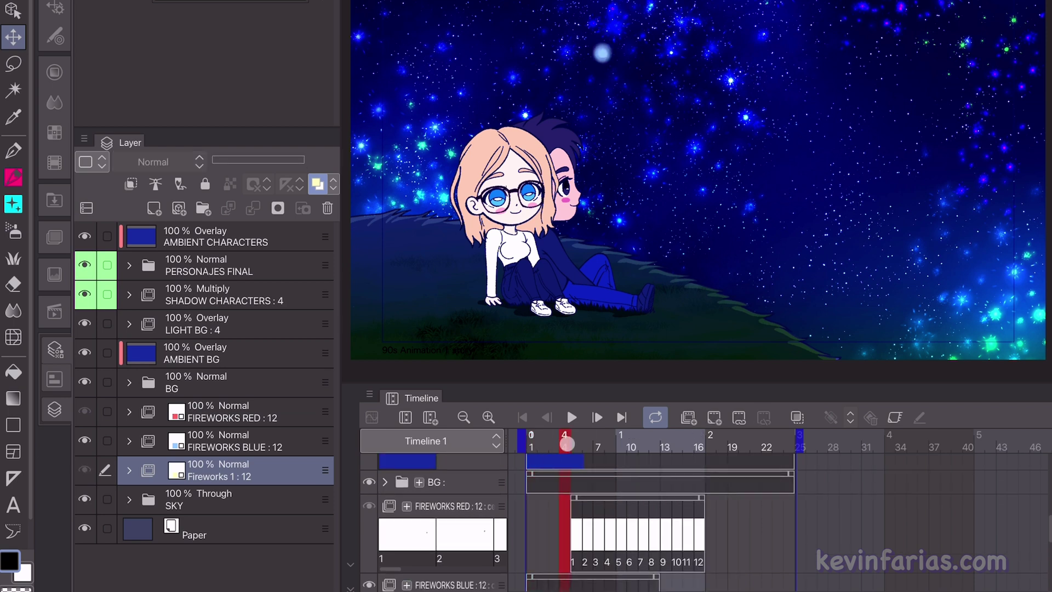
pyautogui.moveTo(568, 444); pyautogui.dragTo(509, 486)
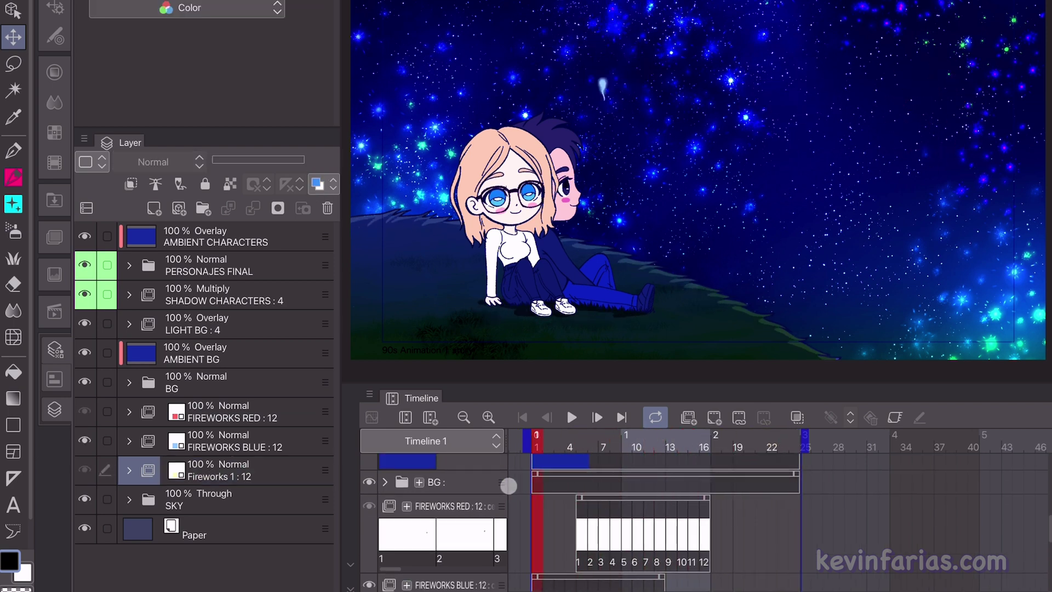
pyautogui.click(574, 418)
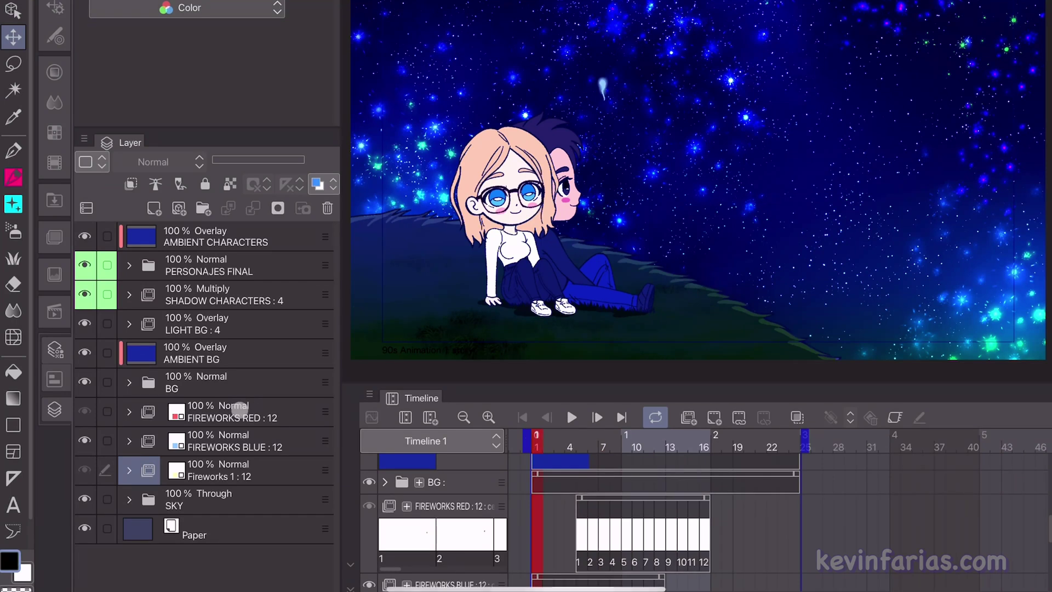
# - Create a layer folder above FIREWORKS RED and name it FIREWORKS ORIGINALS
pyautogui.click(240, 409)
pyautogui.click(204, 208)
pyautogui.doubleClick(197, 412)
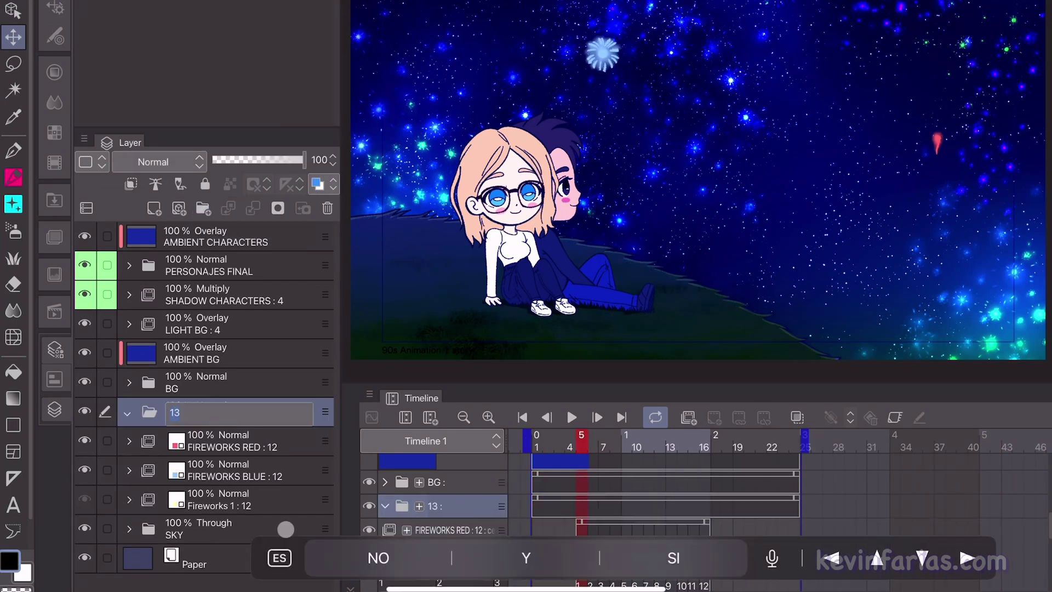
pyautogui.write('FIREWORKS ORIGINALS')
pyautogui.press('Return')
# - Move the FIREWORKS RED, FIREWORKS BLUE and Fireworks 1 folders into FIREWORKS ORIGINALS and collapse it in the layer list
pyautogui.click(291, 442)
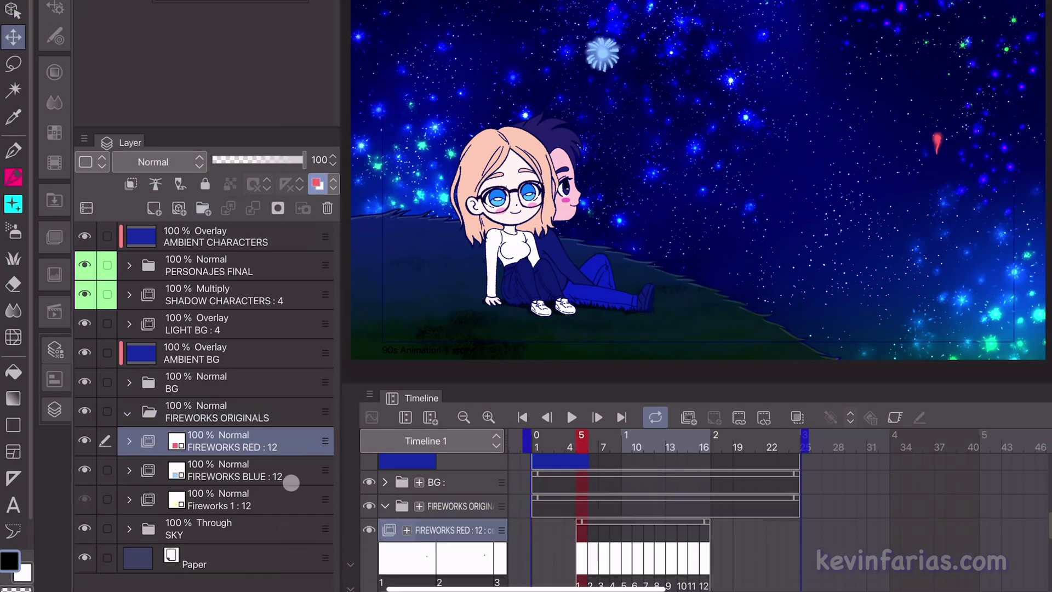
pyautogui.keyDown('shift'); pyautogui.click(291, 498); pyautogui.keyUp('shift')
pyautogui.moveTo(322, 440); pyautogui.dragTo(137, 417)
pyautogui.click(131, 414)
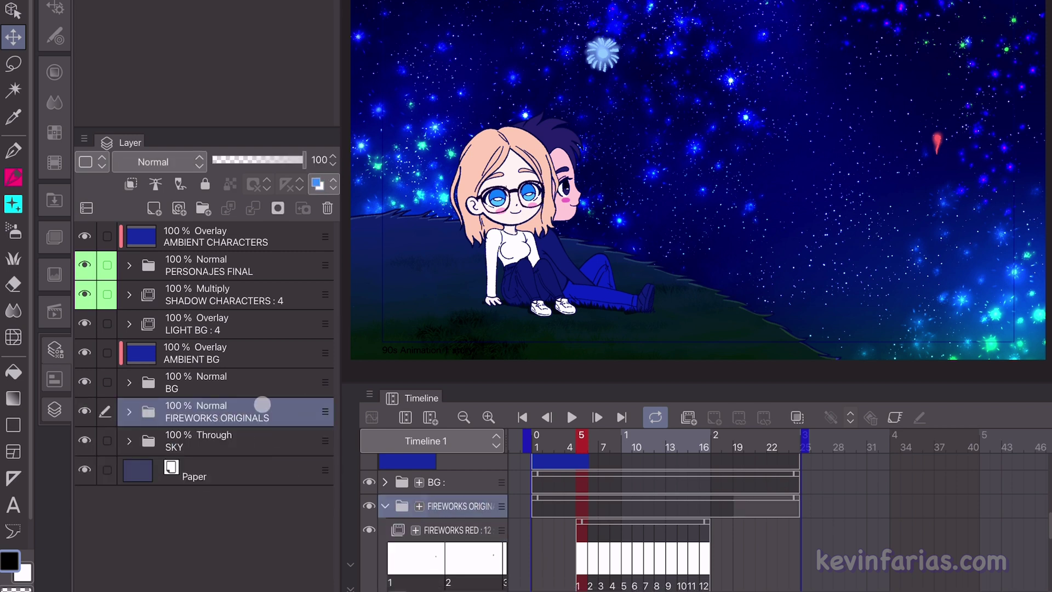
pyautogui.click(132, 413)
pyautogui.click(132, 413)
# - Duplicate the FIREWORKS ORIGINALS folder and rename the duplicate as FIREWORKS BIG
pyautogui.rightClick(249, 404)
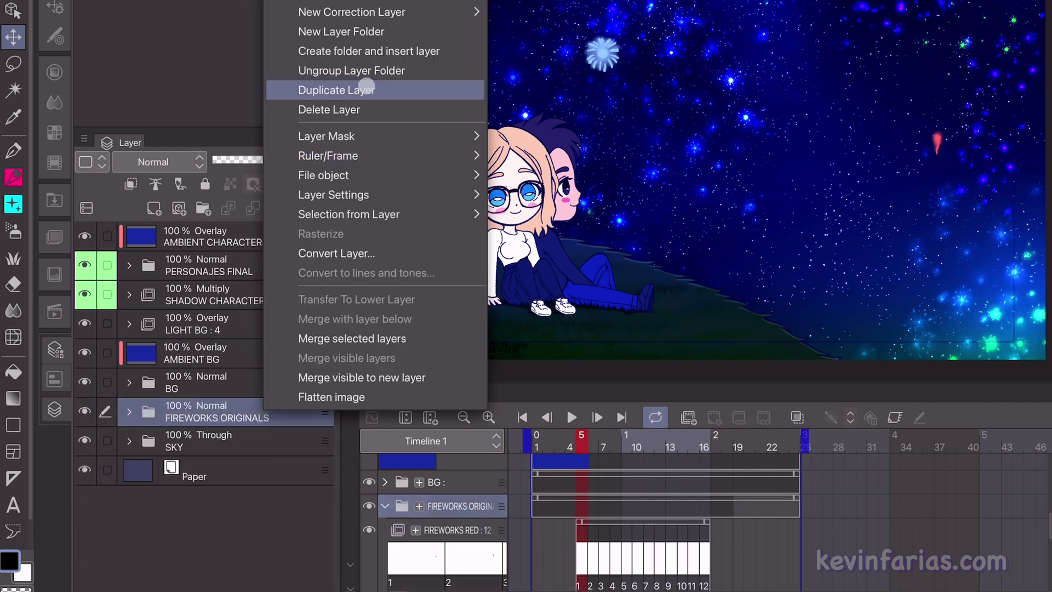
pyautogui.click(340, 89)
pyautogui.doubleClick(267, 414)
pyautogui.press('BackSpace')
pyautogui.press('BackSpace')
pyautogui.press('BackSpace')
pyautogui.press('BackSpace')
pyautogui.press('BackSpace')
pyautogui.press('BackSpace')
pyautogui.press('BackSpace')
pyautogui.press('BackSpace')
pyautogui.press('BackSpace')
pyautogui.press('BackSpace')
pyautogui.press('BackSpace')
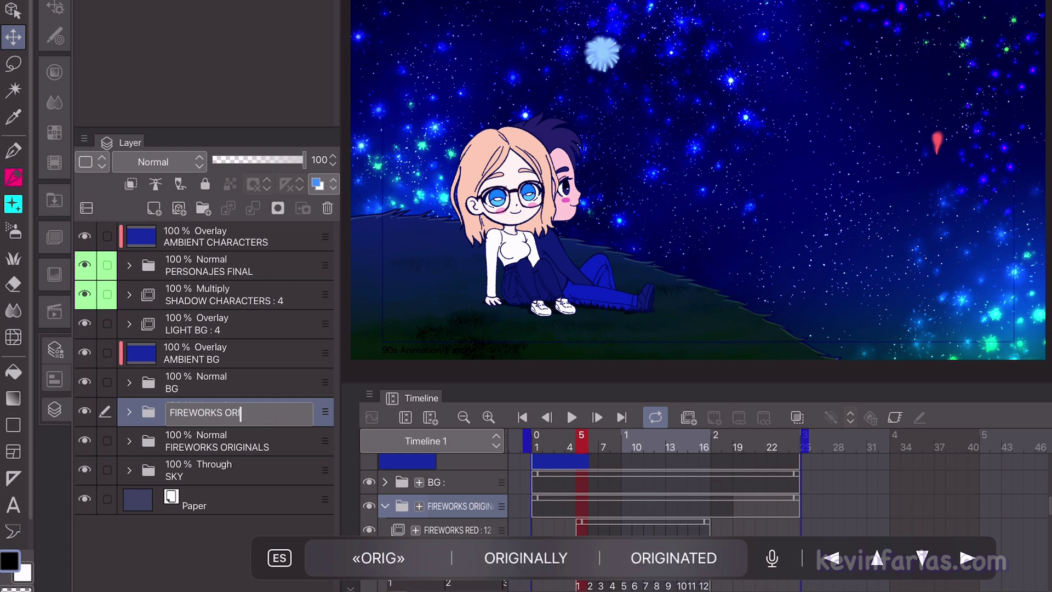
pyautogui.press('Return')
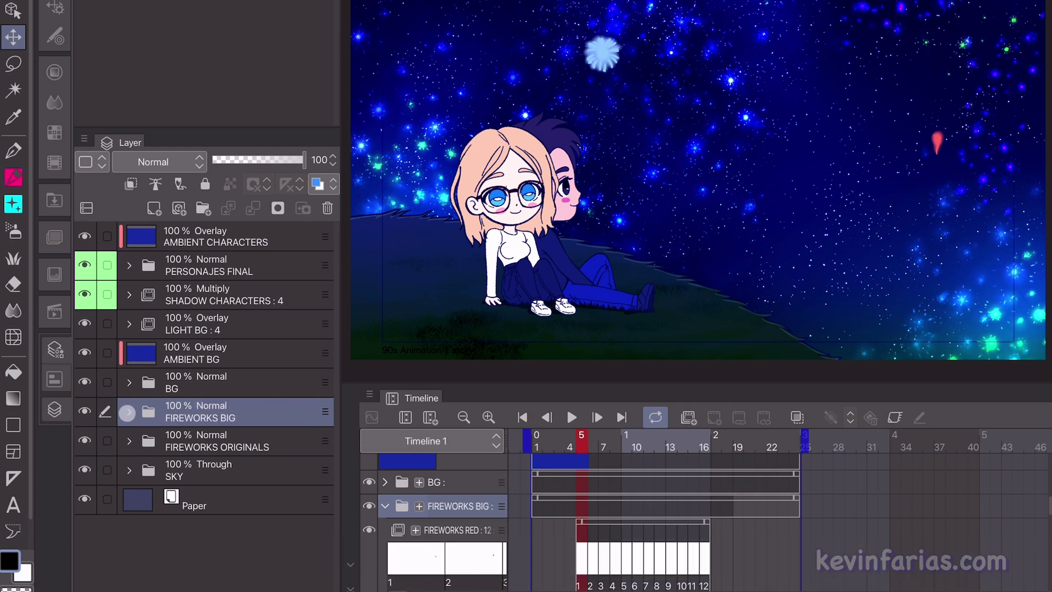
# - At frame 13, enlarge the FIREWORKS RED folder inside FIREWORKS BIG and place it in the upper-left sky above the girl
pyautogui.click(127, 413)
pyautogui.click(253, 445)
pyautogui.moveTo(618, 448); pyautogui.dragTo(673, 451)
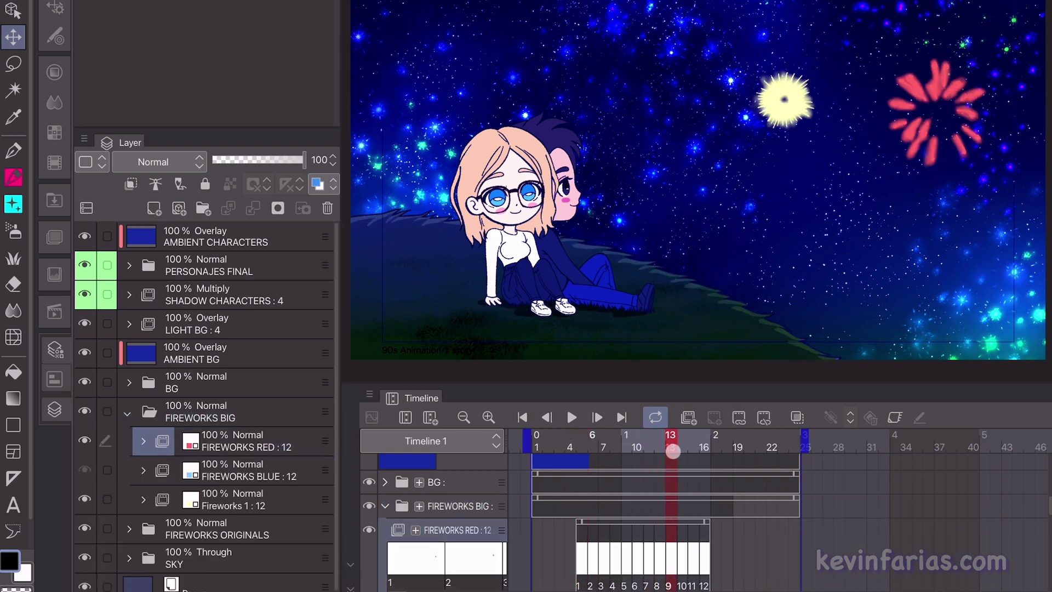
pyautogui.click(269, 445)
pyautogui.hotkey('ctrl', 't')
pyautogui.moveTo(869, 177); pyautogui.dragTo(792, 256)
pyautogui.moveTo(904, 153); pyautogui.dragTo(442, 68)
pyautogui.press('Return')
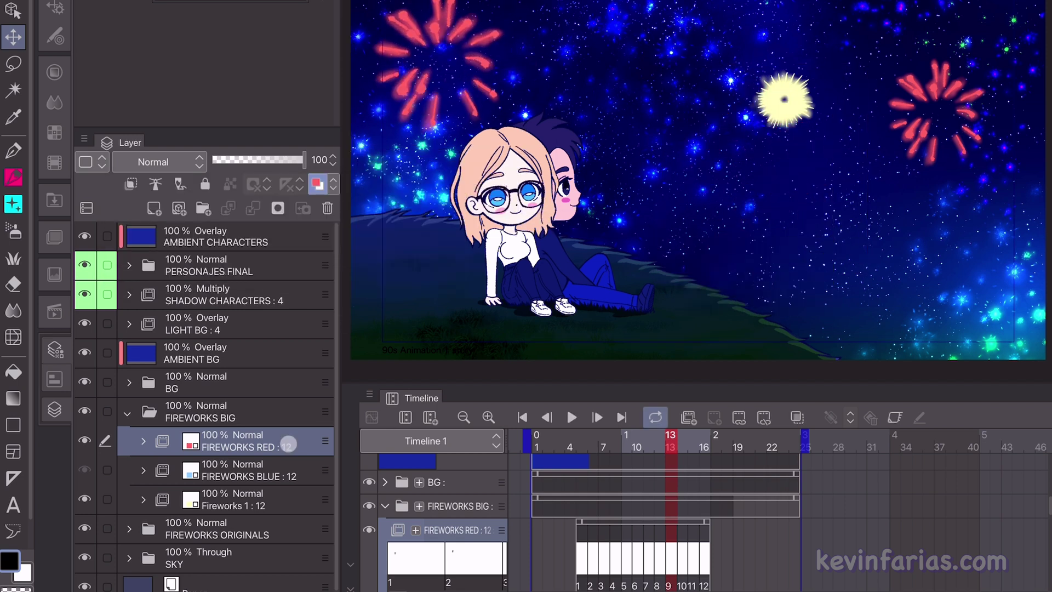
# - At frame 10, transform the FIREWORKS BLUE folder inside FIREWORKS BIG and place it low in the right-hand sky
pyautogui.click(266, 466)
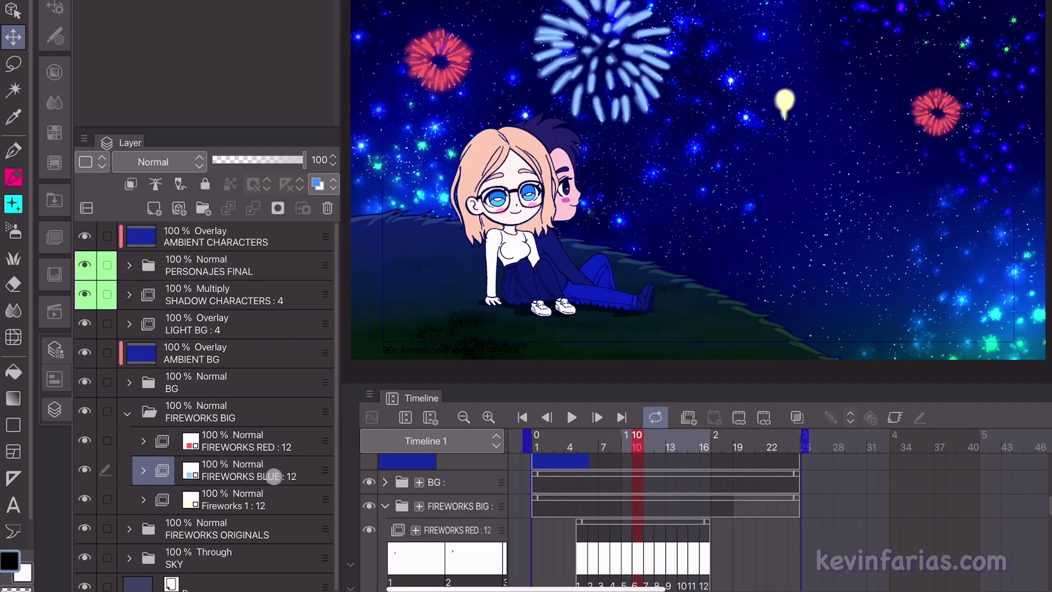
pyautogui.hotkey('ctrl', 't')
pyautogui.moveTo(634, 74); pyautogui.dragTo(882, 246)
pyautogui.click(893, 332)
# - At frame 15, enlarge the Fireworks 1 folder inside FIREWORKS BIG and place it in the sky just right of the characters
pyautogui.click(281, 500)
pyautogui.moveTo(603, 440); pyautogui.dragTo(693, 434)
pyautogui.hotkey('ctrl', 't')
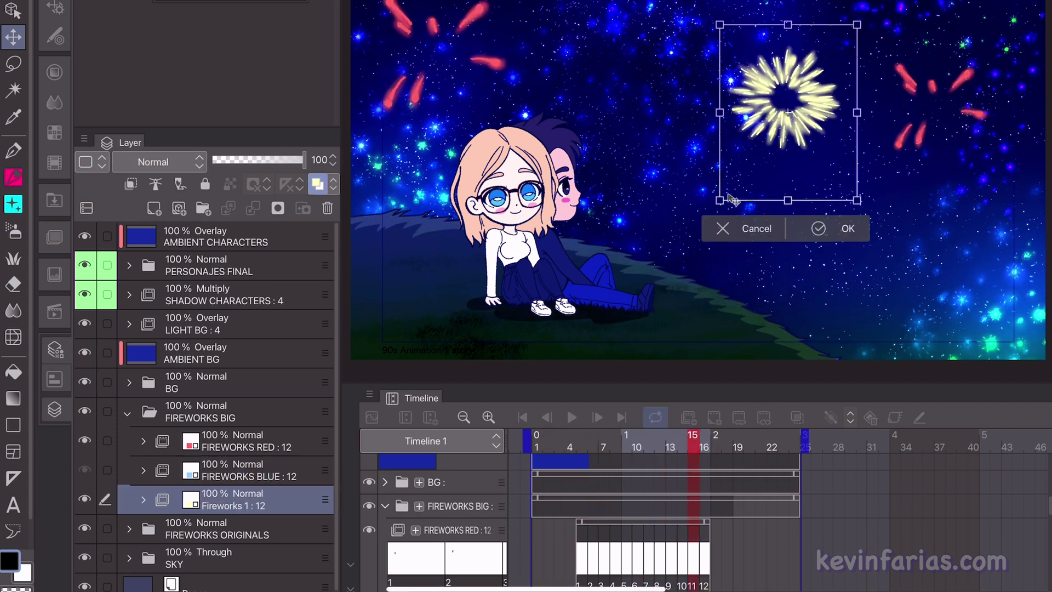
pyautogui.moveTo(732, 200); pyautogui.dragTo(707, 207)
pyautogui.press('Return')
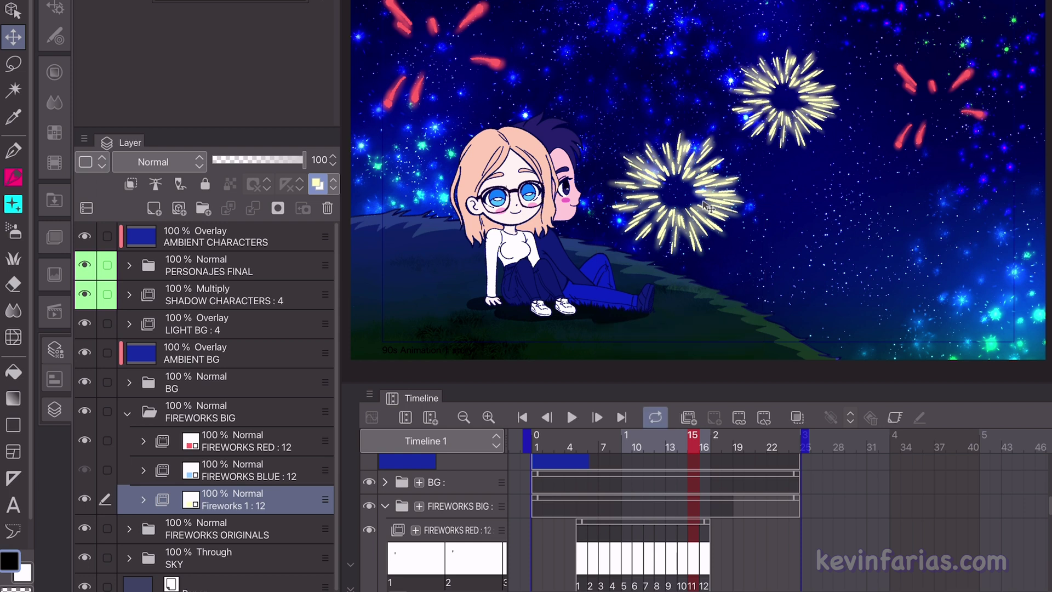
# - Stagger the FIREWORKS BIG clips, starting red at frame 13, blue at frame 5 and Fireworks 1 at frame 11, and preview the animation
pyautogui.scroll(-2, 758, 524)
pyautogui.moveTo(628, 479); pyautogui.dragTo(695, 479)
pyautogui.scroll(-2, 707, 512)
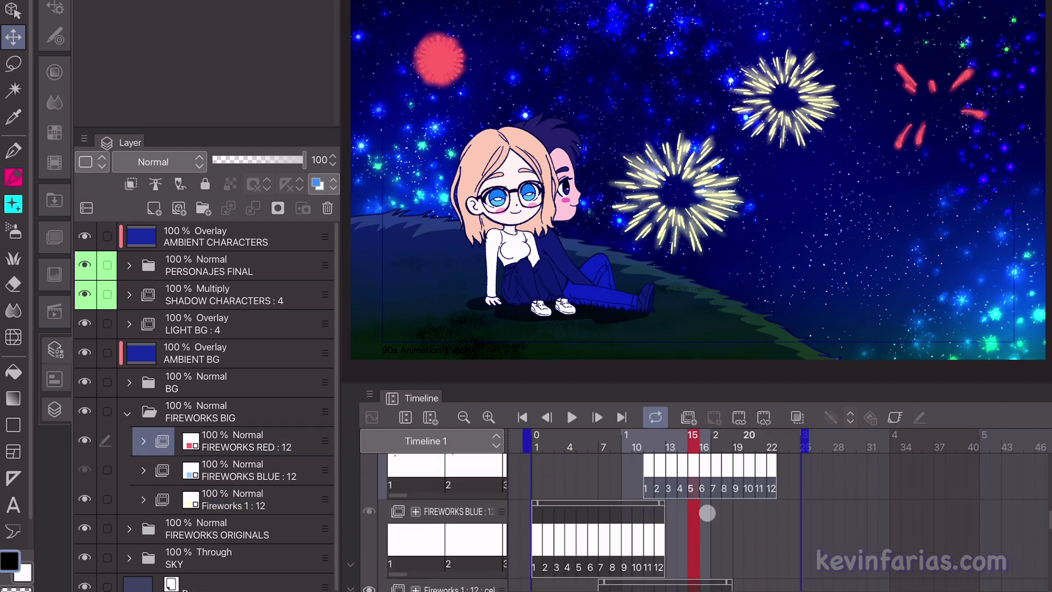
pyautogui.moveTo(631, 504); pyautogui.dragTo(737, 512)
pyautogui.scroll(-2, 675, 505)
pyautogui.scroll(3, 738, 512)
pyautogui.moveTo(693, 439); pyautogui.dragTo(537, 439)
pyautogui.moveTo(725, 458); pyautogui.dragTo(748, 456)
pyautogui.moveTo(726, 571); pyautogui.dragTo(712, 570)
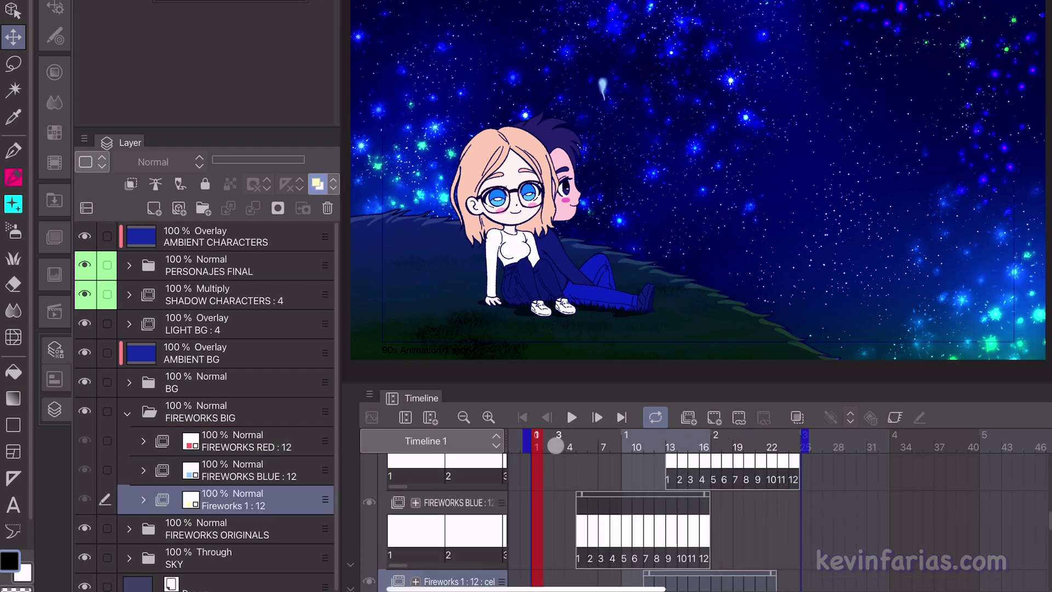
pyautogui.moveTo(557, 441); pyautogui.dragTo(522, 465)
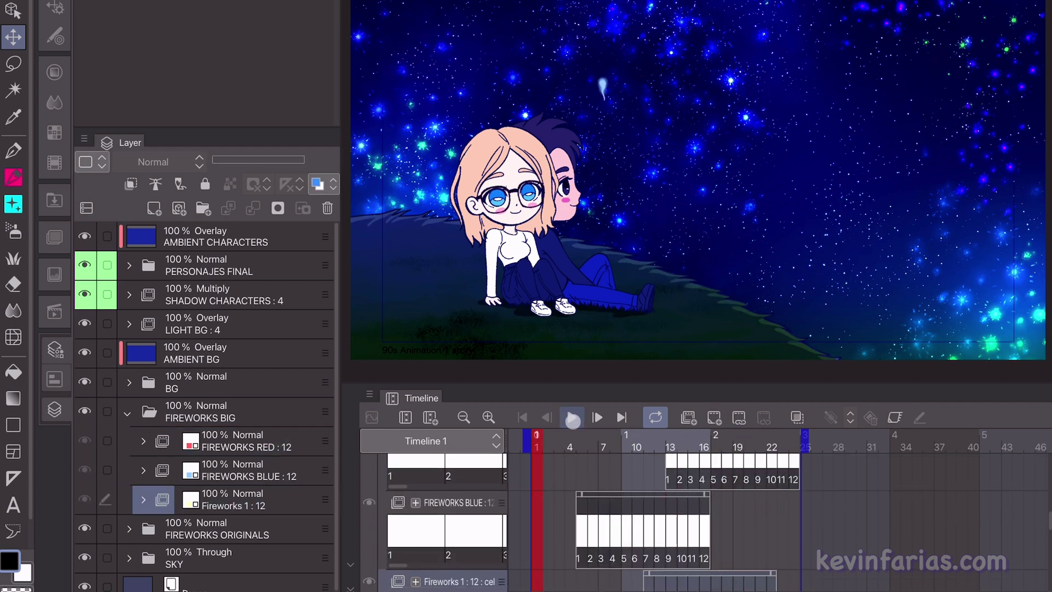
pyautogui.click(573, 419)
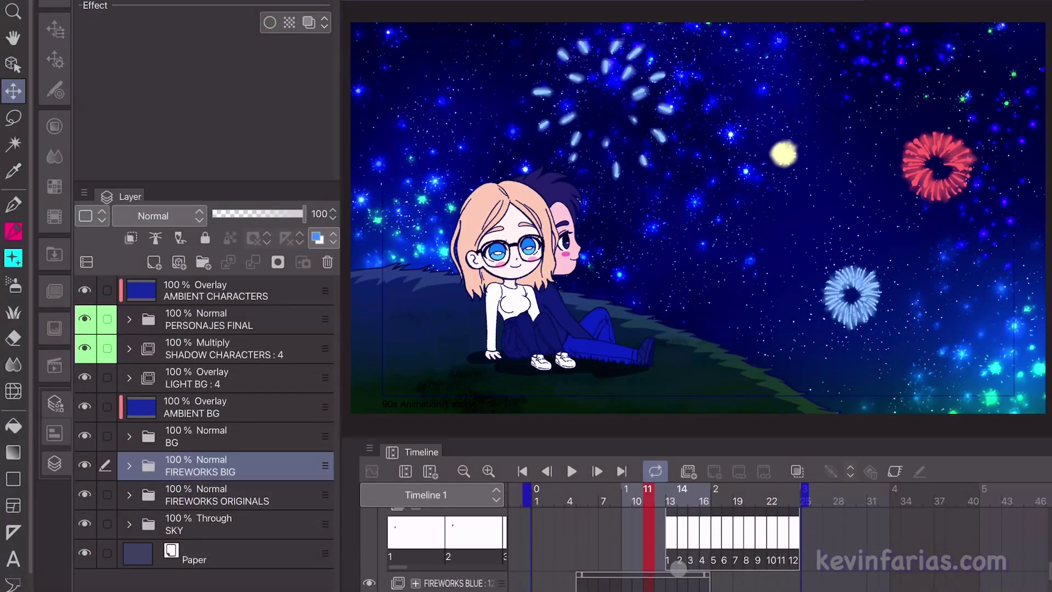
# - Create a COLOR layer above FIREWORKS ORIGINALS, clip it to that folder and fill it with a diagonal Midday sky gradient
pyautogui.scroll(3, 678, 569)
pyautogui.click(385, 552)
pyautogui.click(447, 568)
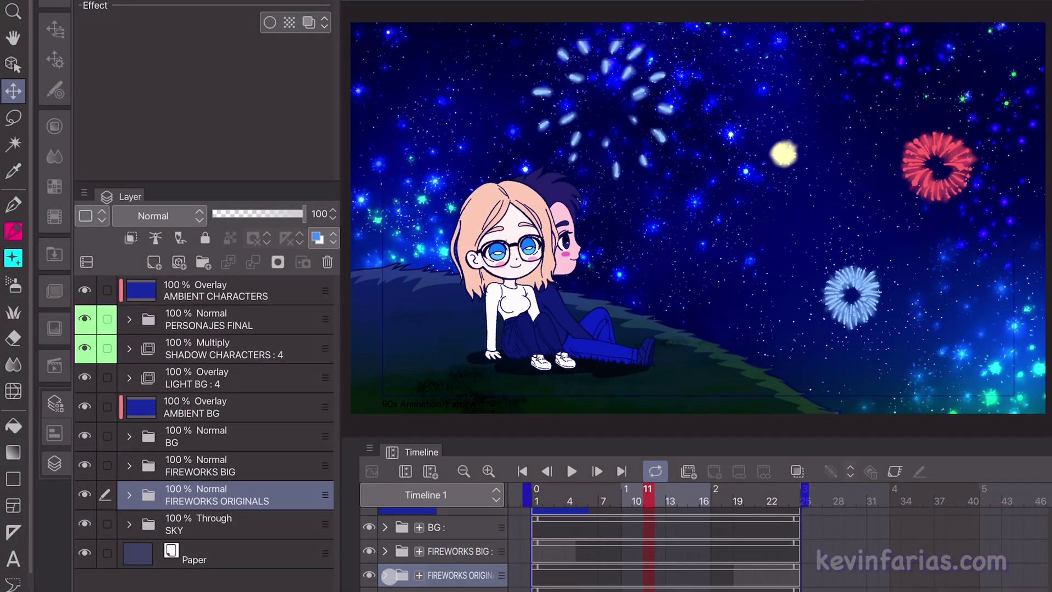
pyautogui.click(154, 263)
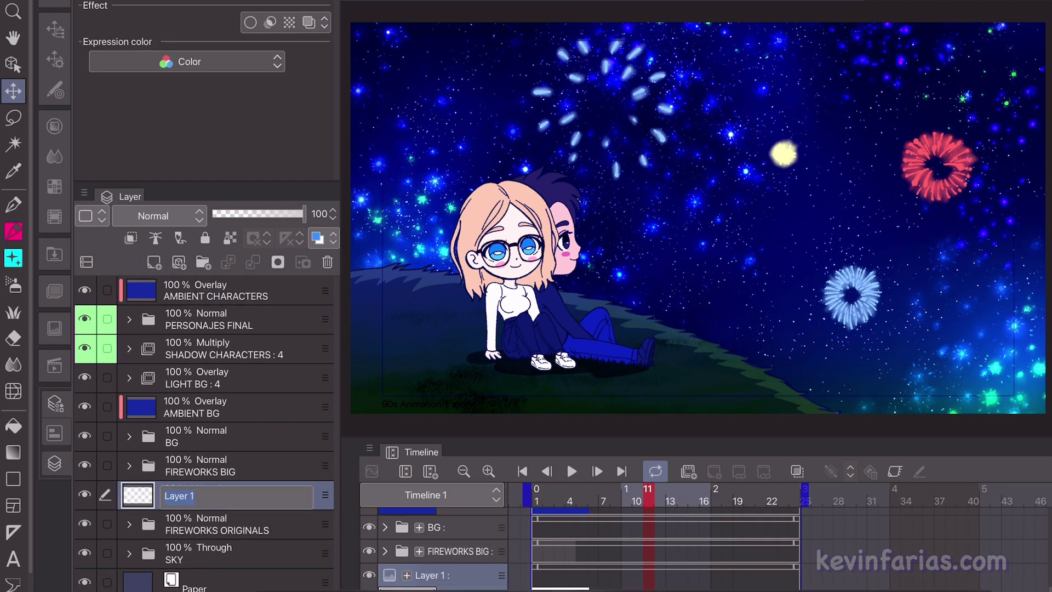
pyautogui.press('Return')
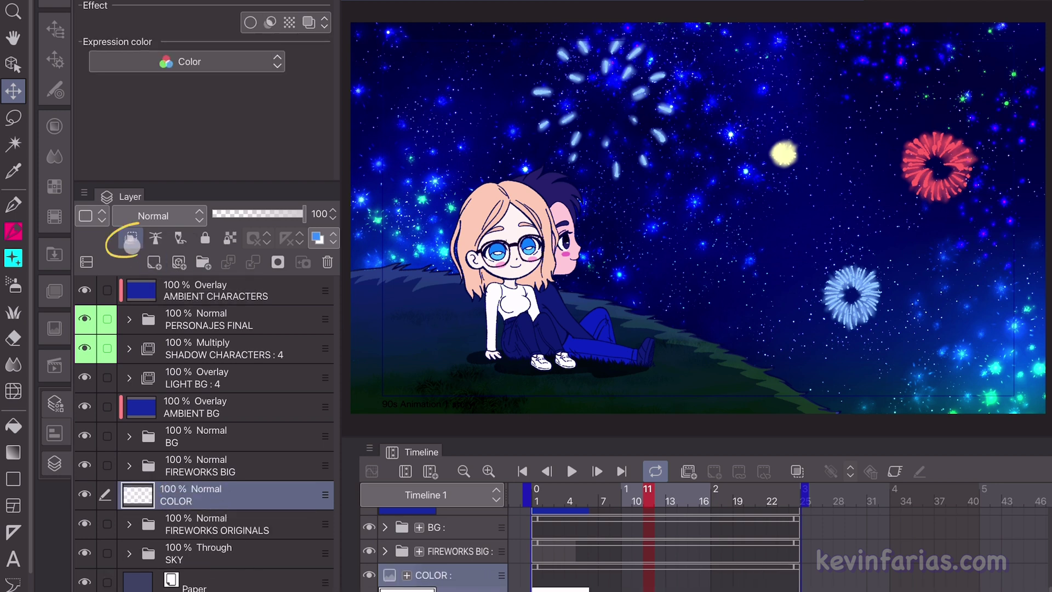
pyautogui.click(132, 241)
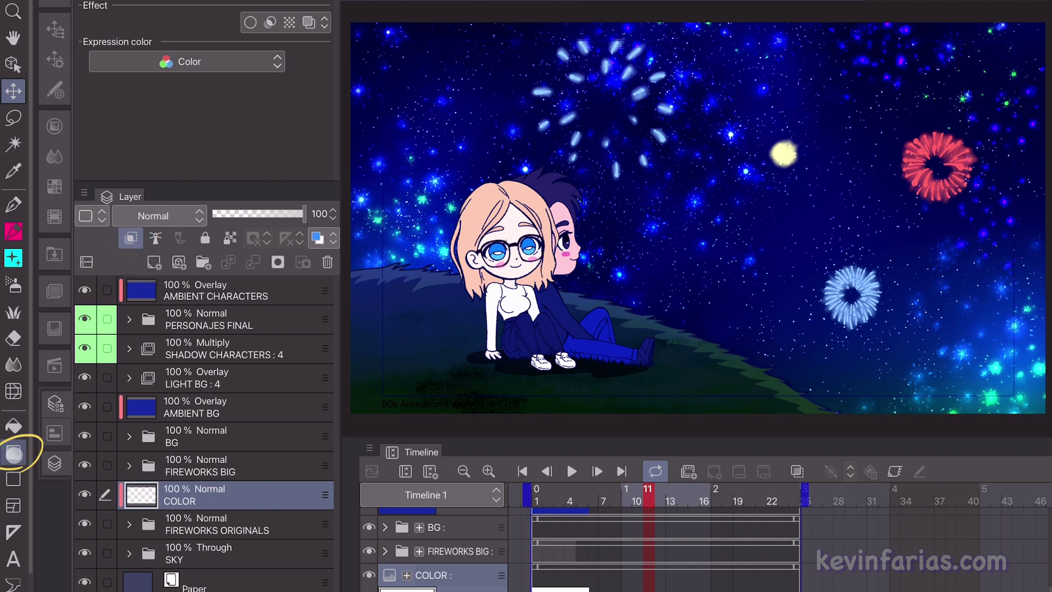
pyautogui.click(60, 27)
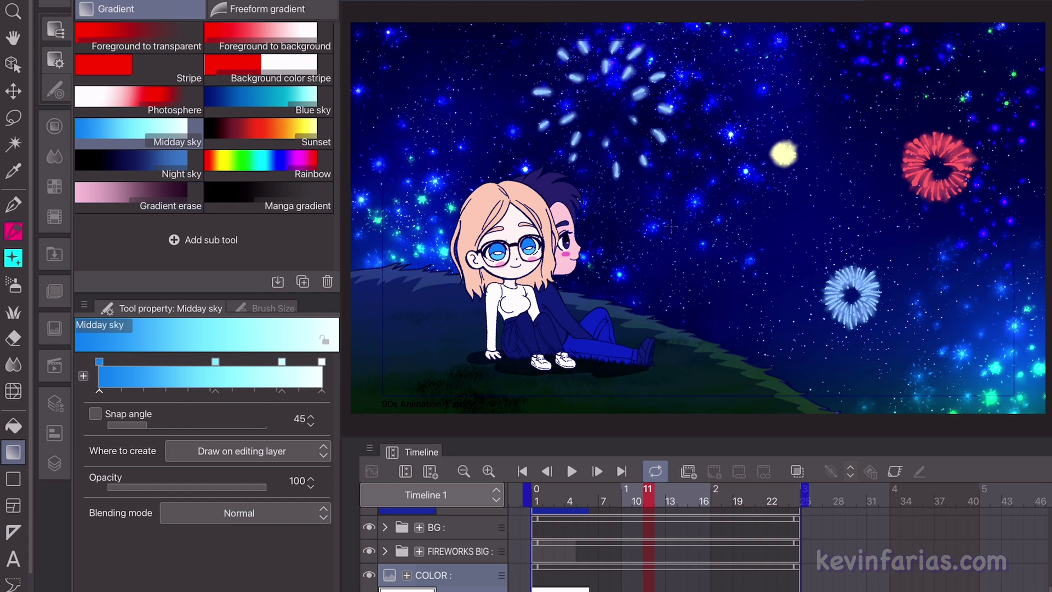
pyautogui.moveTo(981, 51); pyautogui.dragTo(727, 296)
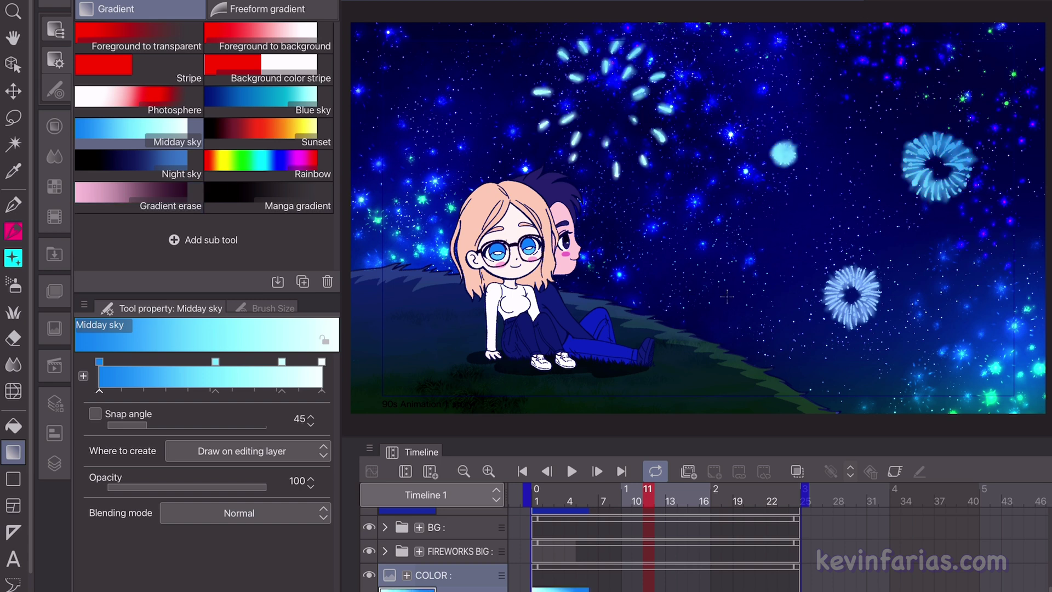
# - Create a COLOR 2 layer above FIREWORKS BIG, clip it to that folder and fill it downward with a Sunset gradient
pyautogui.click(268, 130)
pyautogui.click(55, 463)
pyautogui.click(219, 465)
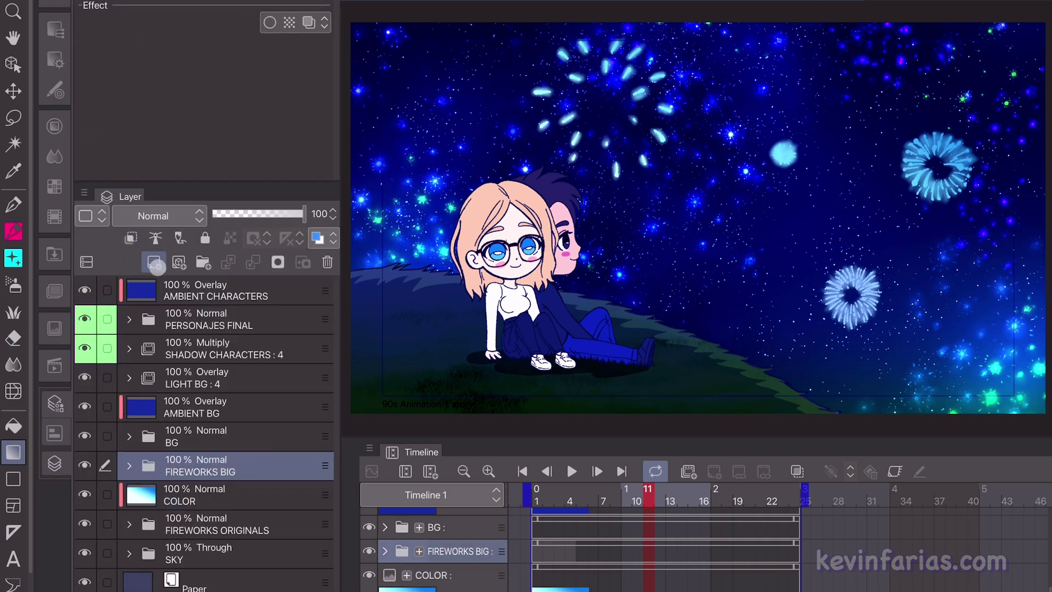
pyautogui.click(154, 263)
pyautogui.write('COLOR')
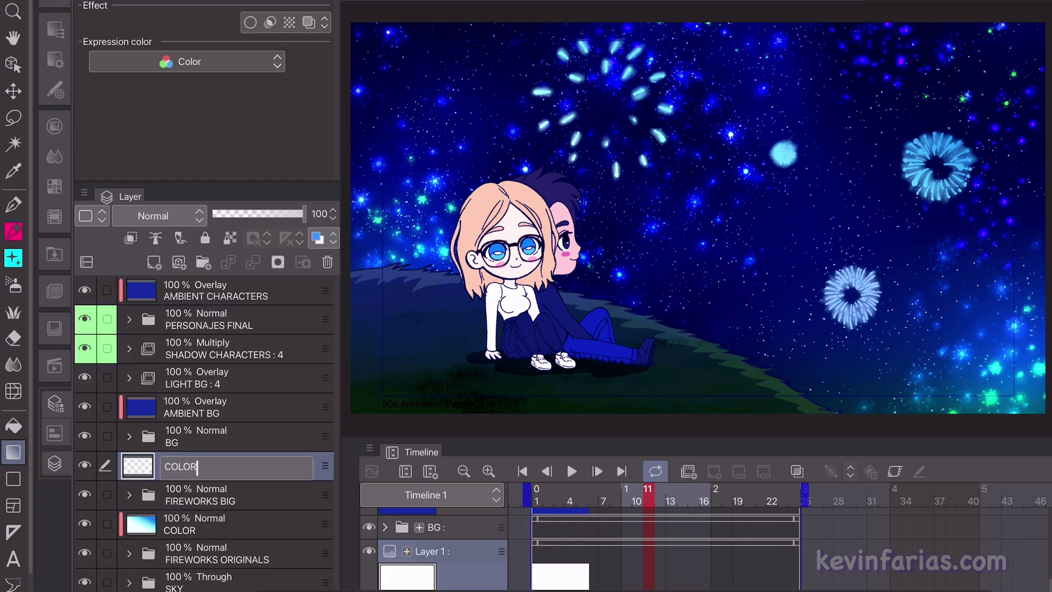
pyautogui.write(' 2')
pyautogui.click(225, 457)
pyautogui.click(131, 240)
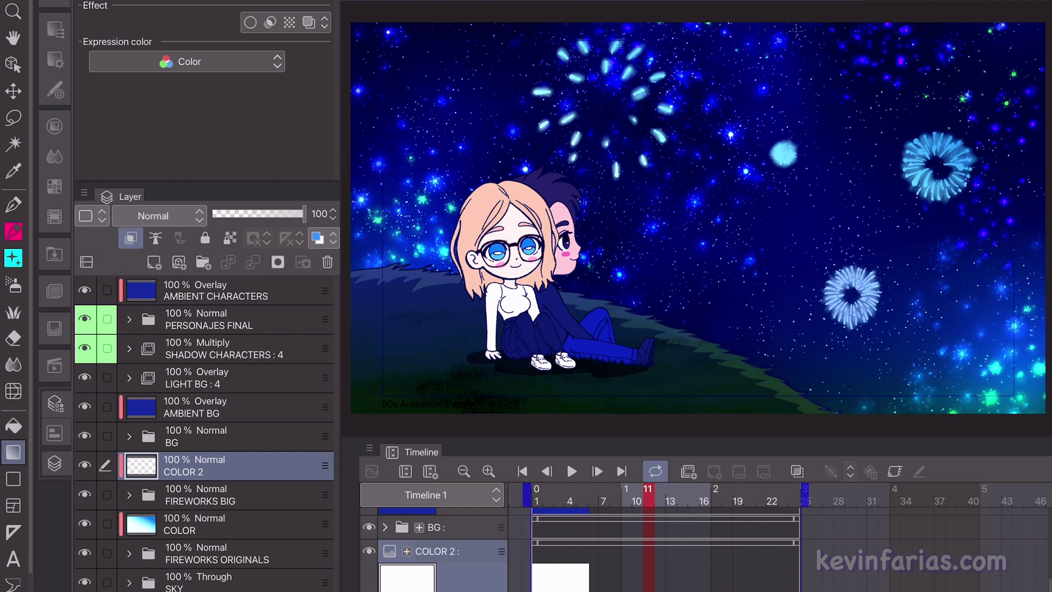
pyautogui.moveTo(789, 33); pyautogui.dragTo(759, 342)
pyautogui.moveTo(716, 280); pyautogui.dragTo(717, 280)
# - At frame 14, move the FIREWORKS BLUE burst inside FIREWORKS BIG up and rightward into the upper-right sky
pyautogui.moveTo(555, 492); pyautogui.dragTo(685, 520)
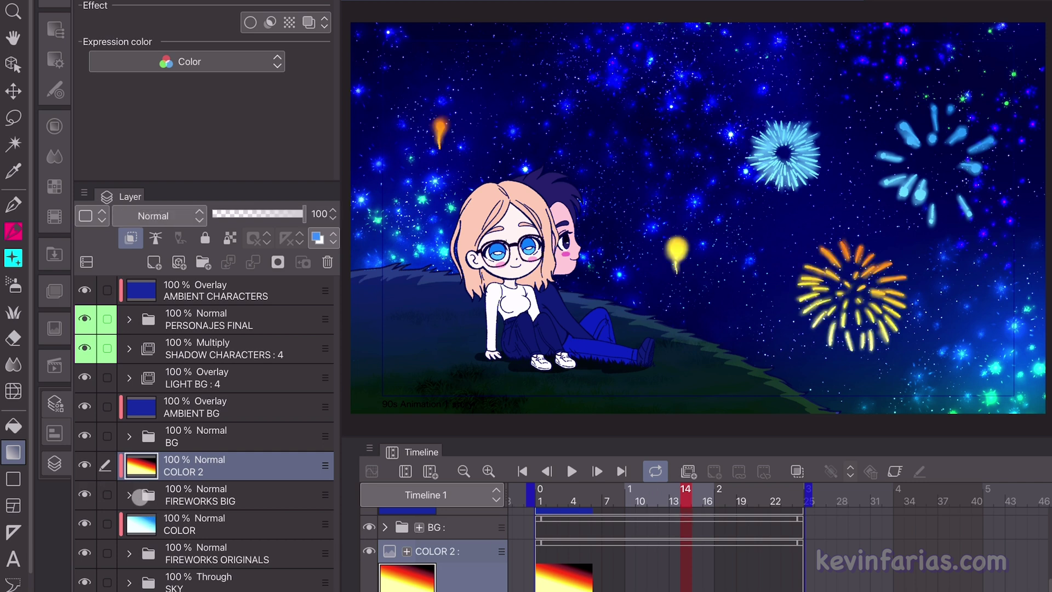
pyautogui.click(130, 495)
pyautogui.click(241, 552)
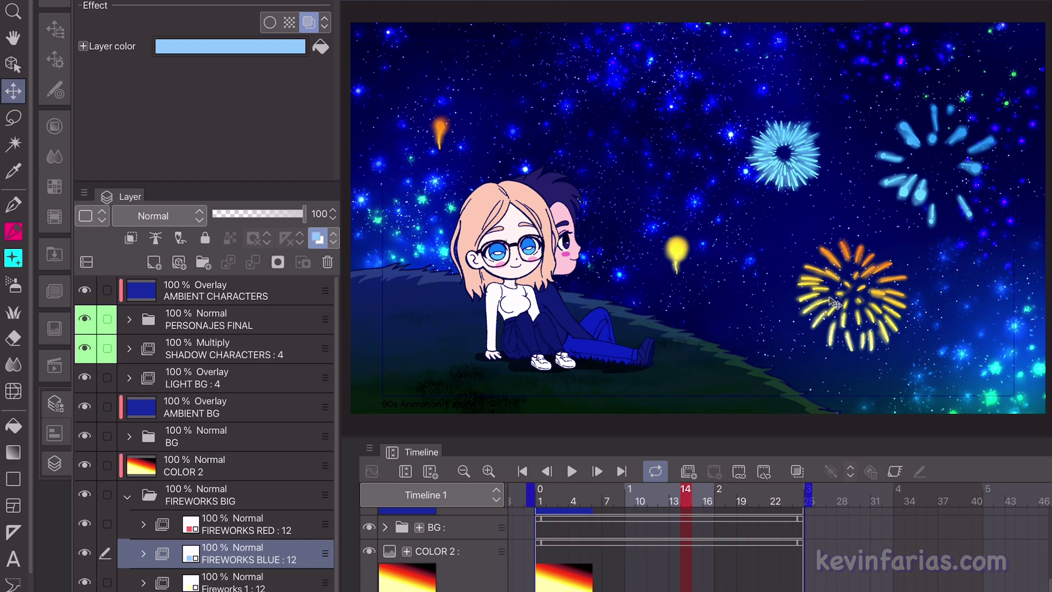
pyautogui.moveTo(833, 302); pyautogui.dragTo(922, 192)
pyautogui.click(128, 497)
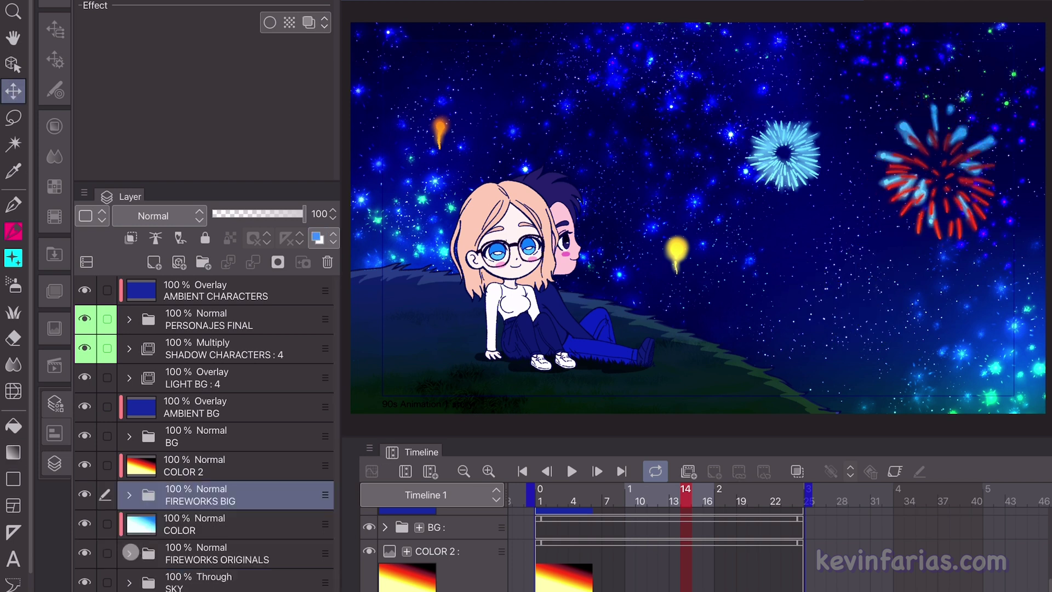
# - Move the FIREWORKS RED burst inside FIREWORKS ORIGINALS down from the upper-right sky to low above the hill's right side
pyautogui.click(130, 552)
pyautogui.scroll(-2, 245, 522)
pyautogui.click(247, 514)
pyautogui.moveTo(922, 194); pyautogui.dragTo(894, 356)
# - Shift the Fireworks 1 clip inside FIREWORKS ORIGINALS to start later in the animation and scrub back through the frames
pyautogui.moveTo(610, 495); pyautogui.dragTo(742, 506)
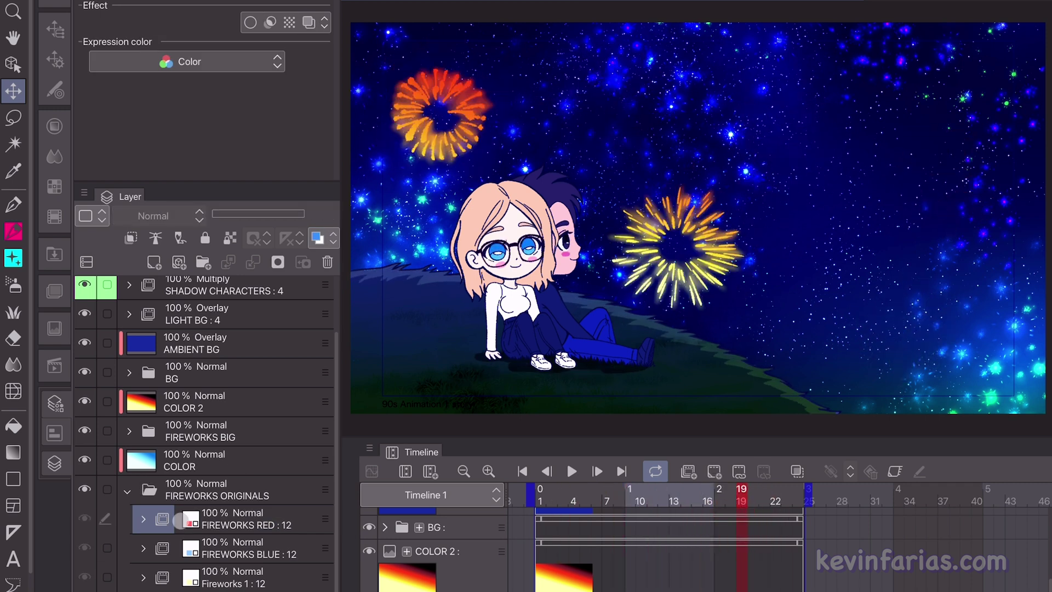
pyautogui.scroll(-3, 724, 569)
pyautogui.click(389, 551)
pyautogui.scroll(-3, 697, 570)
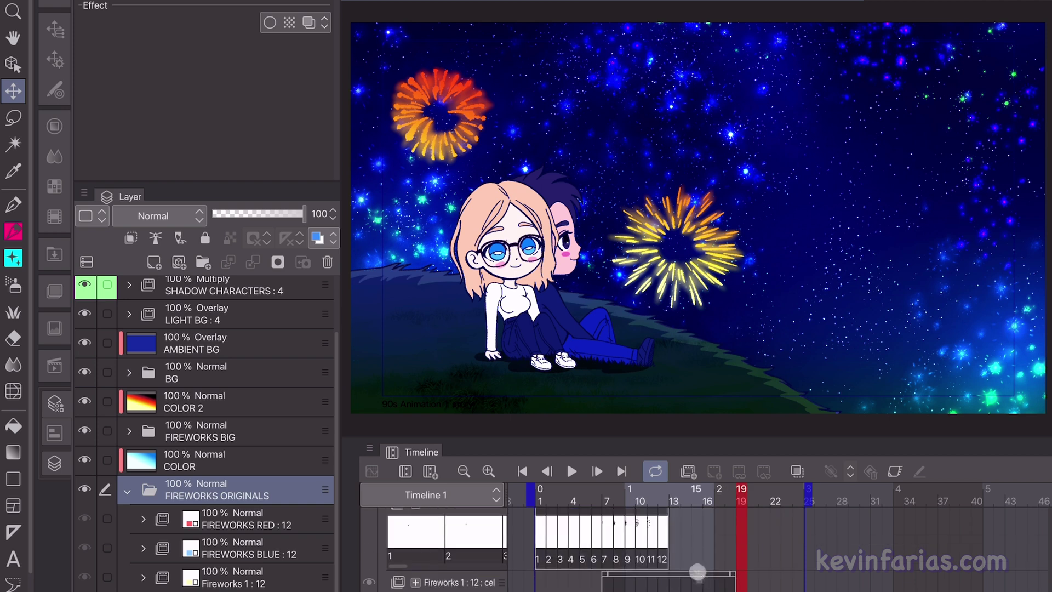
pyautogui.moveTo(699, 571); pyautogui.dragTo(763, 582)
pyautogui.moveTo(731, 499); pyautogui.dragTo(575, 522)
pyautogui.click(255, 533)
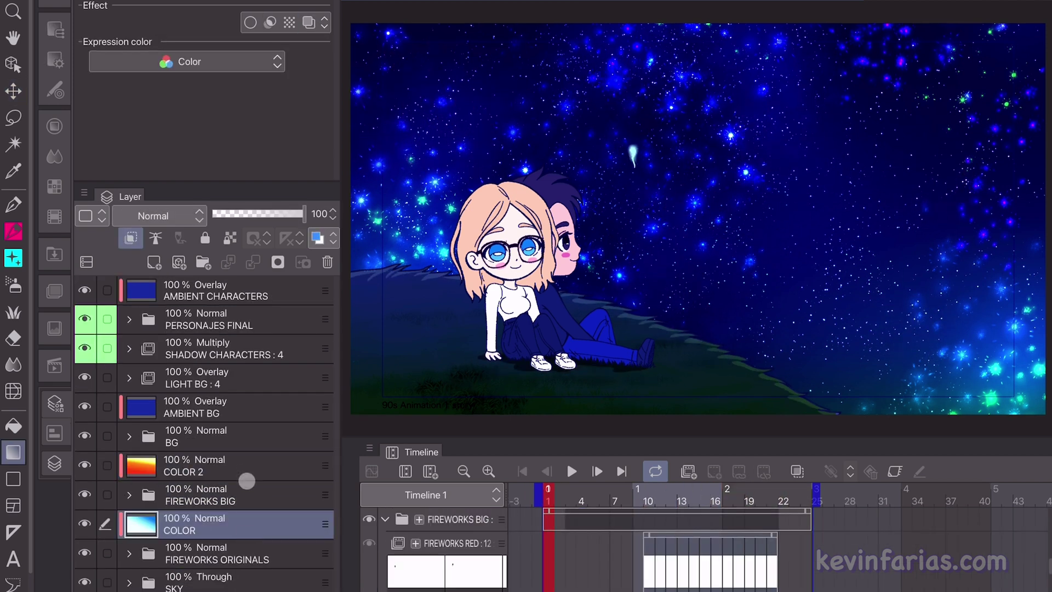
pyautogui.click(247, 473)
pyautogui.click(261, 536)
pyautogui.click(262, 463)
pyautogui.click(227, 291)
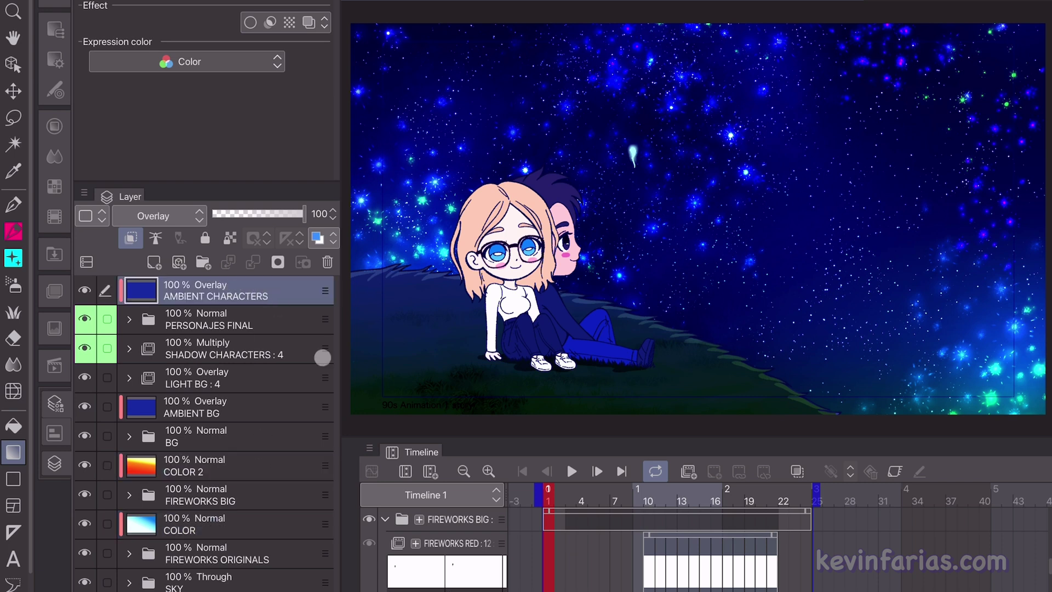
pyautogui.click(230, 495)
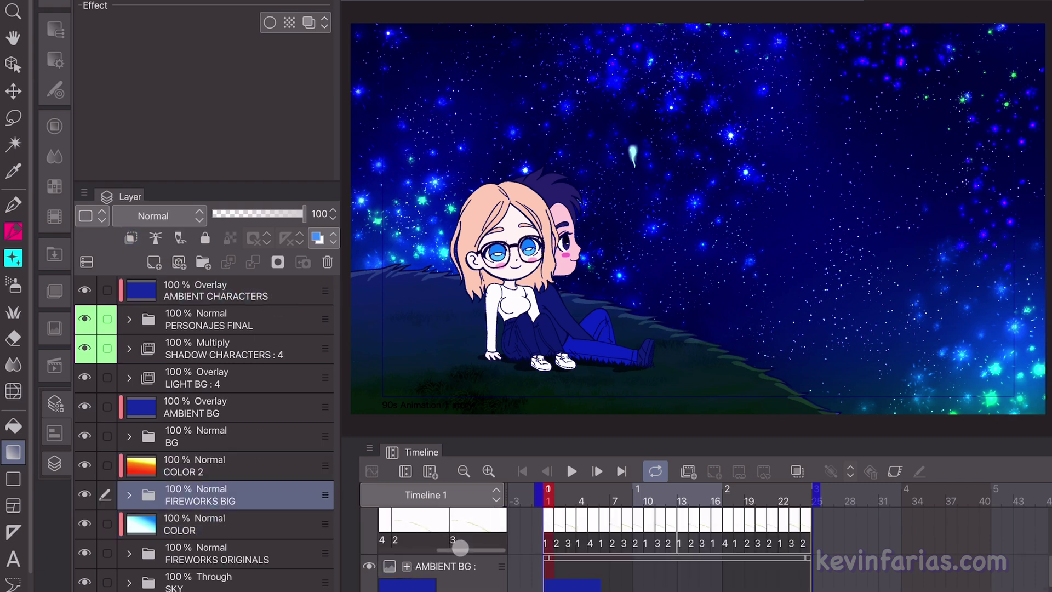
# - Add an animation folder named AMBIENT ANIMATION above AMBIENT CHARACTERS and create a layer folder for cel 1 inside it
pyautogui.scroll(5, 460, 547)
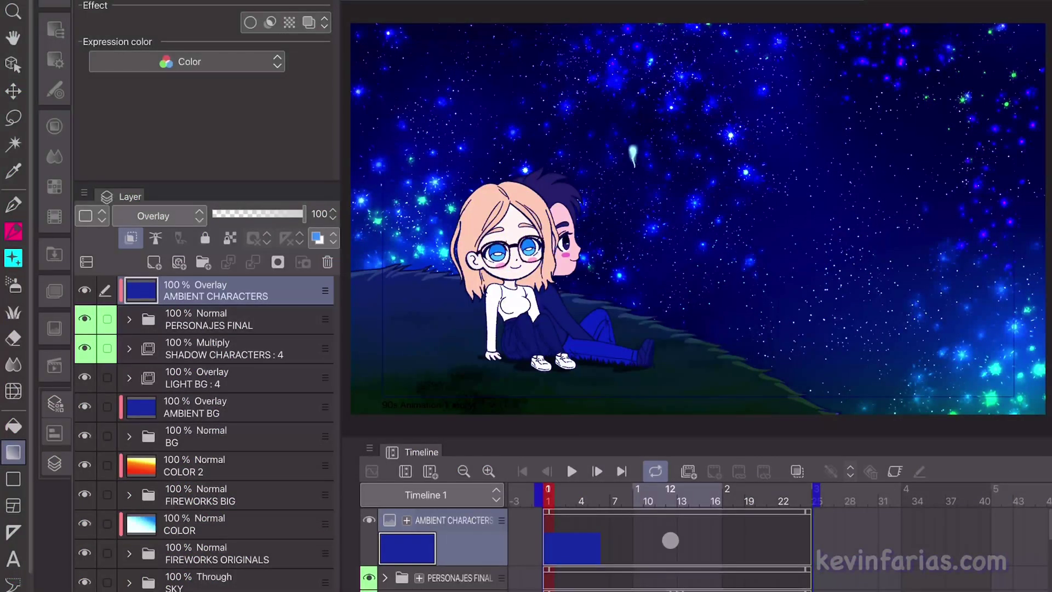
pyautogui.scroll(4, 670, 541)
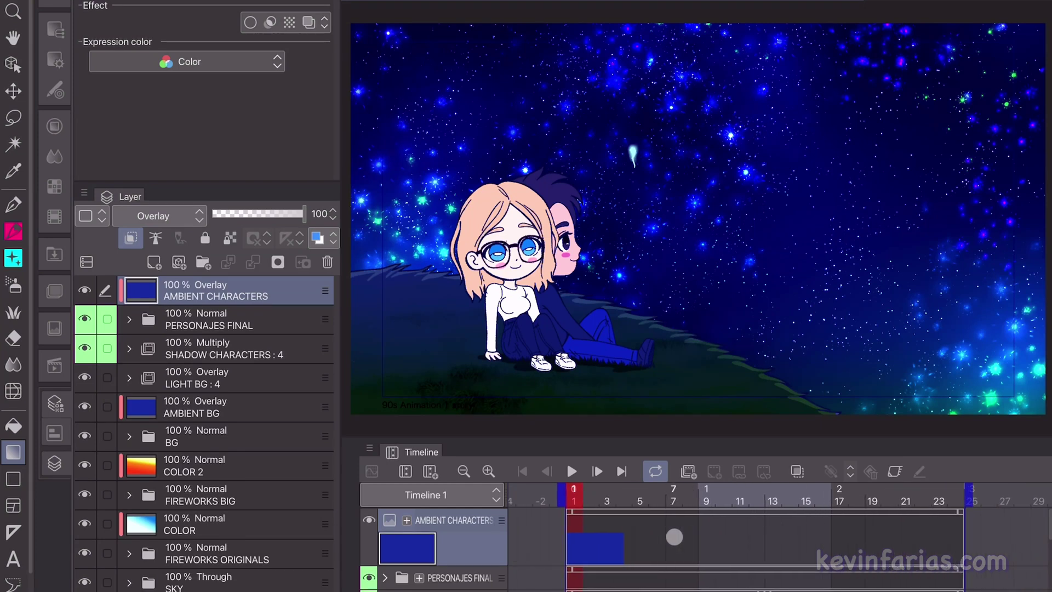
pyautogui.click(691, 472)
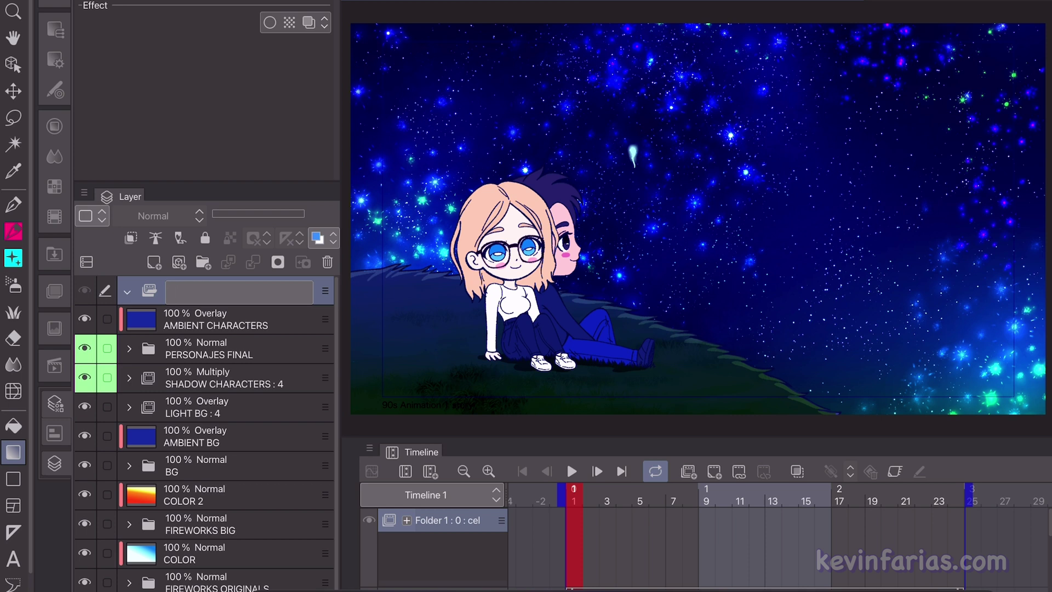
pyautogui.write('AMBIENT ANIMATION')
pyautogui.press('Return')
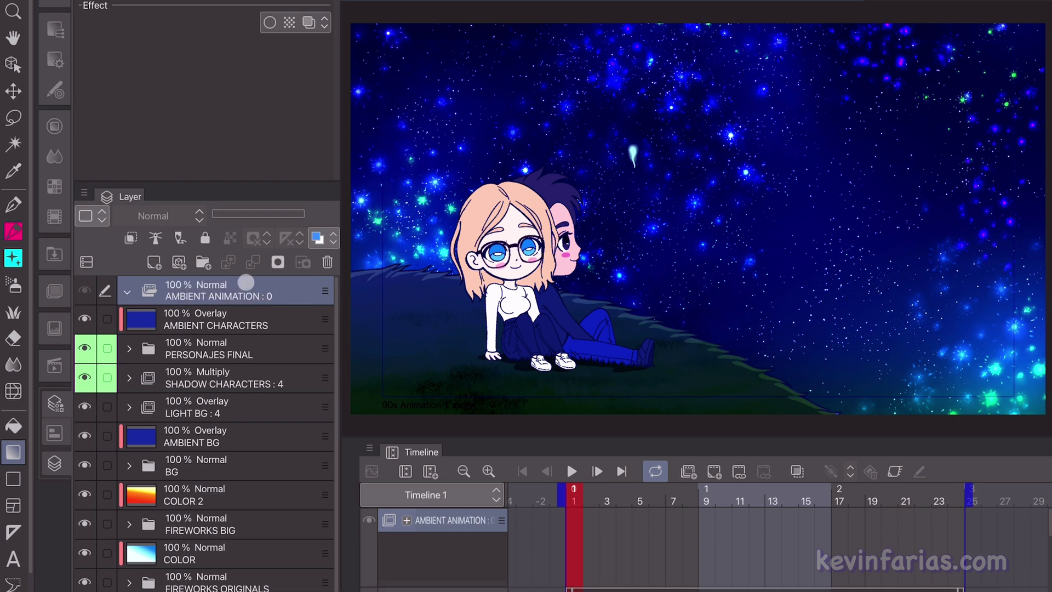
pyautogui.click(204, 264)
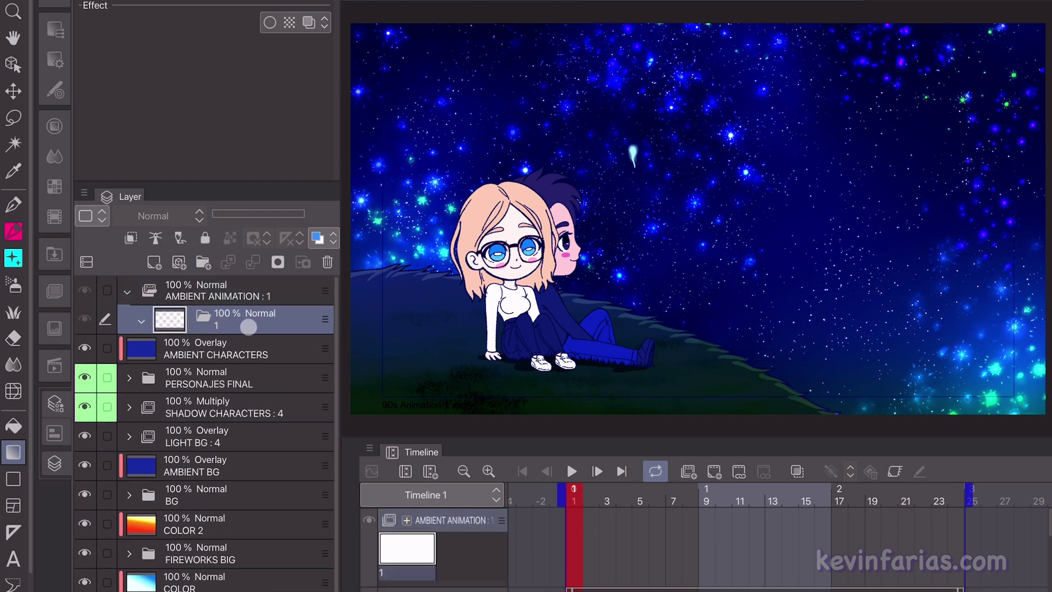
# - Duplicate the COLOR 2 layer, move the copy into folder 1 of AMBIENT ANIMATION and remove its clipping
pyautogui.click(214, 527)
pyautogui.rightClick(250, 523)
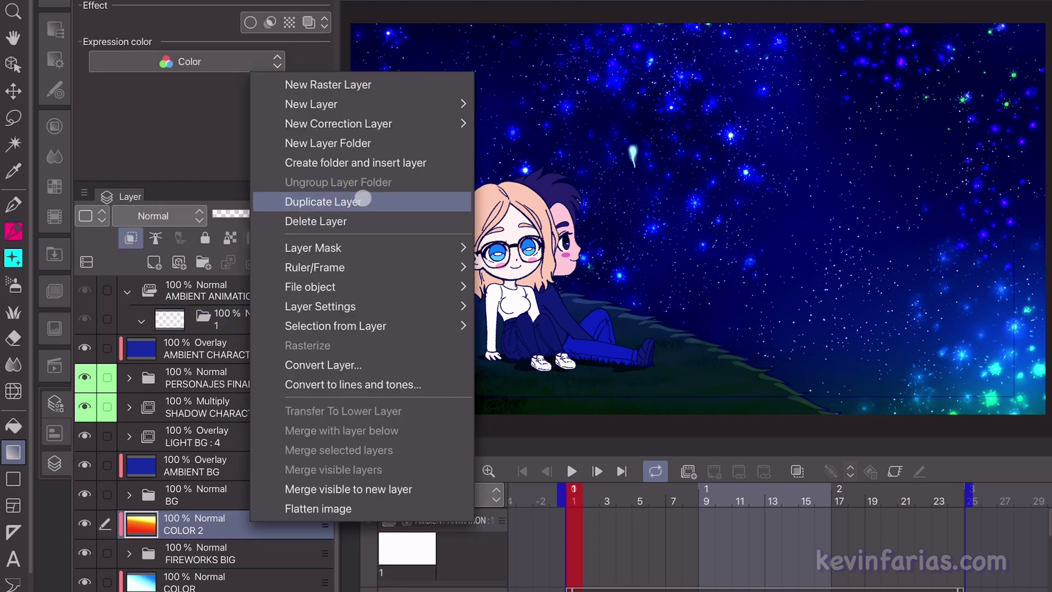
pyautogui.click(395, 201)
pyautogui.moveTo(321, 524); pyautogui.dragTo(244, 343)
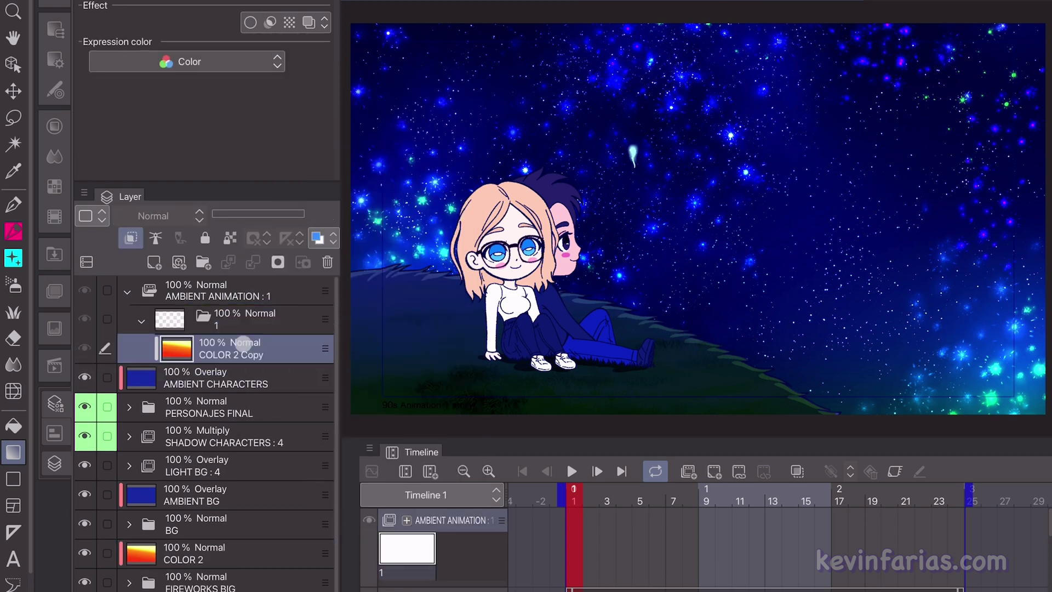
pyautogui.click(133, 240)
# - Duplicate the COLOR layer, place the unclipped copy above COLOR 2 Copy in folder 1 of AMBIENT ANIMATION
pyautogui.rightClick(263, 588)
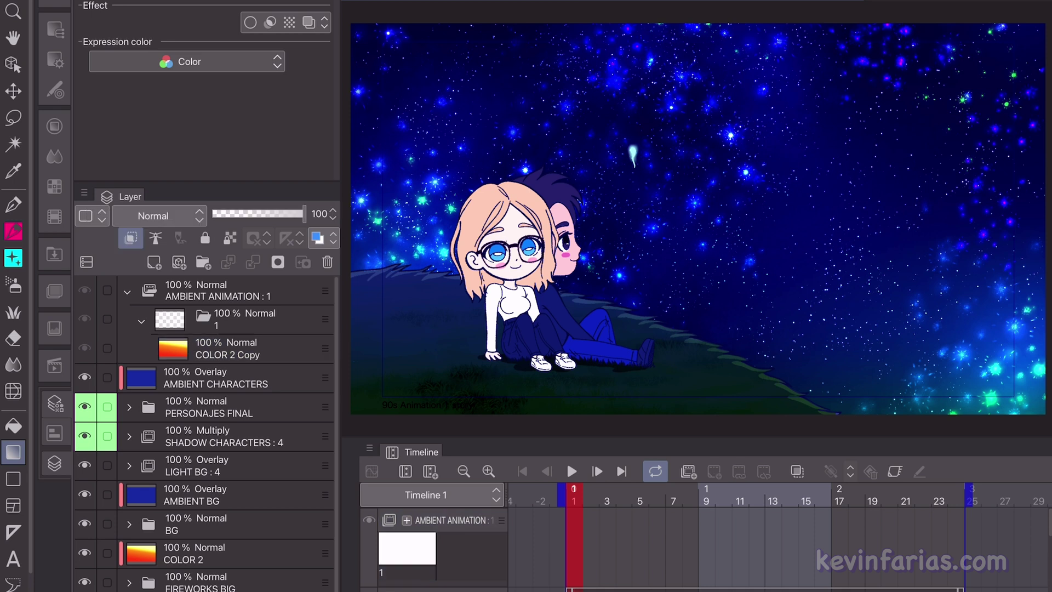
pyautogui.click(375, 285)
pyautogui.moveTo(321, 581); pyautogui.dragTo(271, 351)
pyautogui.click(132, 239)
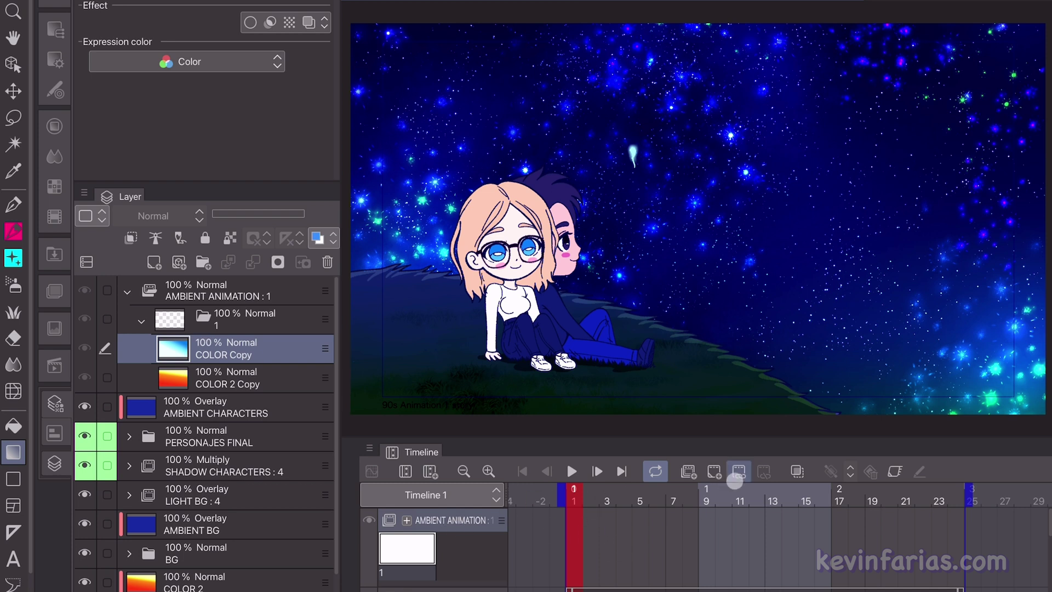
# - Assign cel 1 to frame 1 of AMBIENT ANIMATION and set the animation folder's blending mode to Overlay
pyautogui.click(738, 471)
pyautogui.click(591, 232)
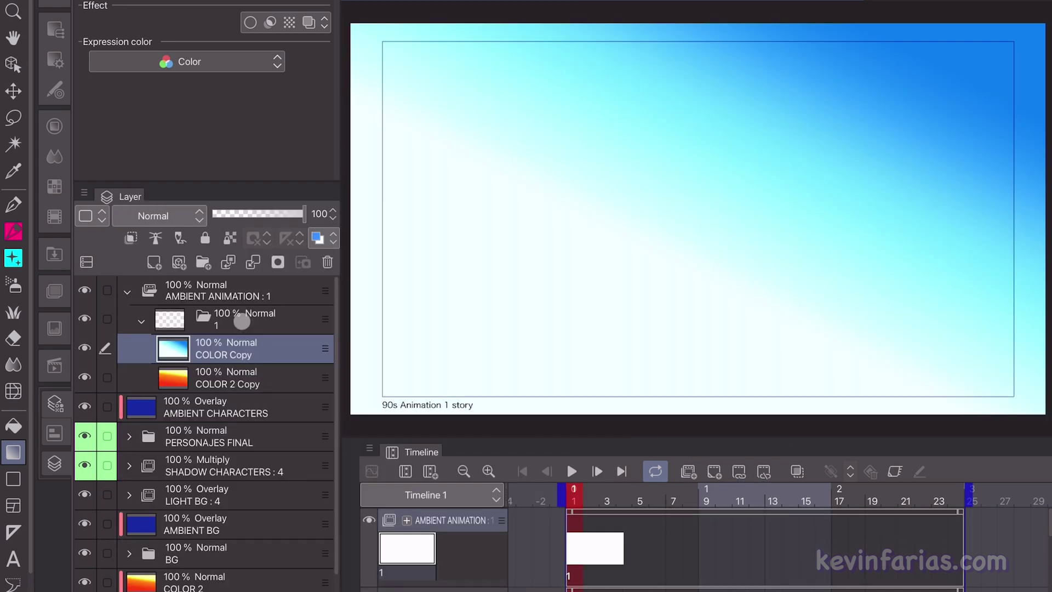
pyautogui.click(261, 317)
pyautogui.click(229, 293)
pyautogui.click(188, 217)
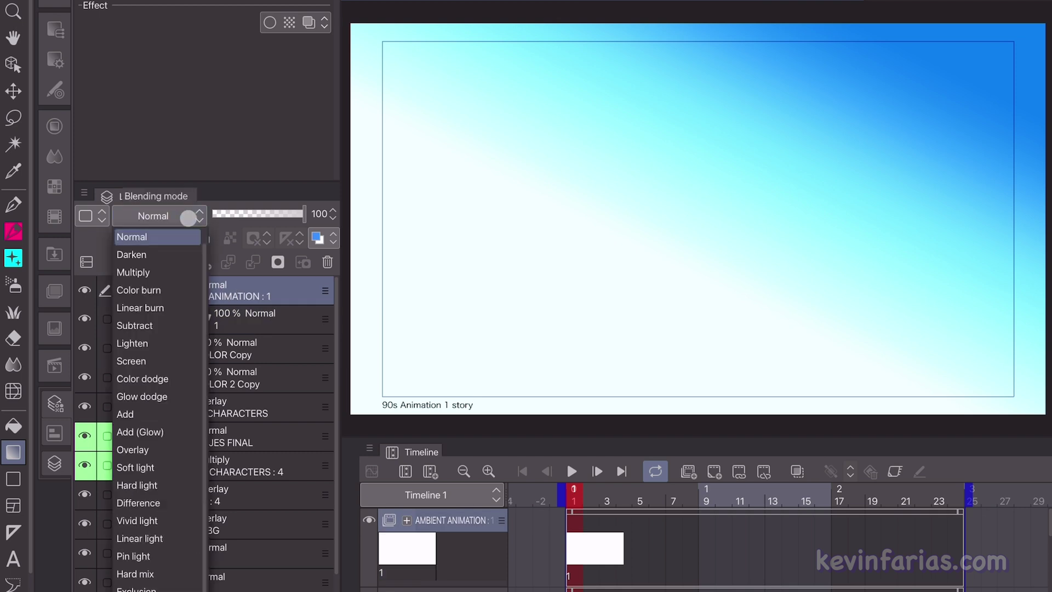
pyautogui.click(183, 450)
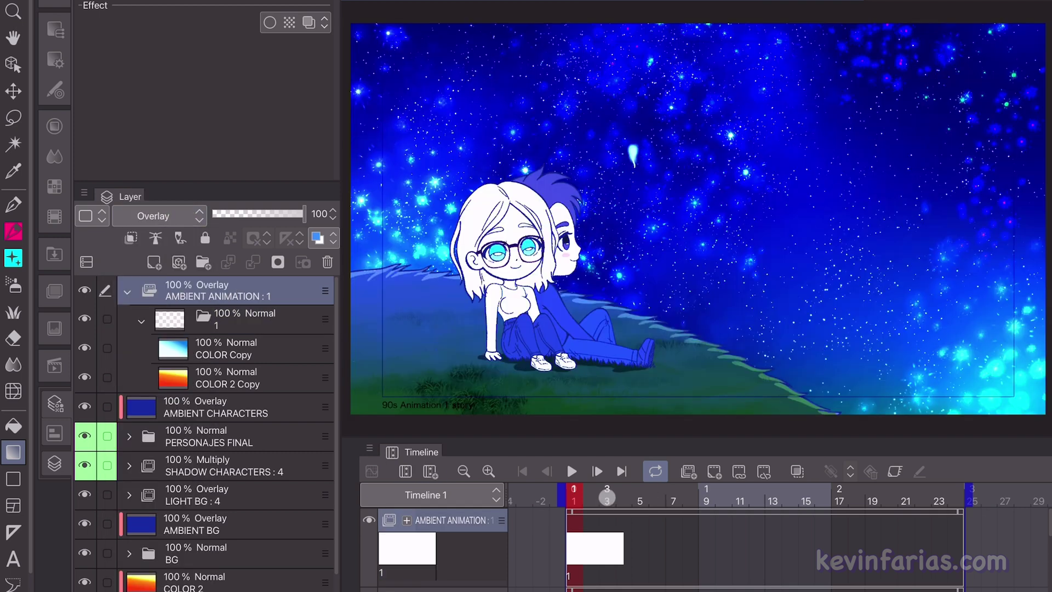
# - Toggle COLOR Copy in cel 1 to compare the blue and orange lighting, leaving COLOR Copy hidden
pyautogui.click(86, 346)
pyautogui.click(91, 344)
pyautogui.click(92, 344)
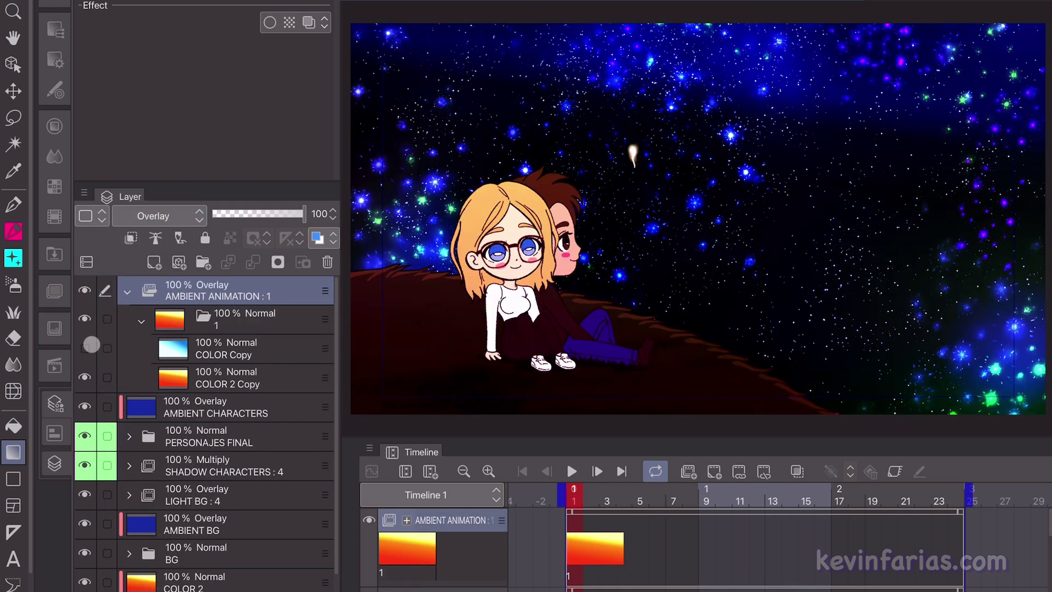
pyautogui.click(91, 344)
pyautogui.click(92, 344)
pyautogui.click(92, 344)
pyautogui.click(92, 344)
# - Duplicate cel folder 1 of AMBIENT ANIMATION as cel 2 and show COLOR Copy in the duplicate
pyautogui.click(141, 321)
pyautogui.click(256, 320)
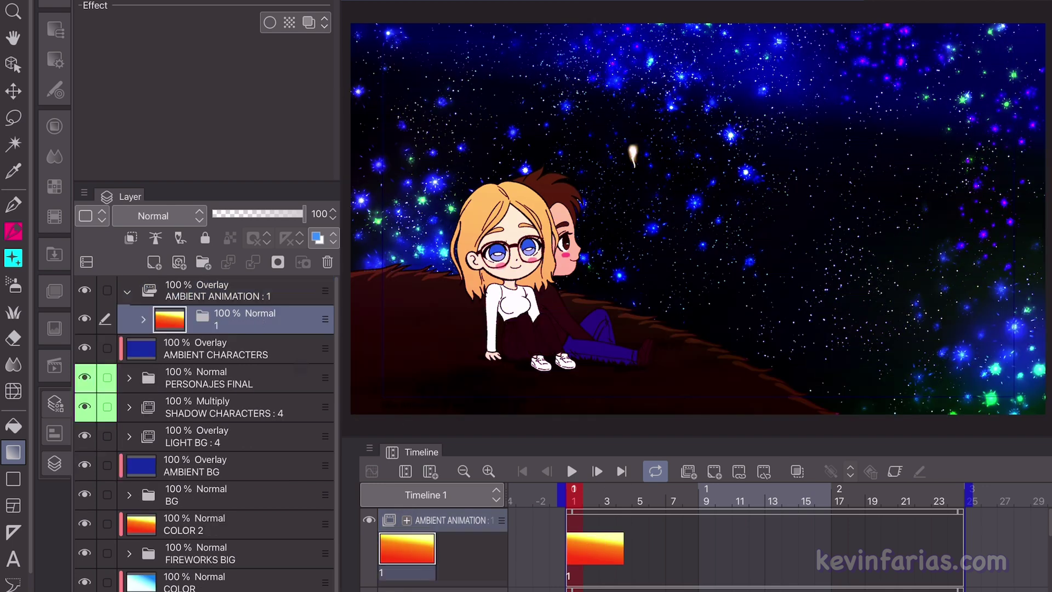
pyautogui.rightClick(257, 322)
pyautogui.click(412, 331)
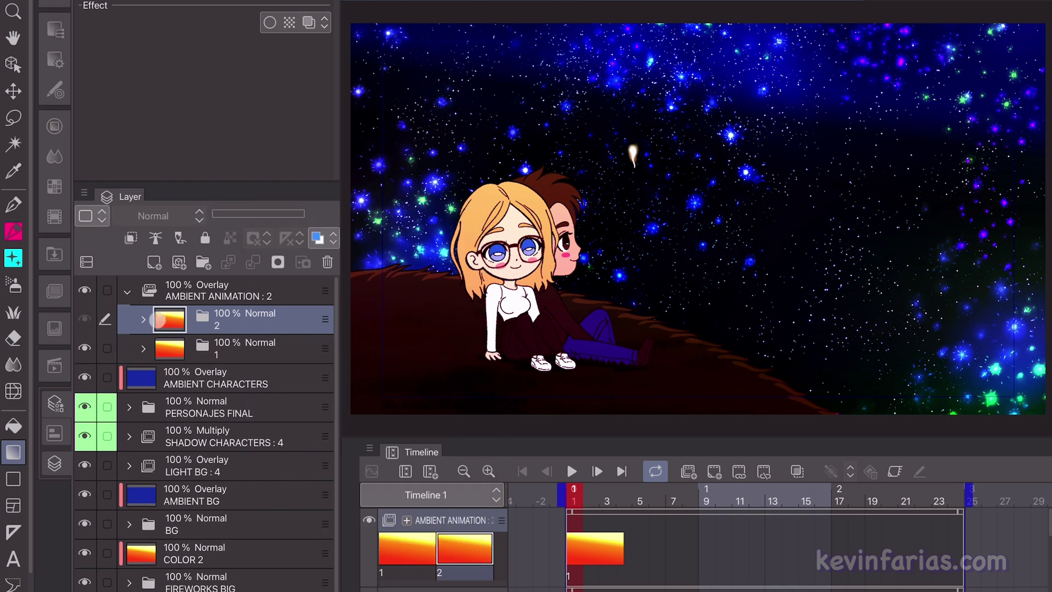
pyautogui.click(142, 321)
pyautogui.click(141, 408)
pyautogui.click(87, 347)
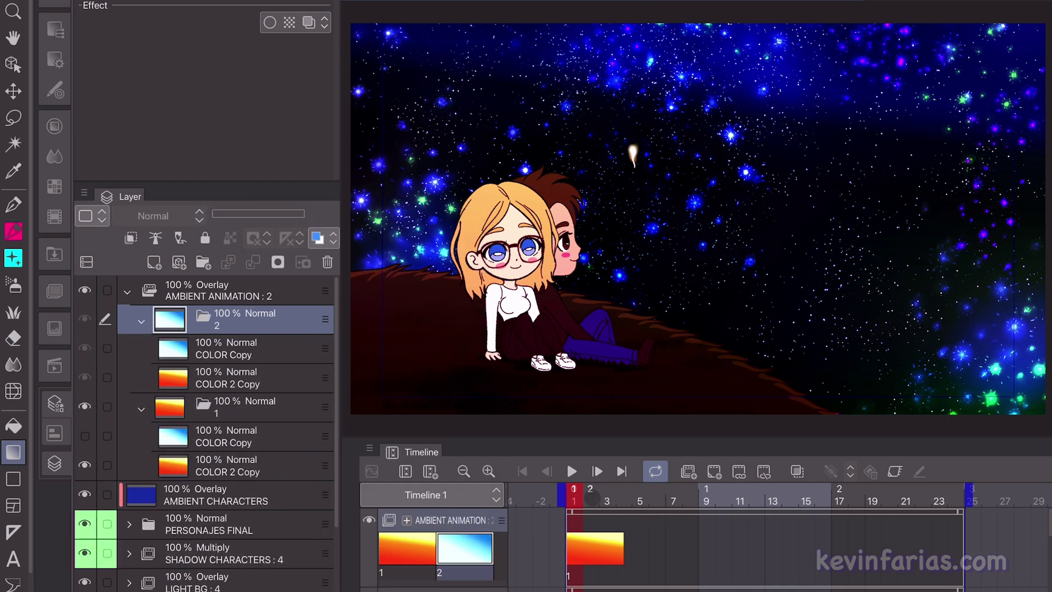
# - Assign cel 2 of AMBIENT ANIMATION to frame 2
pyautogui.click(591, 499)
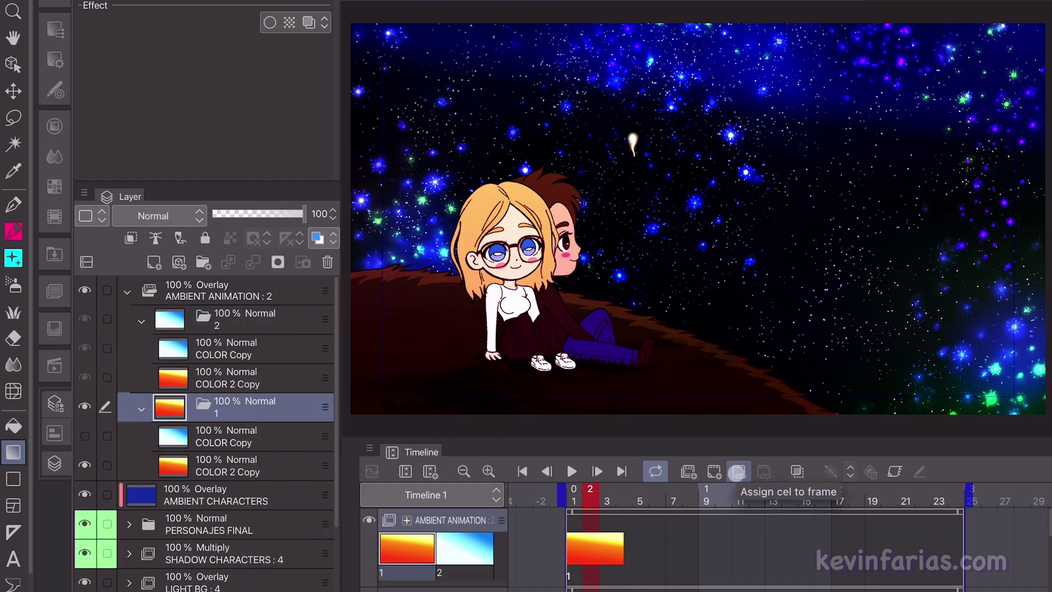
pyautogui.click(737, 471)
pyautogui.click(459, 248)
pyautogui.click(568, 233)
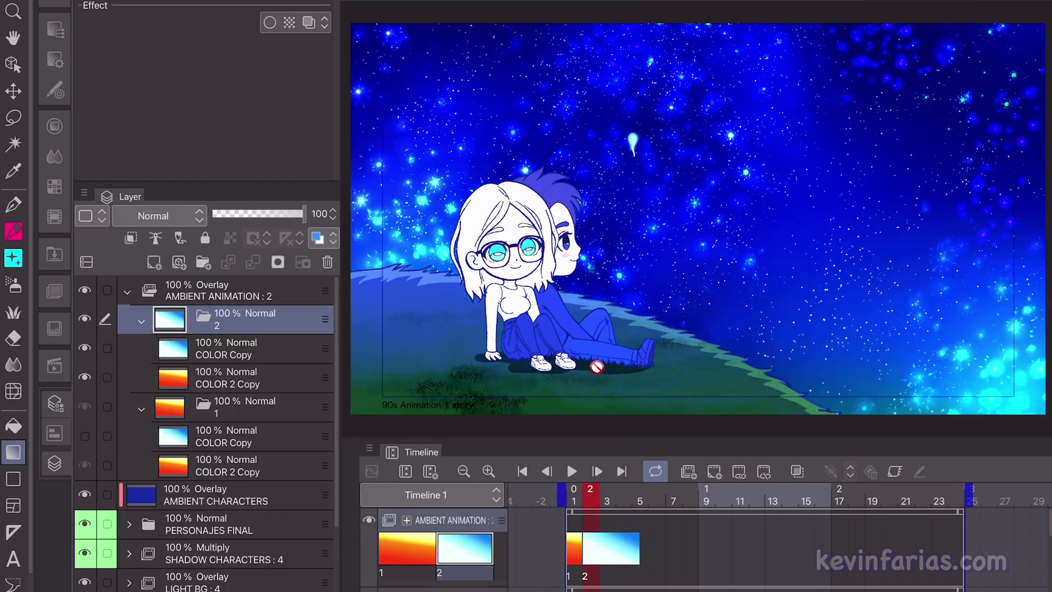
# - Move cel 2 of AMBIENT ANIMATION to frame 7 on the timeline and assign cel 1 to frame 11
pyautogui.moveTo(584, 490); pyautogui.dragTo(662, 504)
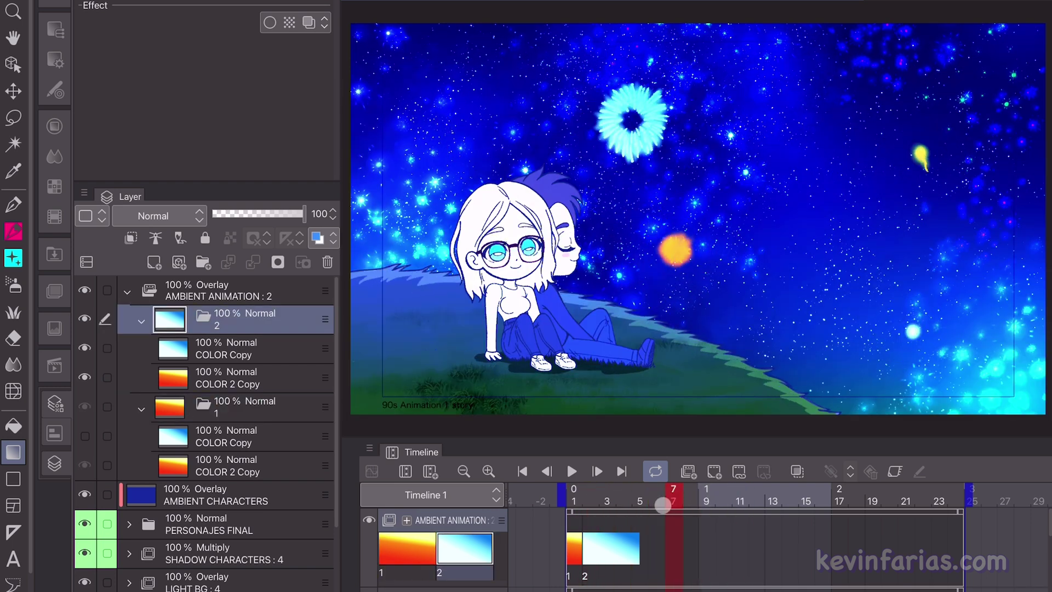
pyautogui.moveTo(595, 532); pyautogui.dragTo(669, 536)
pyautogui.moveTo(609, 497); pyautogui.dragTo(872, 499)
pyautogui.click(739, 471)
pyautogui.click(340, 231)
pyautogui.click(572, 240)
# - Assign cel 2 of AMBIENT ANIMATION to frame 19 and preview the remaining frames up to 24
pyautogui.click(738, 472)
pyautogui.click(479, 242)
pyautogui.click(565, 232)
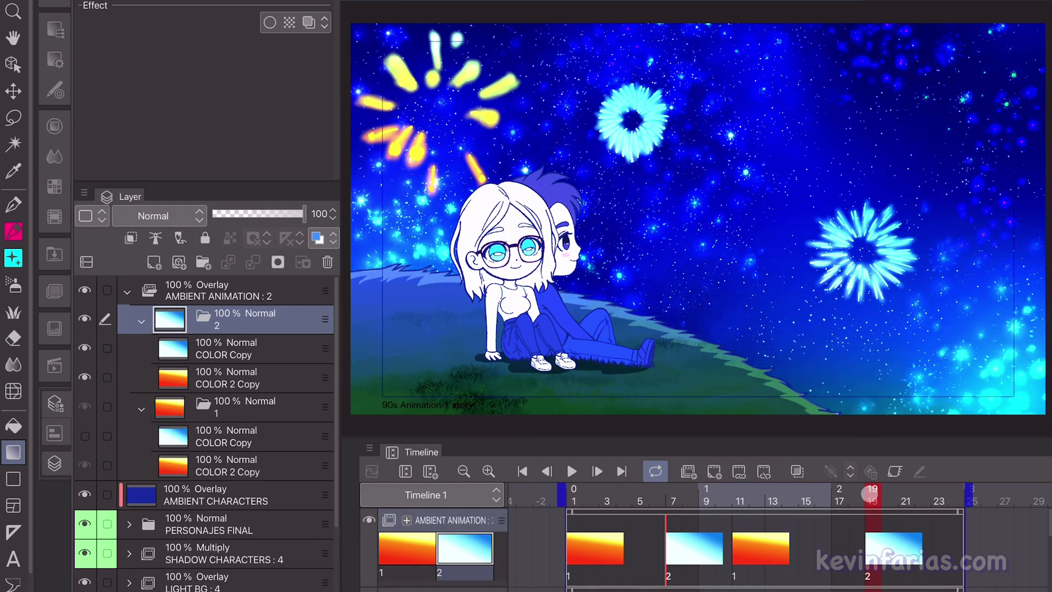
pyautogui.click(711, 499)
pyautogui.moveTo(711, 500); pyautogui.dragTo(958, 517)
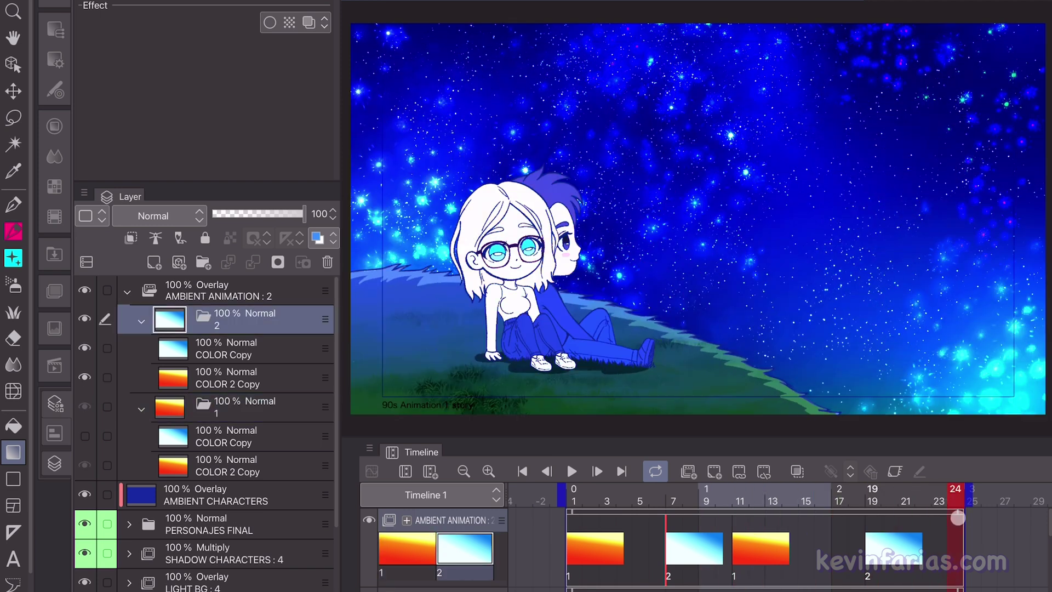
# - Collapse the two cel folders in AMBIENT ANIMATION and duplicate both cel 1 and cel 2
pyautogui.click(145, 408)
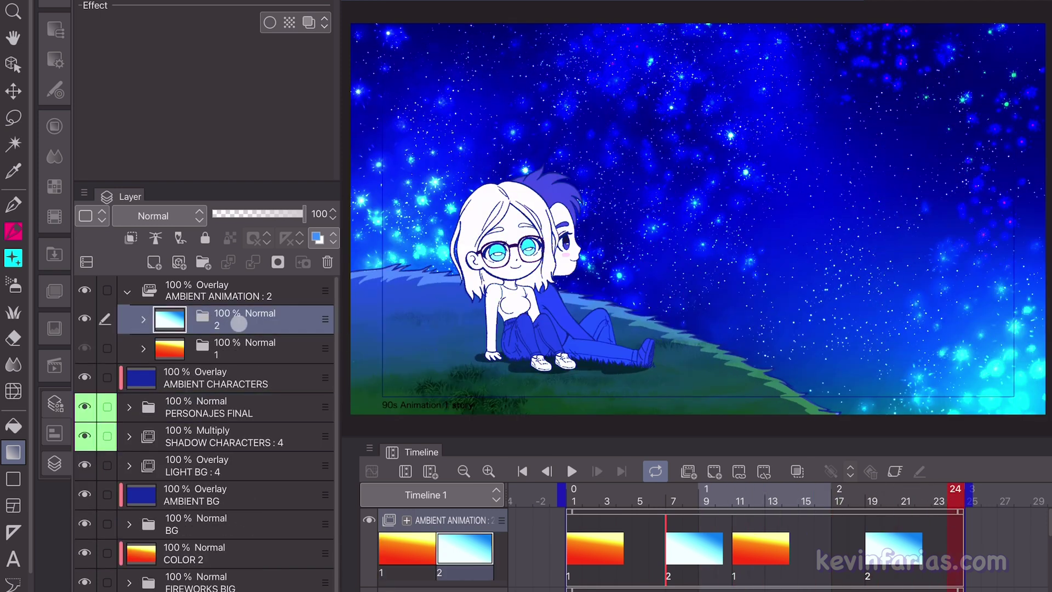
pyautogui.click(142, 322)
pyautogui.click(281, 345)
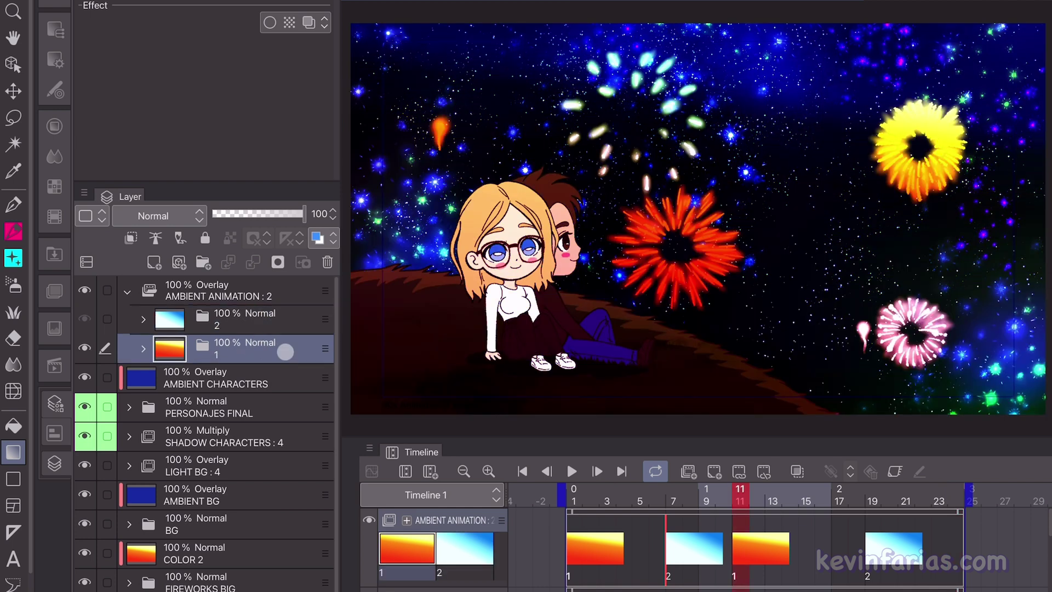
pyautogui.rightClick(281, 345)
pyautogui.click(390, 333)
pyautogui.rightClick(242, 320)
pyautogui.click(352, 331)
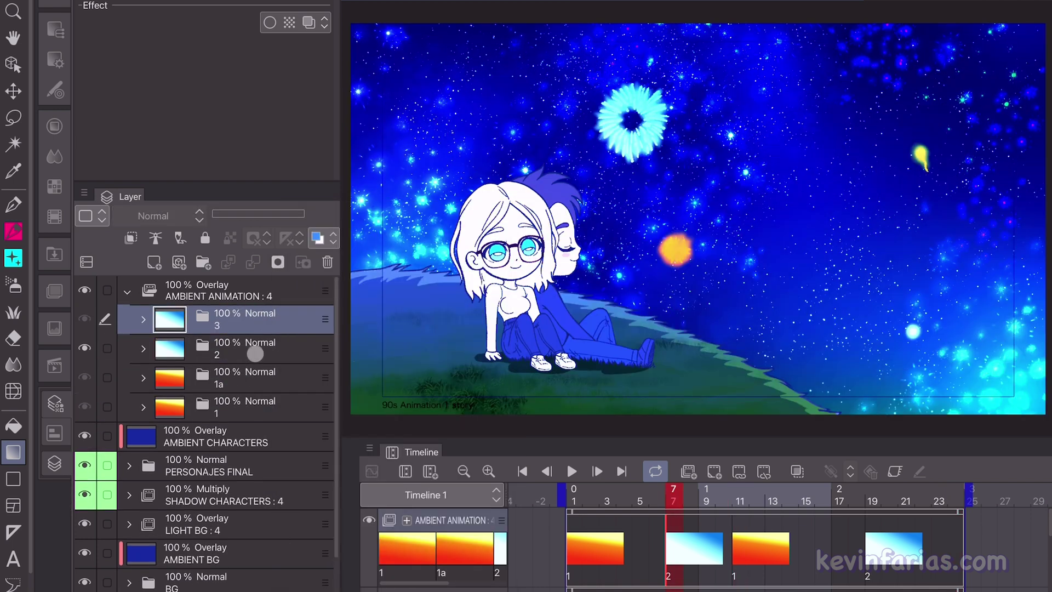
# - Assign cel 1a of AMBIENT ANIMATION to frame 2
pyautogui.click(252, 406)
pyautogui.click(592, 520)
pyautogui.click(713, 471)
pyautogui.click(314, 249)
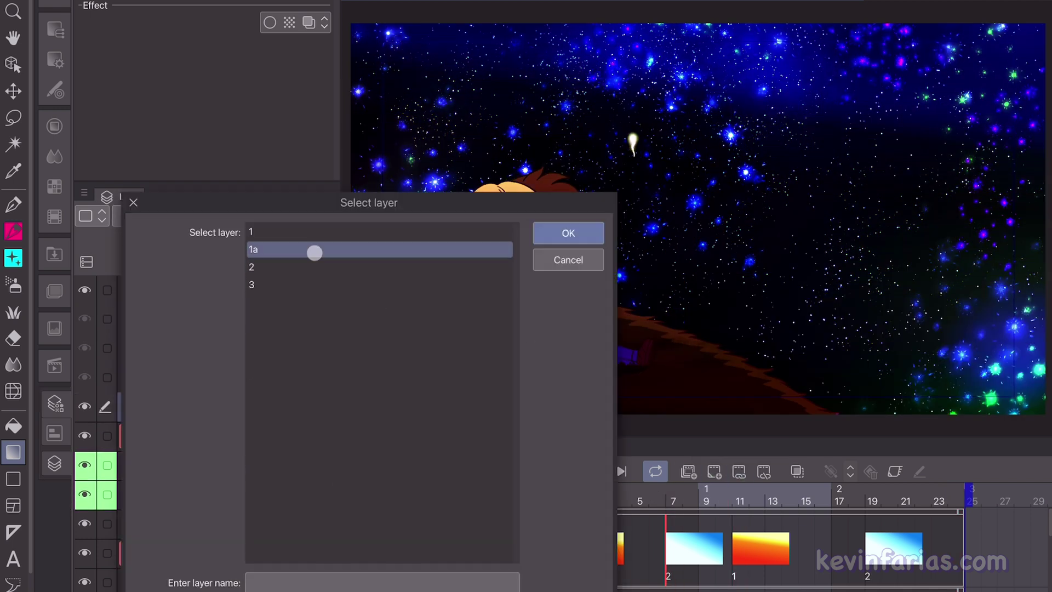
pyautogui.click(568, 232)
# - Rename the copy of cel 2 as 2a and set cel 1a's opacity to 50%
pyautogui.doubleClick(225, 321)
pyautogui.click(247, 377)
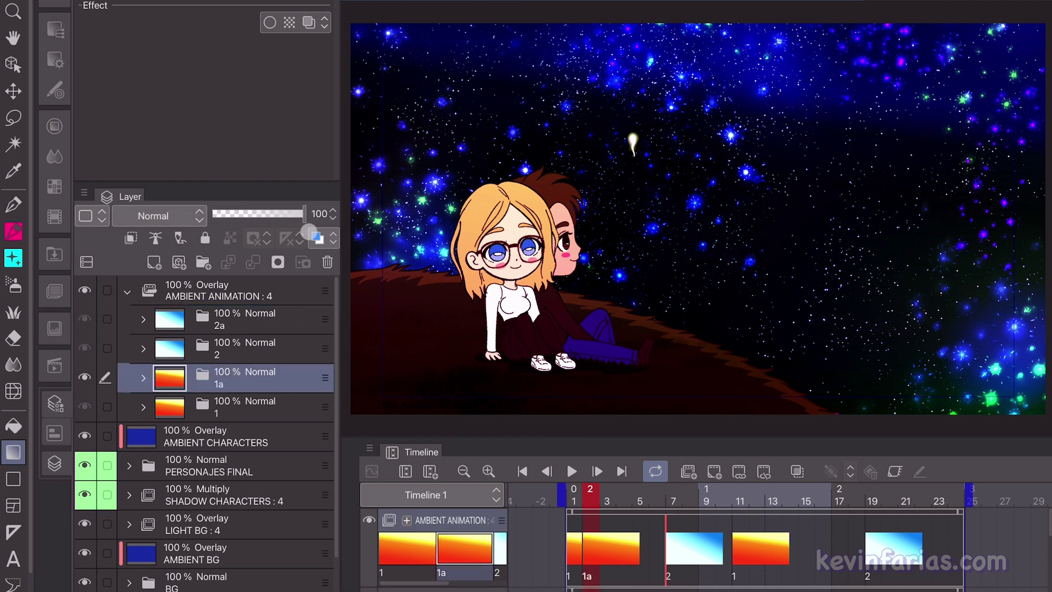
pyautogui.moveTo(303, 214); pyautogui.dragTo(263, 214)
pyautogui.click(321, 216)
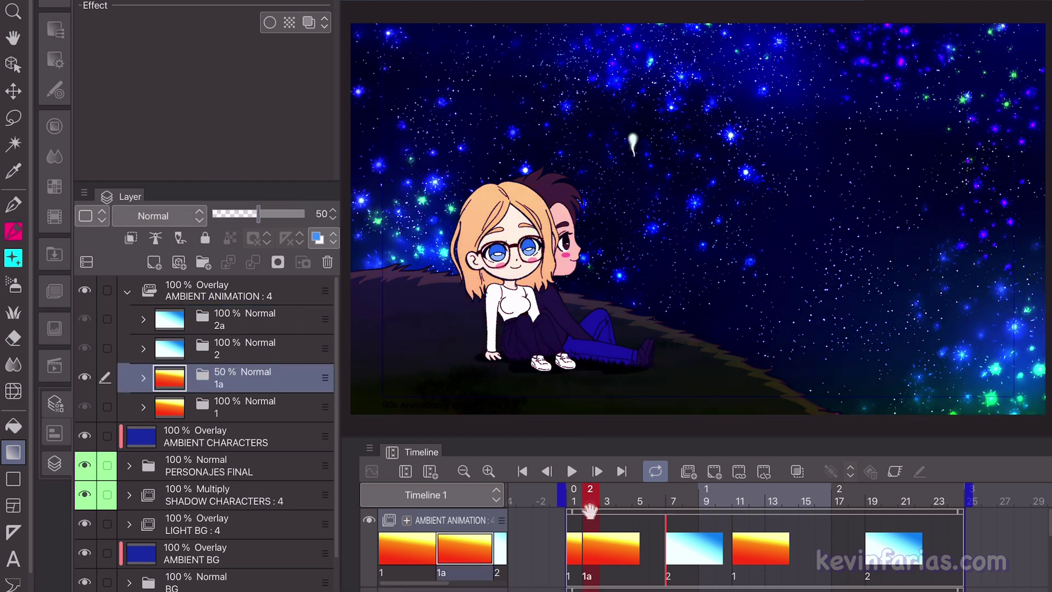
# - Assign cel 1 of AMBIENT ANIMATION to frame 3 and cel 1a to frame 4
pyautogui.moveTo(589, 509); pyautogui.dragTo(612, 504)
pyautogui.click(738, 476)
pyautogui.click(738, 471)
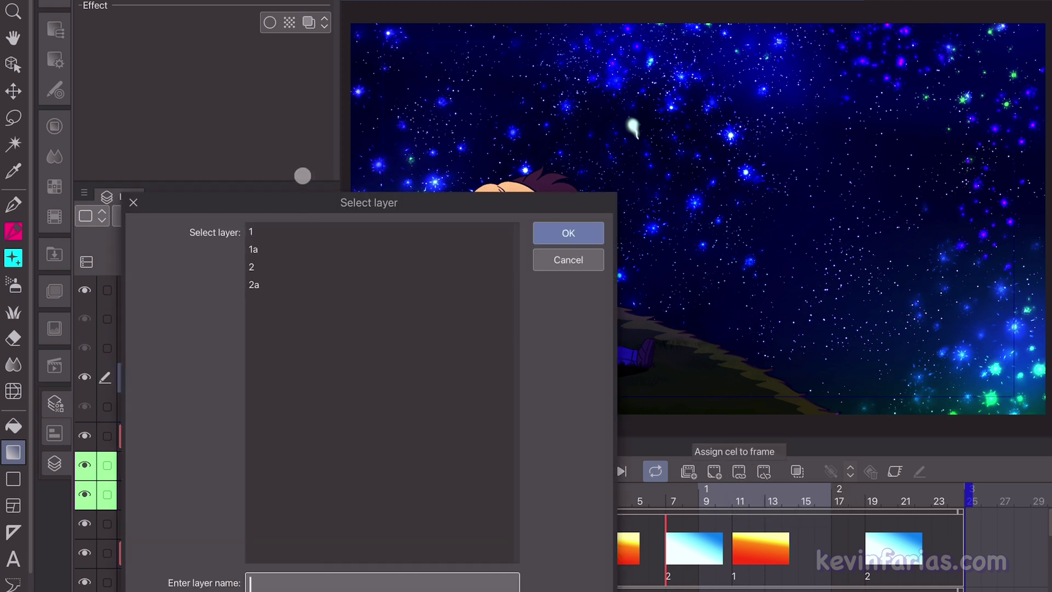
pyautogui.click(329, 232)
pyautogui.click(568, 232)
pyautogui.click(742, 471)
pyautogui.click(286, 250)
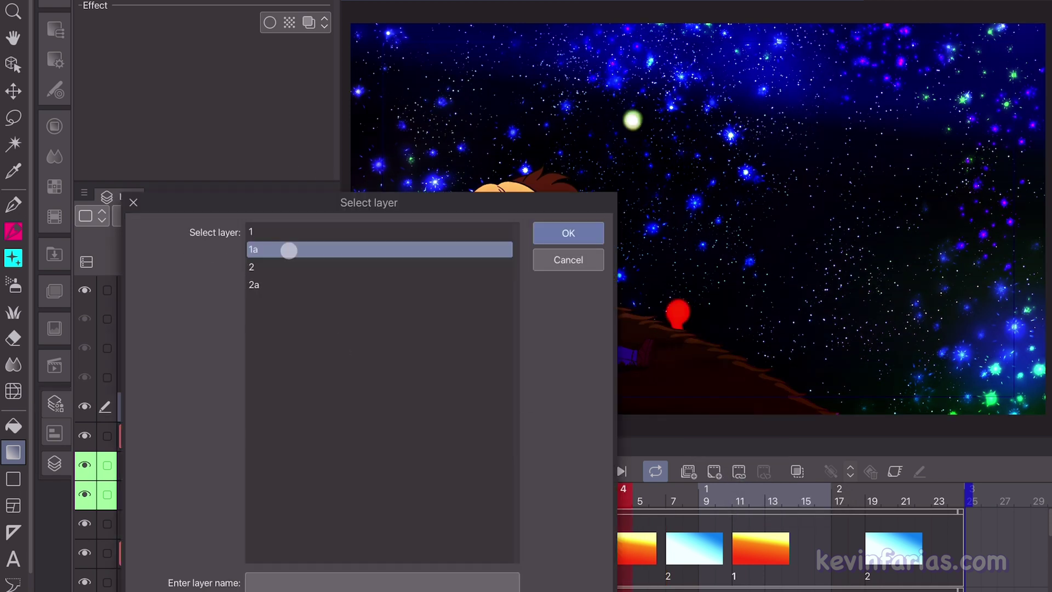
pyautogui.click(569, 232)
# - Assign cel 2a of AMBIENT ANIMATION to frame 5 and set its opacity to 50%
pyautogui.click(738, 472)
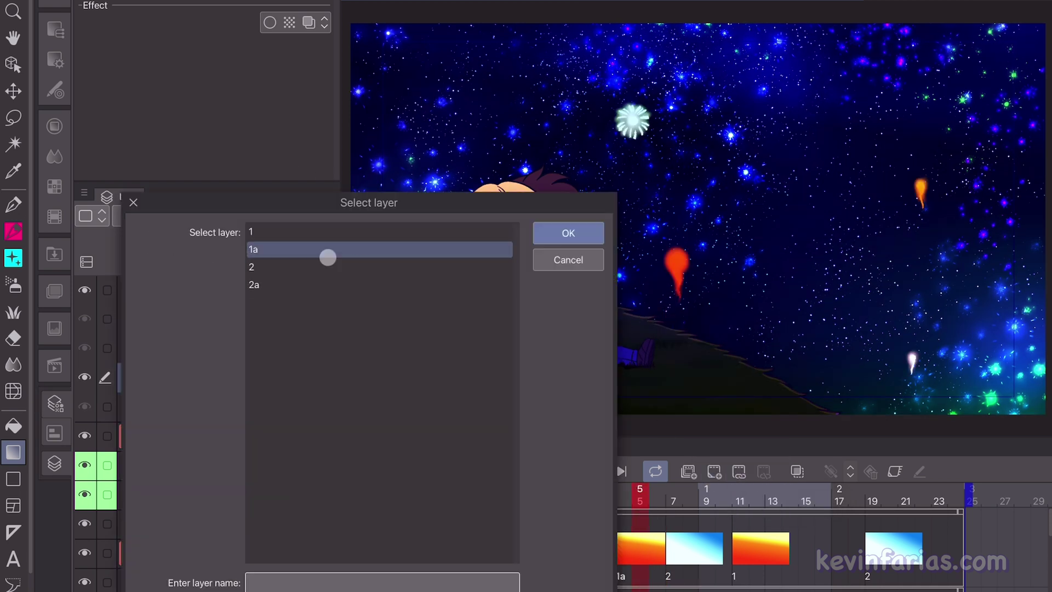
pyautogui.click(326, 265)
pyautogui.click(568, 232)
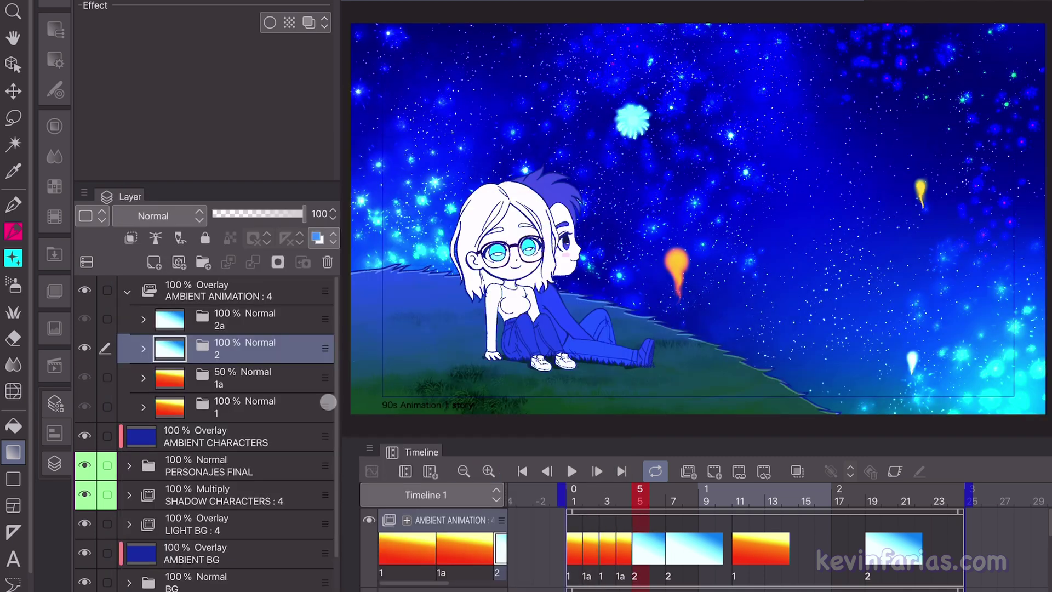
pyautogui.click(738, 471)
pyautogui.click(286, 284)
pyautogui.click(569, 232)
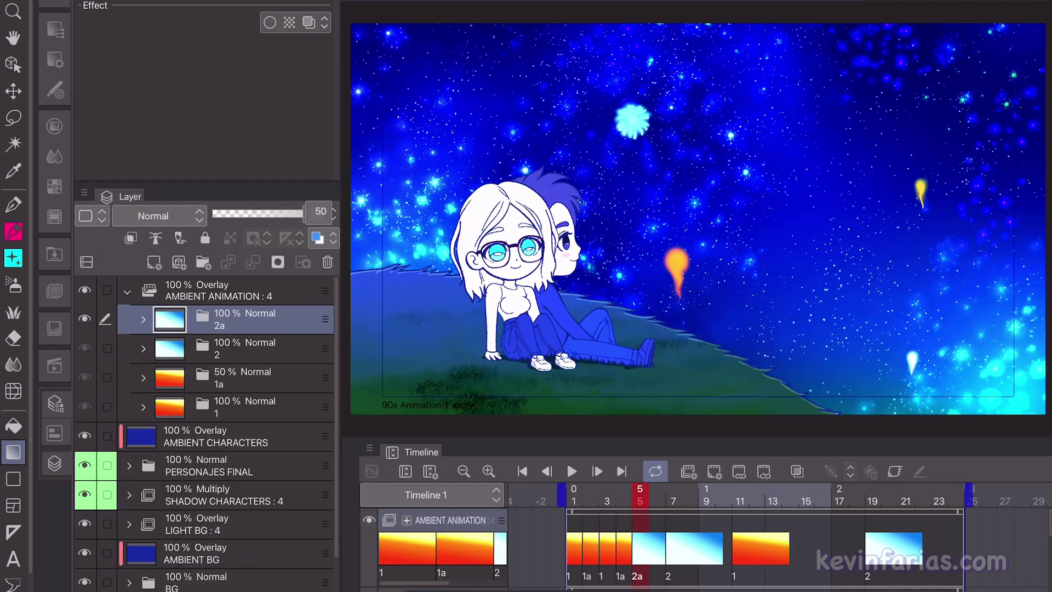
# - Assign cel 1a of AMBIENT ANIMATION to frame 6 and cel 2a to frame 8
pyautogui.moveTo(639, 502); pyautogui.dragTo(690, 507)
pyautogui.click(738, 471)
pyautogui.click(268, 248)
pyautogui.click(569, 232)
pyautogui.click(738, 471)
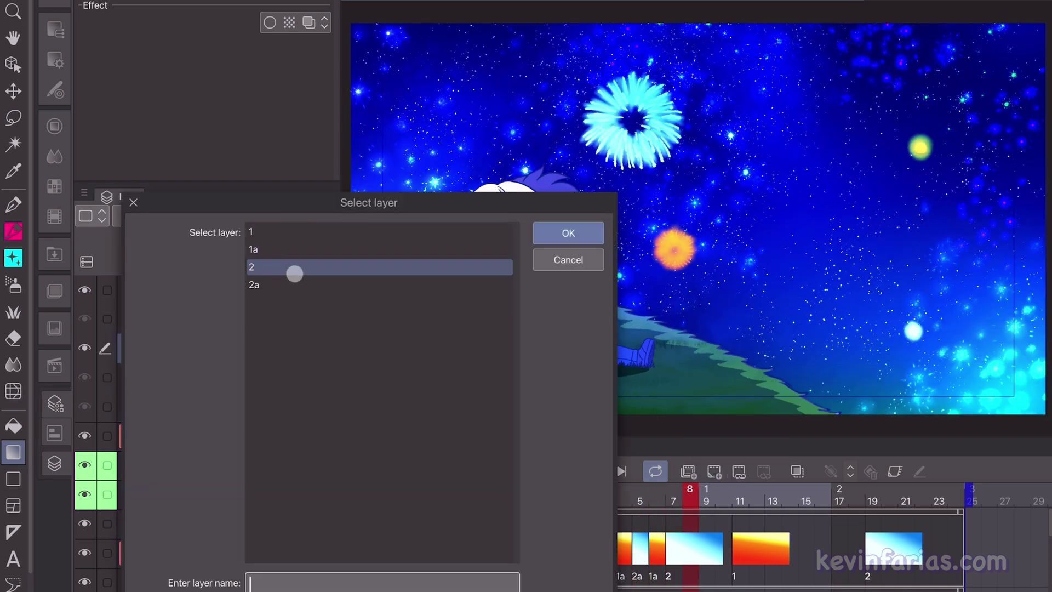
pyautogui.click(254, 285)
pyautogui.click(568, 232)
# - Assign cel 2 of AMBIENT ANIMATION to frame 9 and cel 1a to frame 10
pyautogui.click(711, 503)
pyautogui.click(738, 471)
pyautogui.click(289, 267)
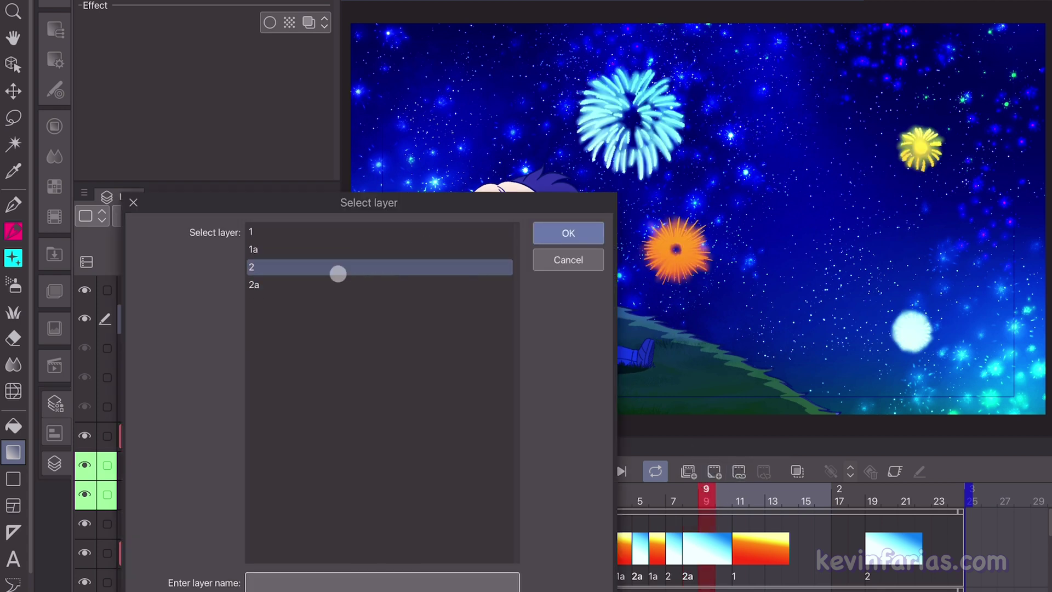
pyautogui.click(568, 233)
pyautogui.click(723, 503)
pyautogui.click(738, 471)
pyautogui.click(289, 267)
pyautogui.click(254, 249)
pyautogui.click(568, 233)
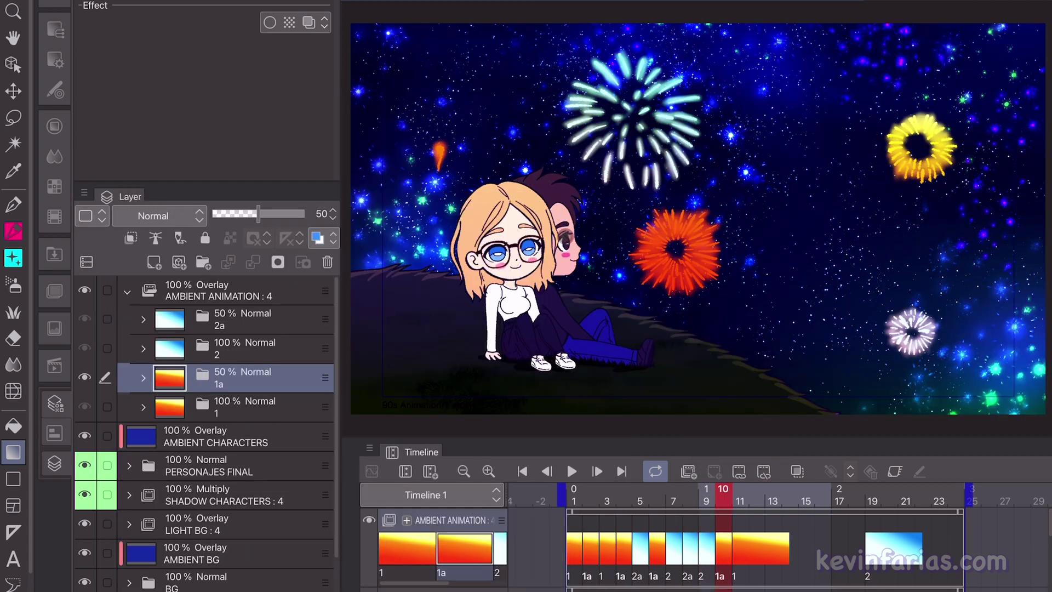
# - Change frame 3 of AMBIENT ANIMATION to cel 2a and assign cel 1a to frame 12
pyautogui.moveTo(704, 500); pyautogui.dragTo(759, 511)
pyautogui.click(739, 471)
pyautogui.click(289, 284)
pyautogui.click(569, 233)
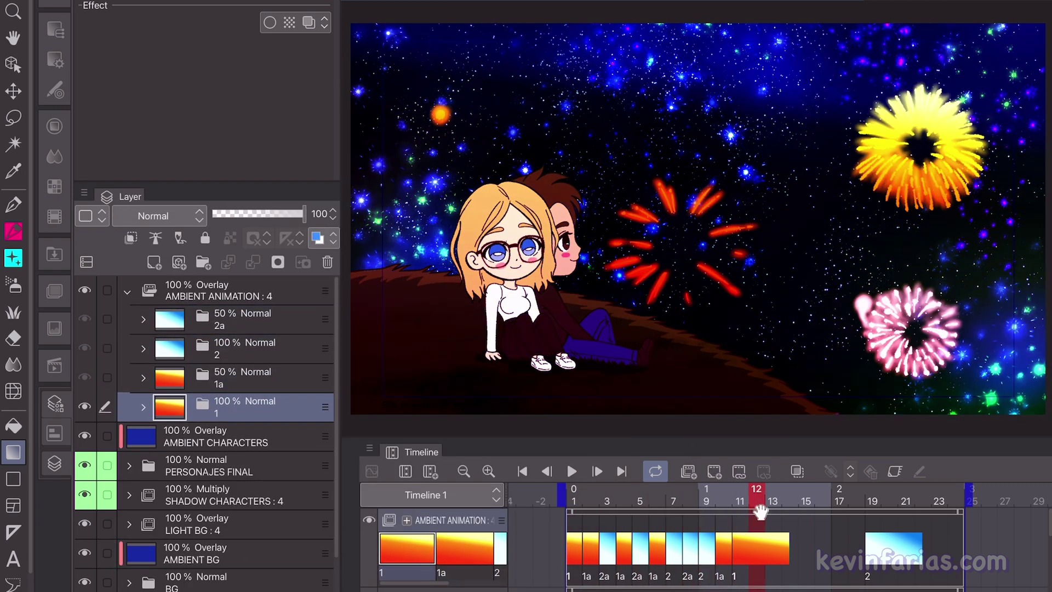
pyautogui.click(738, 471)
pyautogui.click(276, 250)
pyautogui.click(568, 233)
# - Assign cel 2 of AMBIENT ANIMATION to frame 13 and cel 2a to frame 14
pyautogui.click(772, 501)
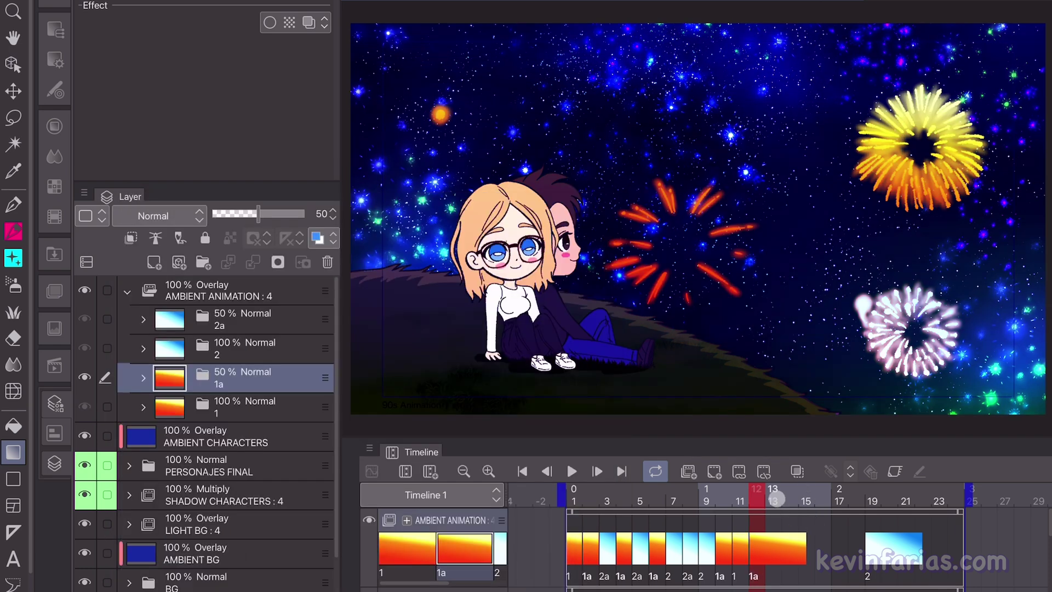
pyautogui.click(715, 471)
pyautogui.click(317, 268)
pyautogui.click(568, 233)
pyautogui.click(789, 501)
pyautogui.click(715, 472)
pyautogui.click(340, 286)
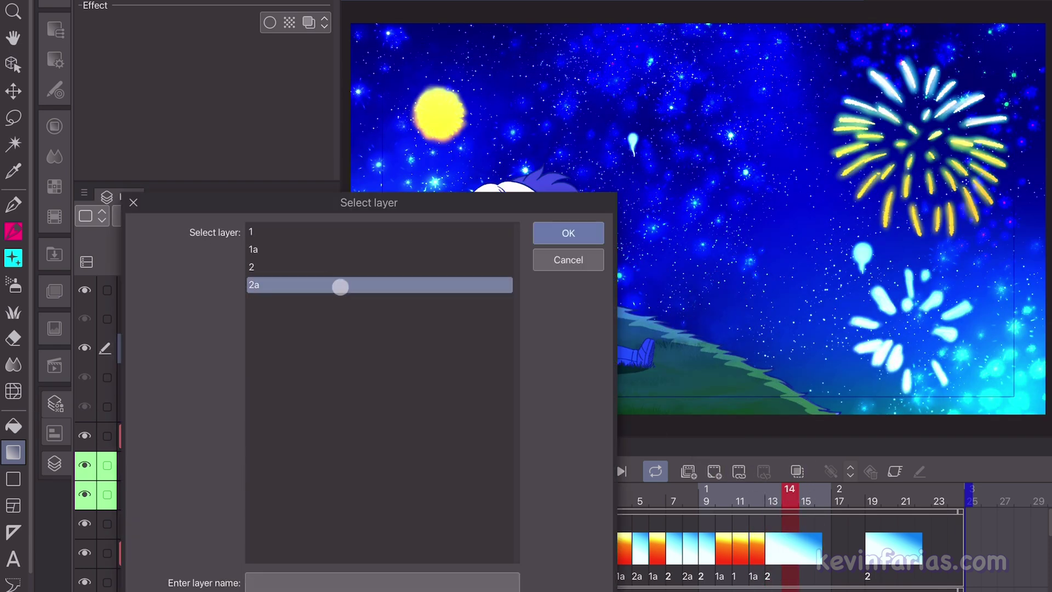
pyautogui.click(568, 233)
# - Assign cel 2 of AMBIENT ANIMATION to frame 15 and cel 1a to frame 16
pyautogui.click(806, 501)
pyautogui.click(738, 471)
pyautogui.click(277, 266)
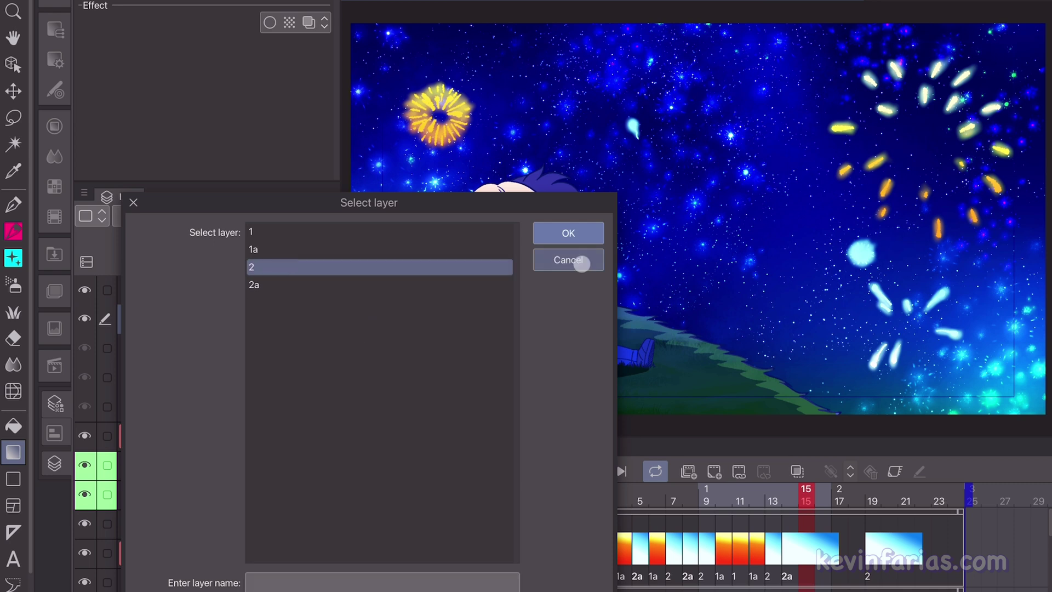
pyautogui.click(569, 233)
pyautogui.click(824, 500)
pyautogui.click(738, 471)
pyautogui.click(304, 250)
pyautogui.click(560, 234)
# - Assign cel 1 of AMBIENT ANIMATION to frame 17 and cel 1a to frame 18
pyautogui.click(841, 493)
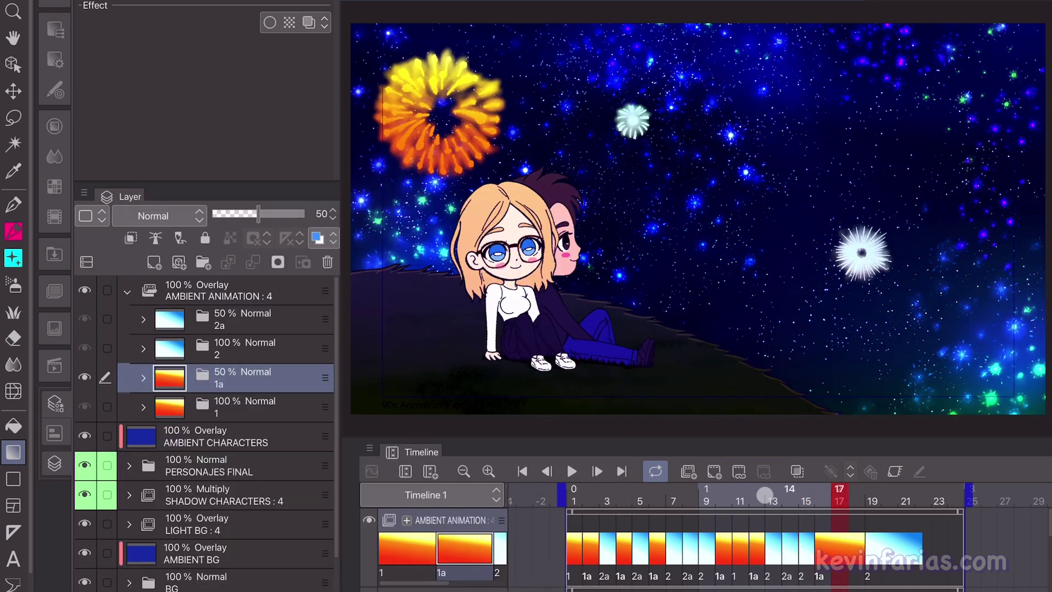
pyautogui.click(738, 471)
pyautogui.click(277, 231)
pyautogui.click(569, 233)
pyautogui.click(861, 501)
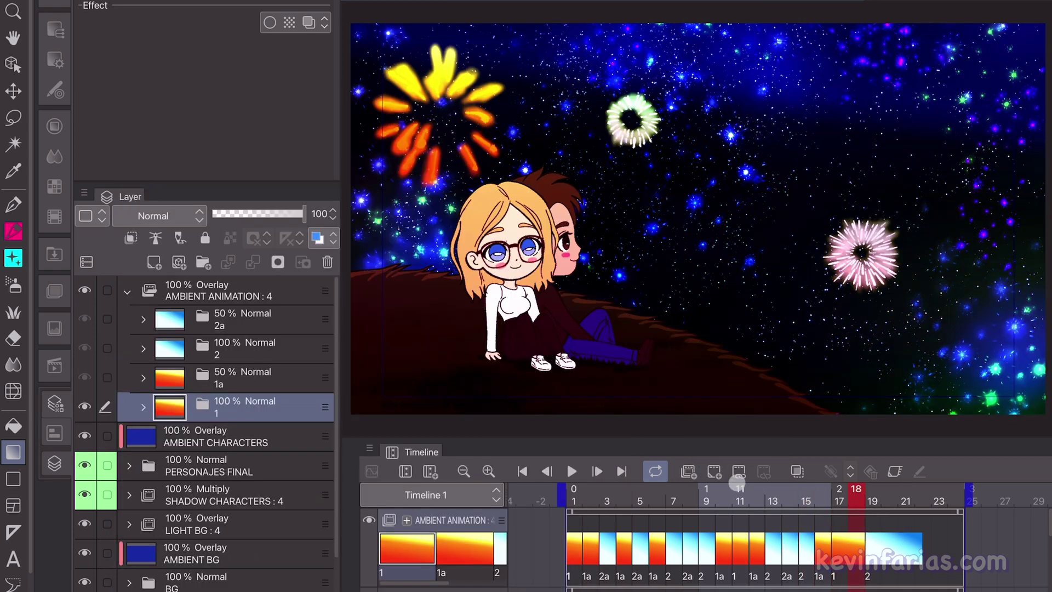
pyautogui.click(714, 471)
pyautogui.click(277, 250)
pyautogui.click(568, 233)
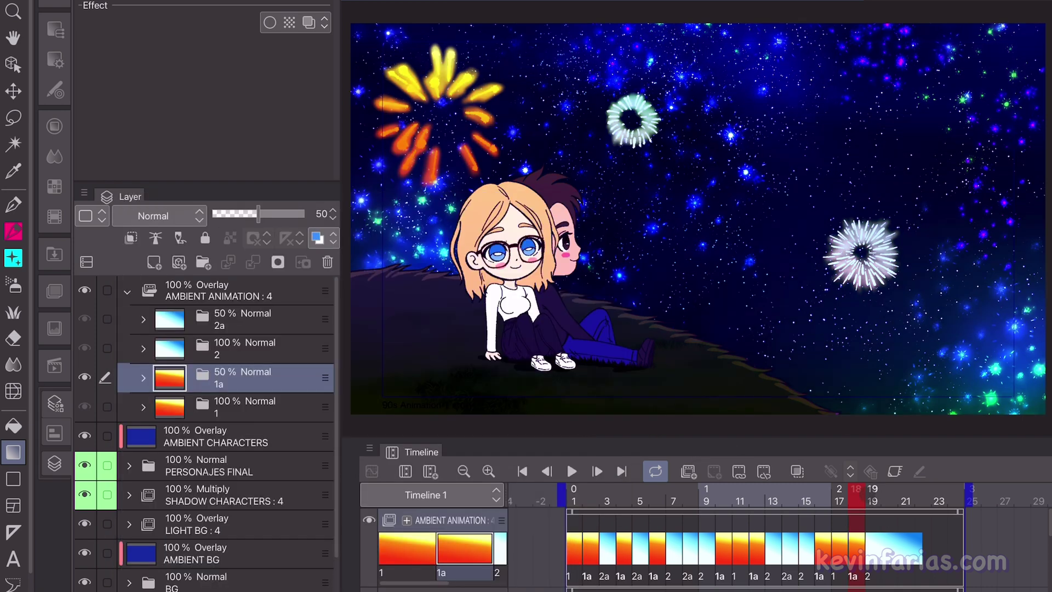
# - Assign cel 2a of AMBIENT ANIMATION to frame 20 and cel 2 to frame 21
pyautogui.click(889, 502)
pyautogui.click(714, 471)
pyautogui.click(278, 284)
pyautogui.click(568, 233)
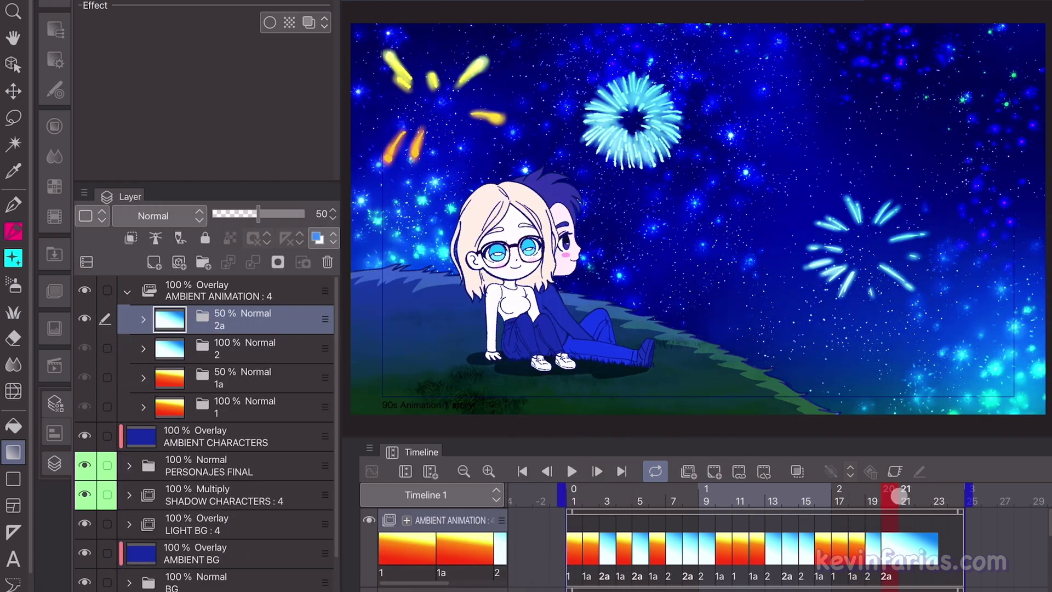
pyautogui.click(905, 501)
pyautogui.click(714, 471)
pyautogui.click(345, 238)
pyautogui.click(307, 267)
pyautogui.click(568, 233)
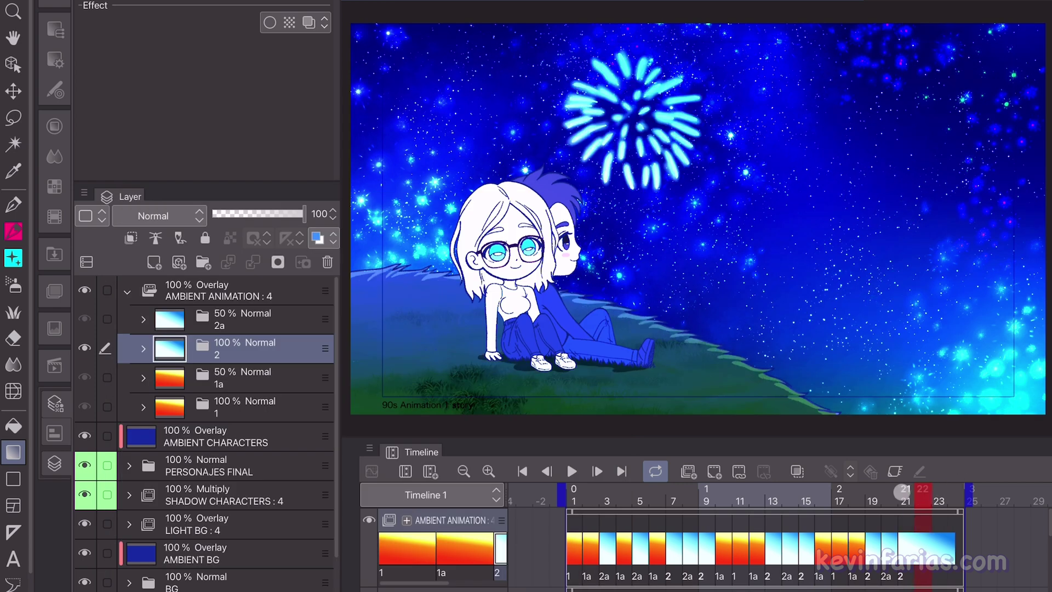
# - Assign cel 1a of AMBIENT ANIMATION to frame 22 and cel 1 to frame 23
pyautogui.click(922, 501)
pyautogui.click(714, 471)
pyautogui.click(383, 251)
pyautogui.click(568, 233)
pyautogui.click(939, 501)
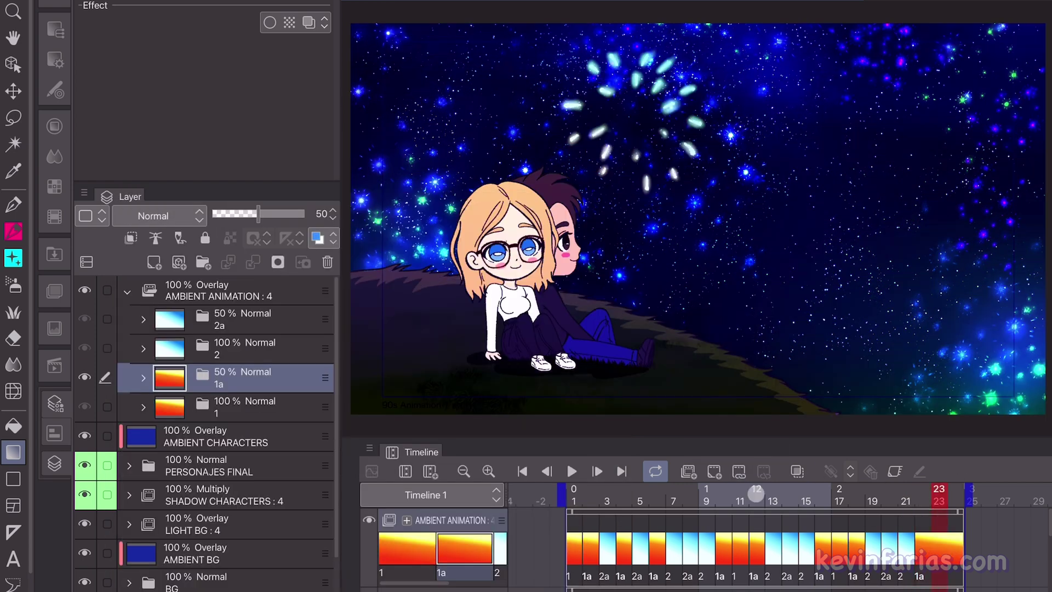
pyautogui.click(713, 472)
pyautogui.click(329, 231)
pyautogui.click(568, 233)
# - Assign cel 2a of AMBIENT ANIMATION to frame 24 and play the animation from the first frame
pyautogui.click(956, 502)
pyautogui.click(714, 471)
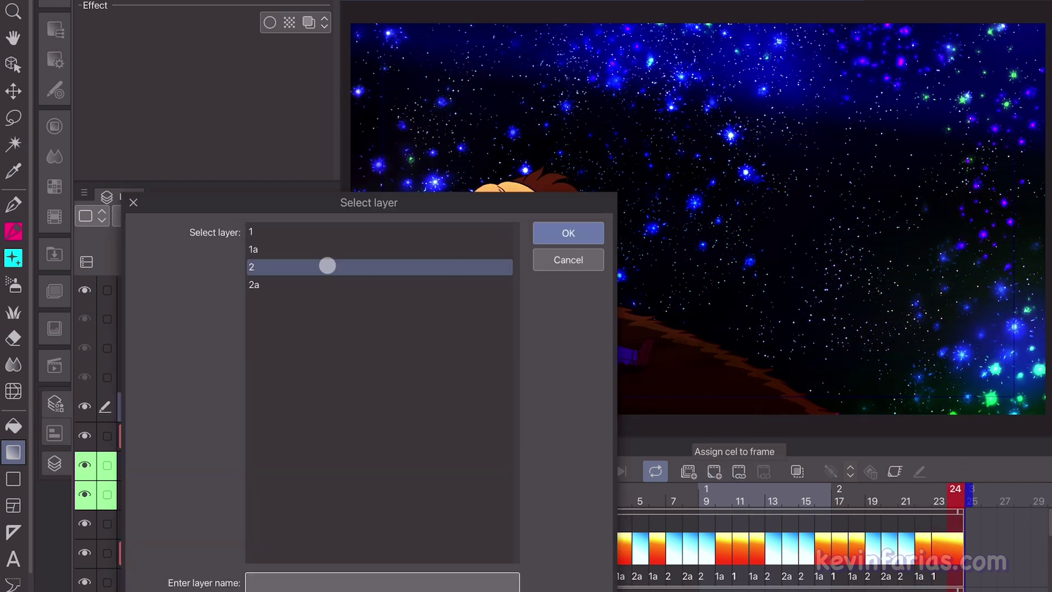
pyautogui.click(307, 285)
pyautogui.click(568, 233)
pyautogui.click(522, 472)
pyautogui.click(572, 472)
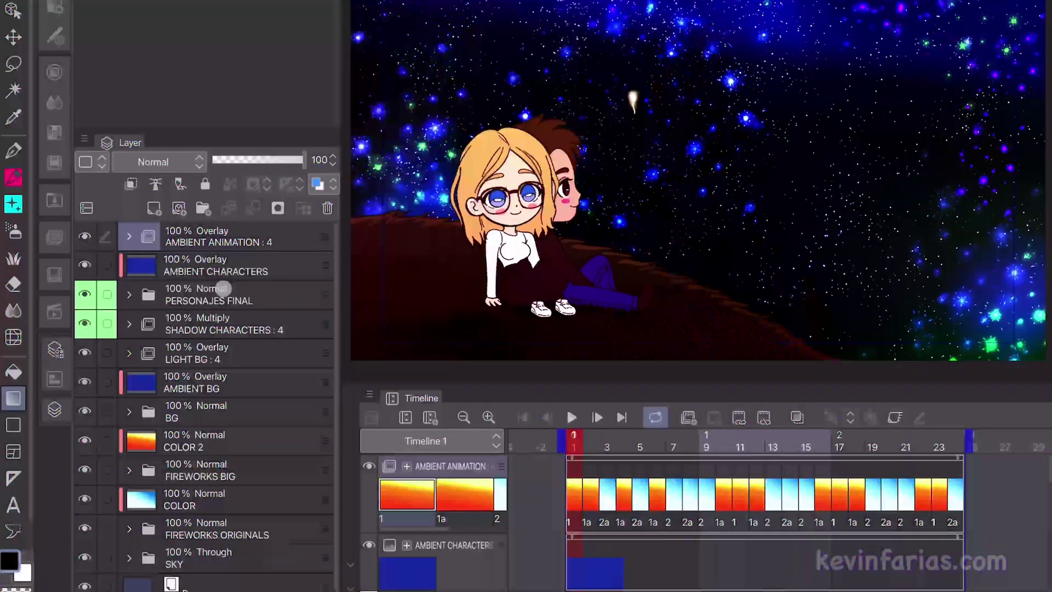
# - Create a new animation folder above AMBIENT CHARACTERS and name it LIGHTS
pyautogui.click(219, 265)
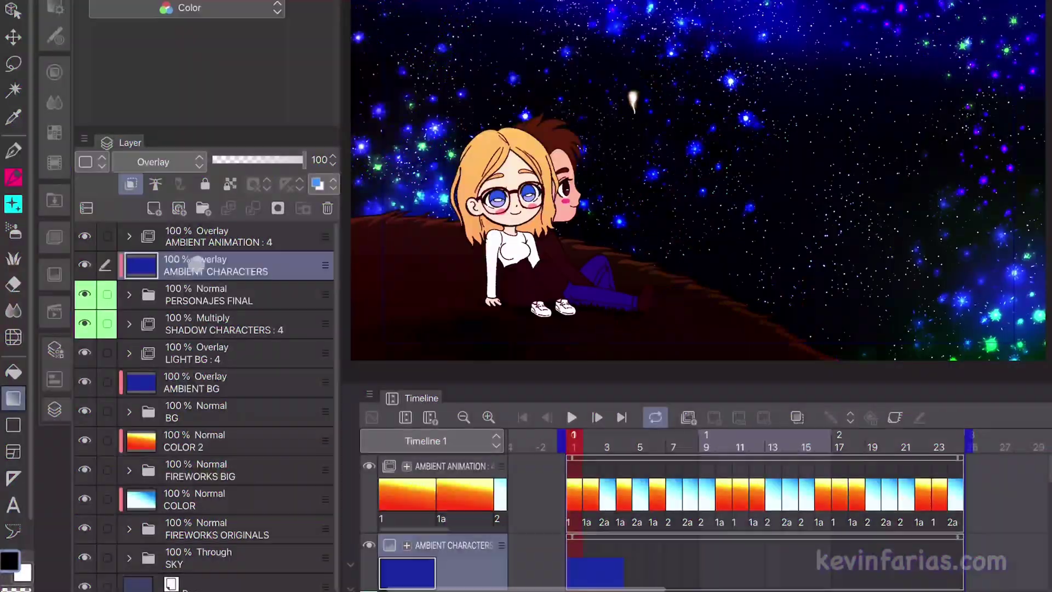
pyautogui.click(690, 417)
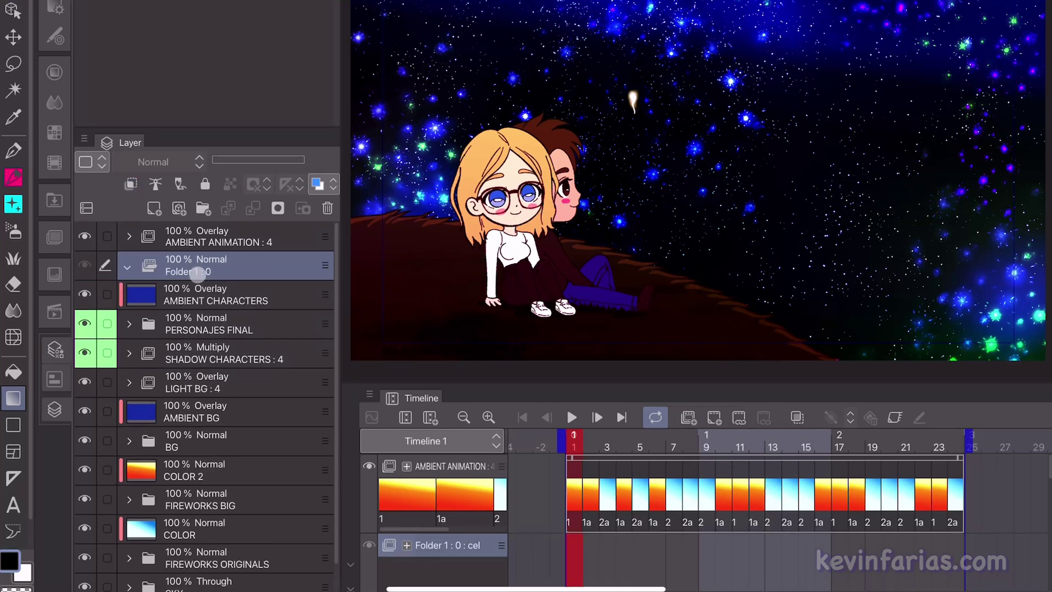
pyautogui.doubleClick(219, 266)
pyautogui.write('LIGHTS')
pyautogui.press('Return')
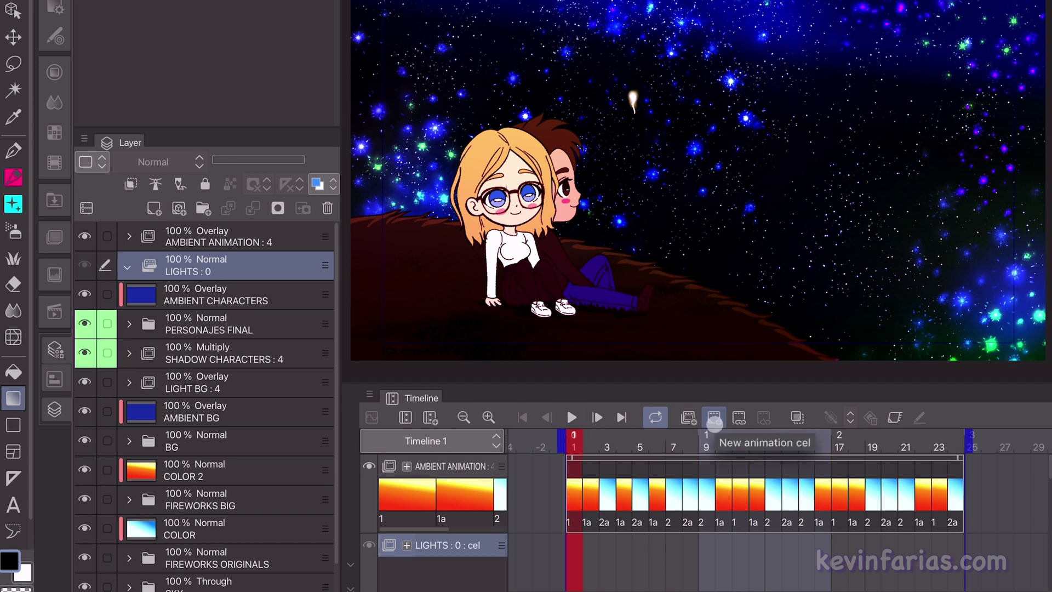
# - Add a new animation cel to the LIGHTS folder at frame 1
pyautogui.click(714, 418)
pyautogui.scroll(-2, 754, 540)
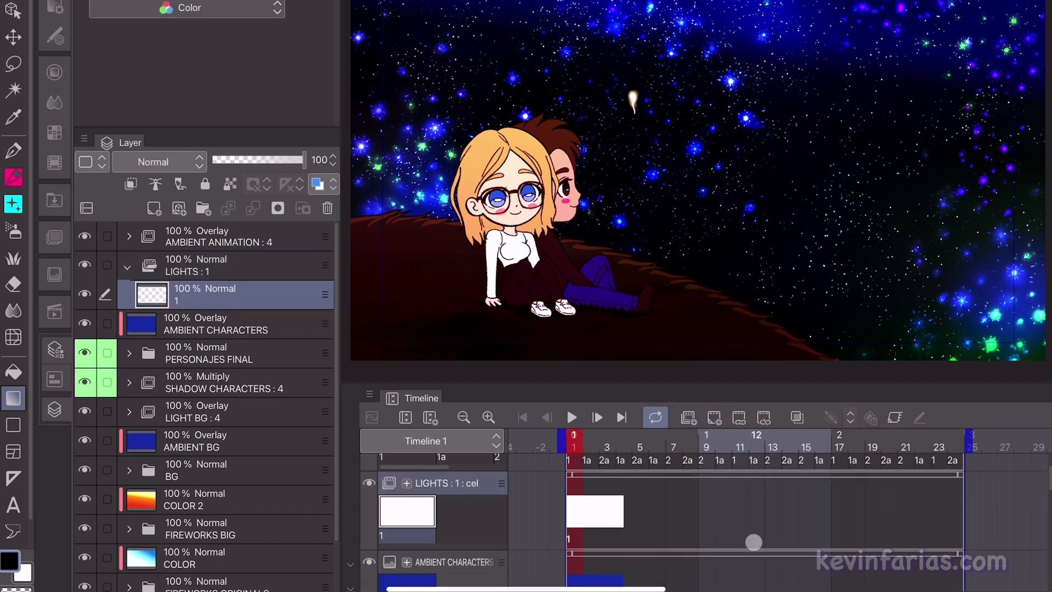
pyautogui.scroll(1, 752, 542)
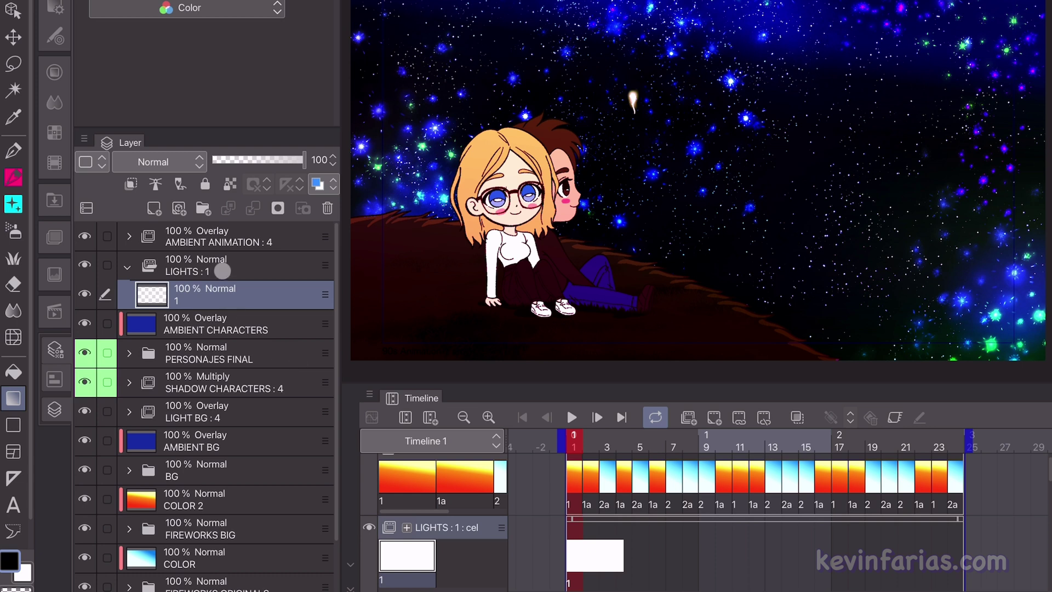
# - Set the drawing colour to pale cyan (HEX C7F3F5) and choose the Pen tool for drawing the light
pyautogui.doubleClick(12, 563)
pyautogui.moveTo(83, 347); pyautogui.dragTo(58, 343)
pyautogui.click(296, 502)
pyautogui.click(100, 337)
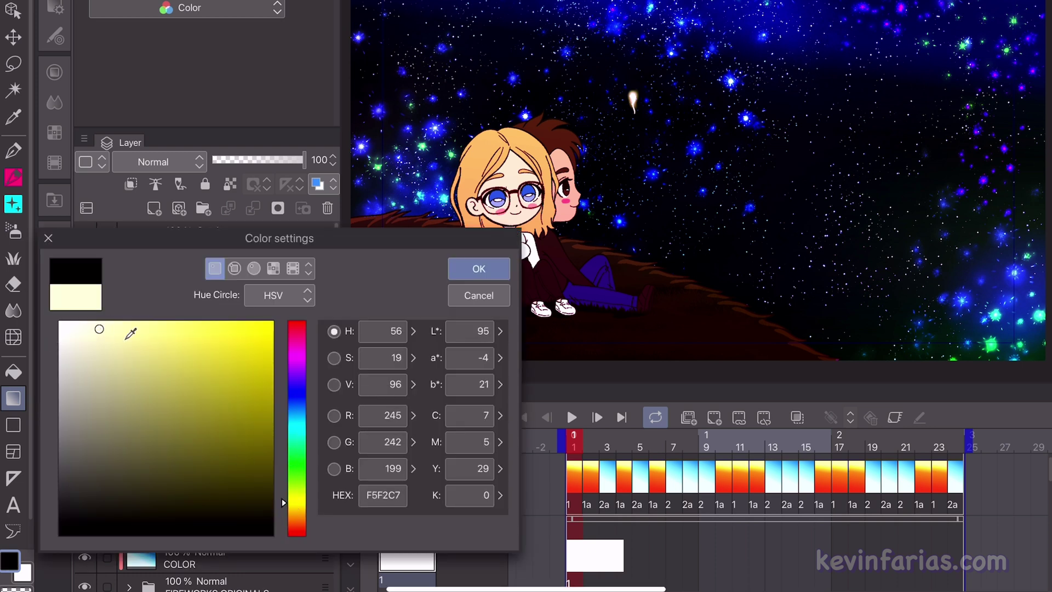
pyautogui.moveTo(297, 462); pyautogui.dragTo(297, 426)
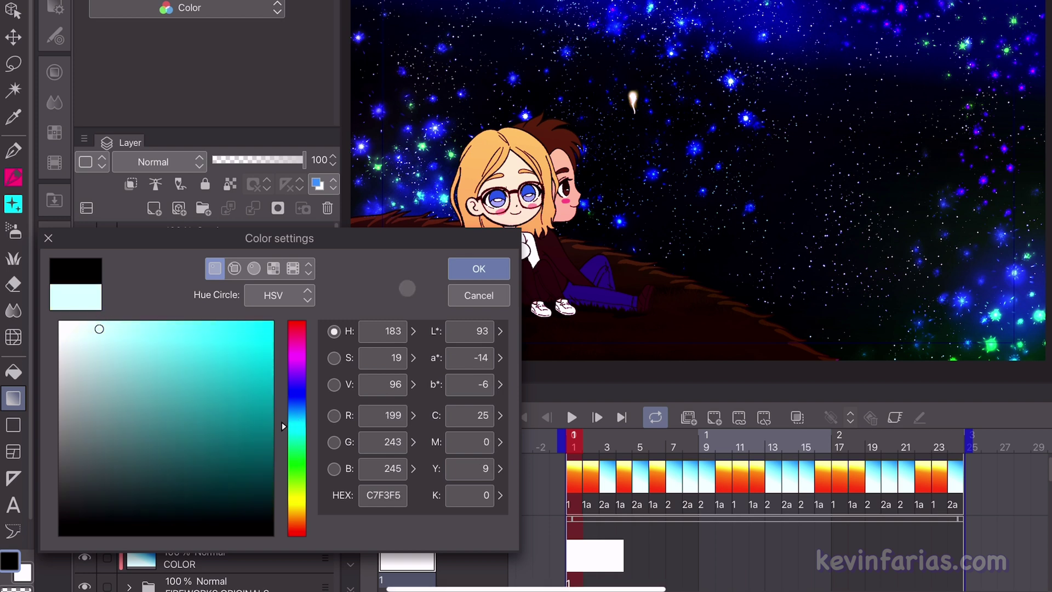
pyautogui.click(479, 269)
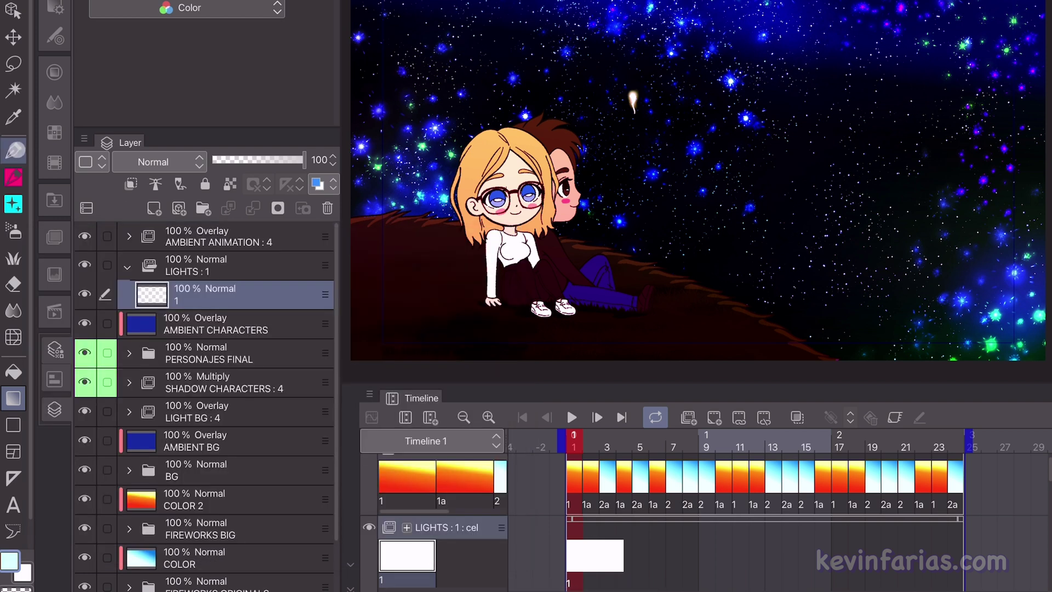
pyautogui.click(15, 150)
# - Set the LIGHTS folder's blending mode to Overlay and select its cel 1 for drawing on the characters
pyautogui.scroll(5, 483, 245)
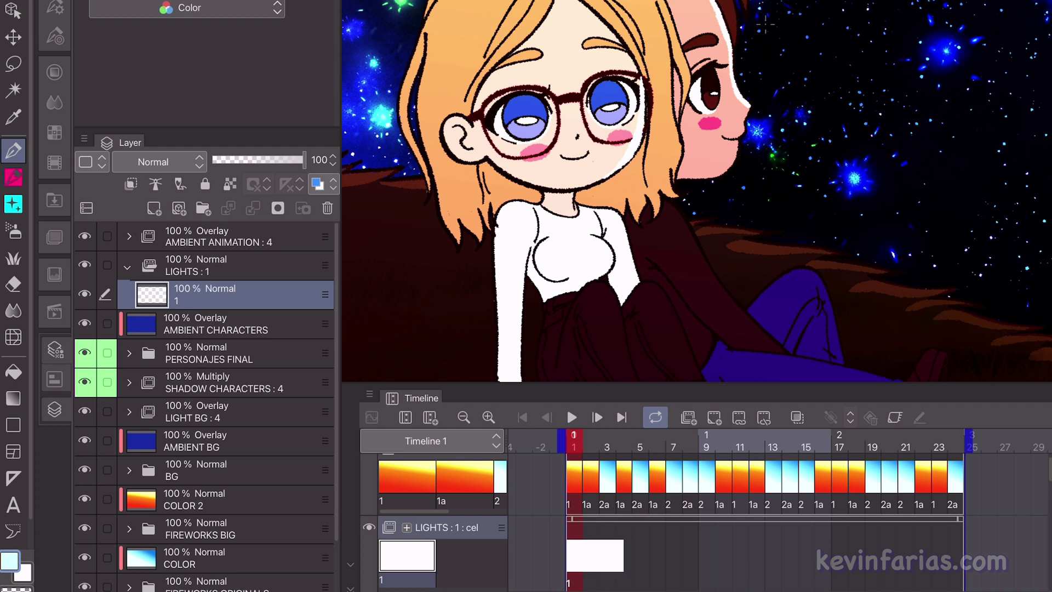
pyautogui.click(221, 267)
pyautogui.click(159, 161)
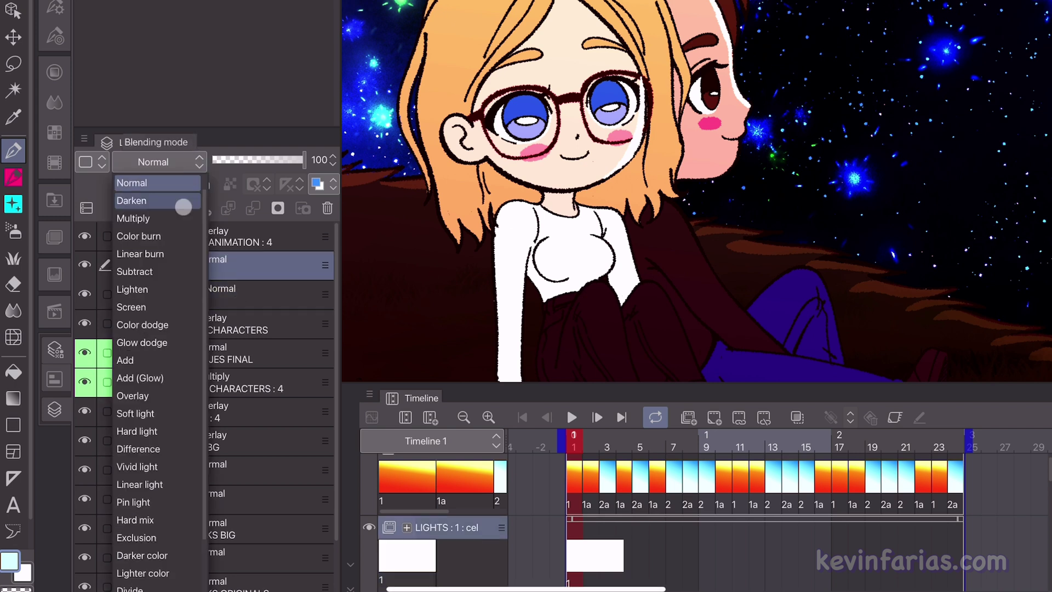
pyautogui.click(187, 396)
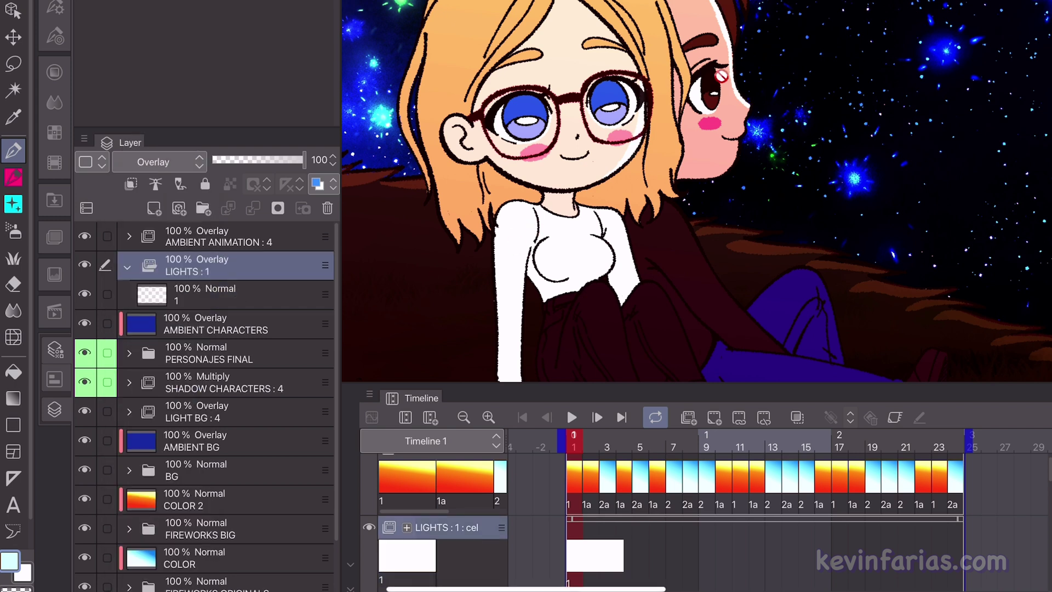
pyautogui.click(213, 288)
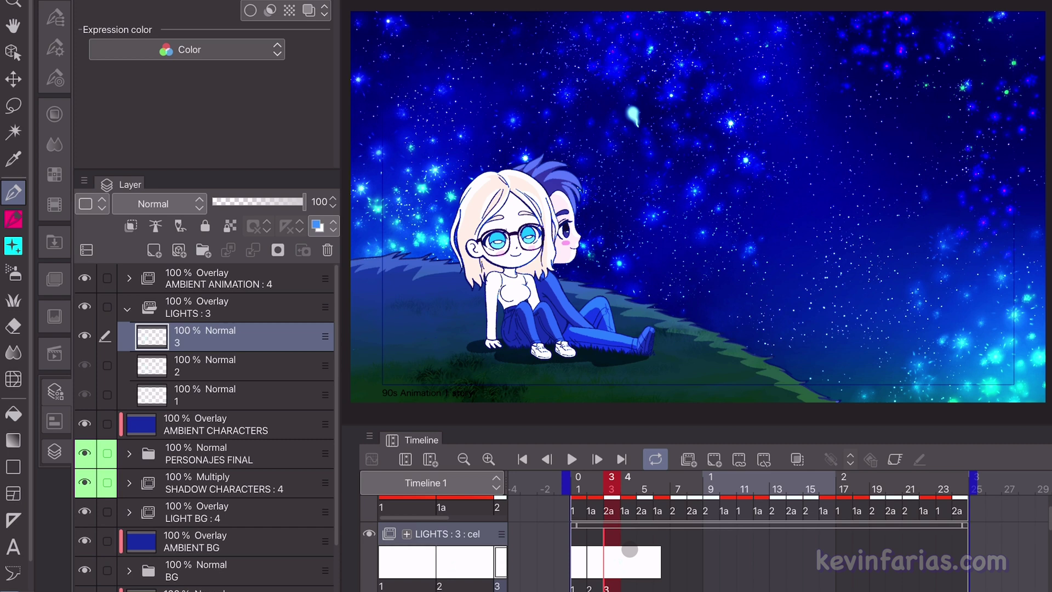
# - Assign cel 2 of LIGHTS to frame 4
pyautogui.click(630, 550)
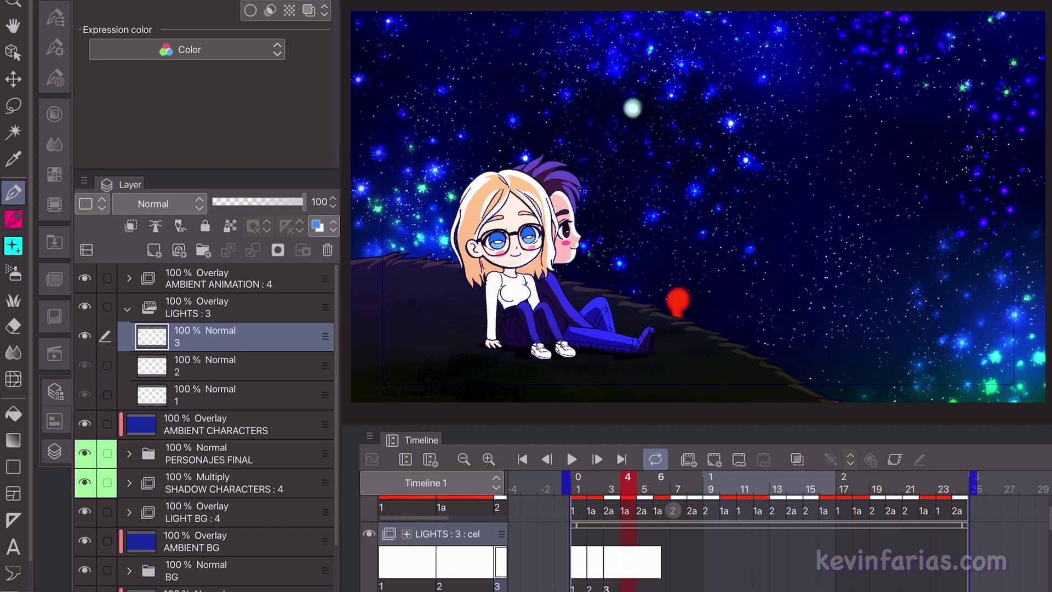
pyautogui.click(738, 459)
pyautogui.click(322, 237)
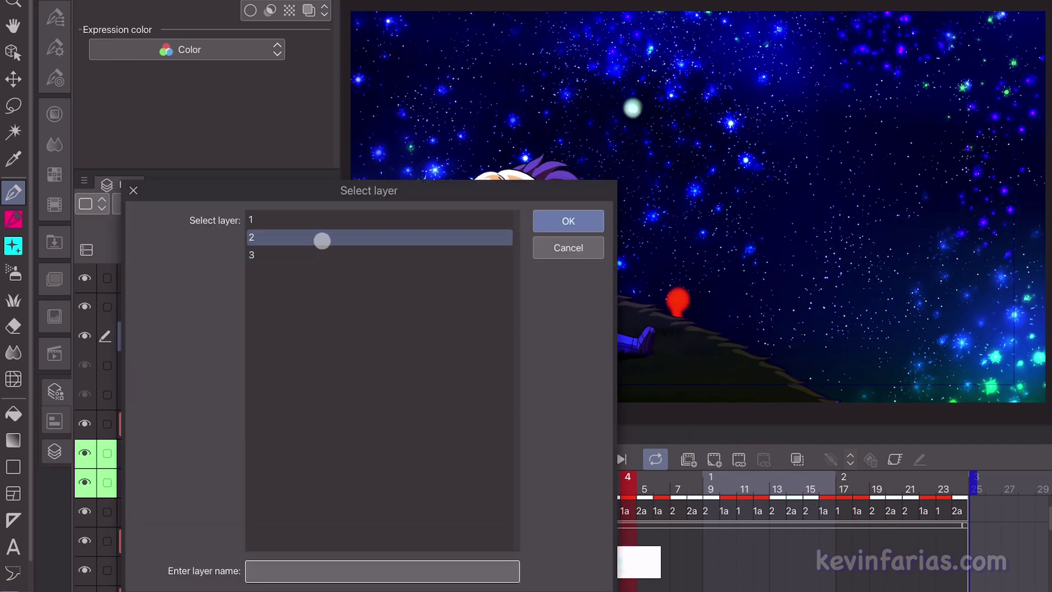
pyautogui.click(555, 222)
# - Shorten the LIGHTS clip to end after frame 4 and copy it
pyautogui.moveTo(964, 525); pyautogui.dragTo(636, 525)
pyautogui.rightClick(608, 522)
pyautogui.click(789, 287)
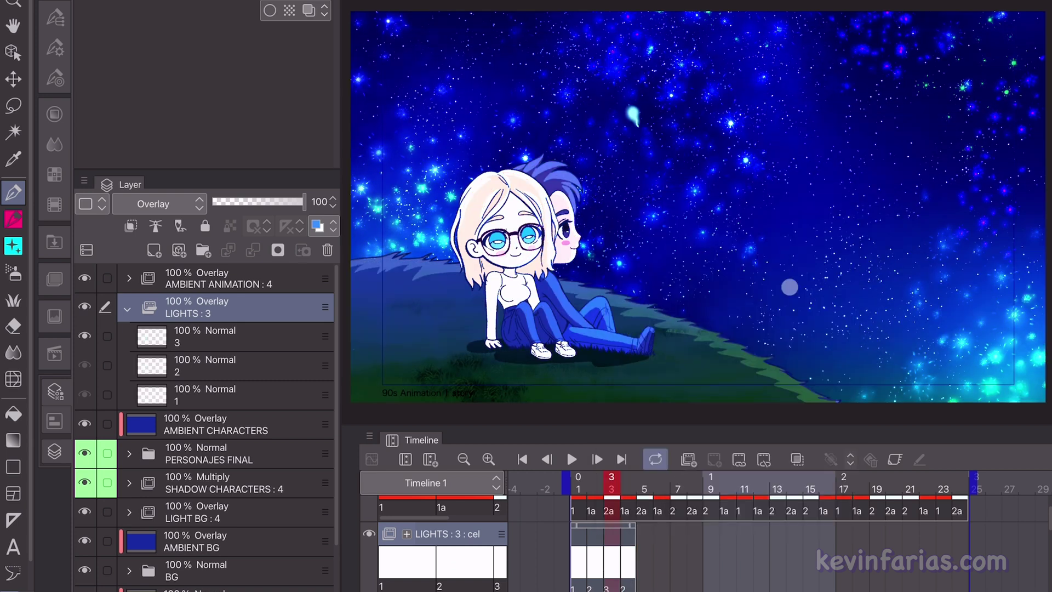
# - Paste the copied LIGHTS clip at frames 5, 9, 13, 17 and 21, and play the animation
pyautogui.rightClick(645, 534)
pyautogui.click(795, 315)
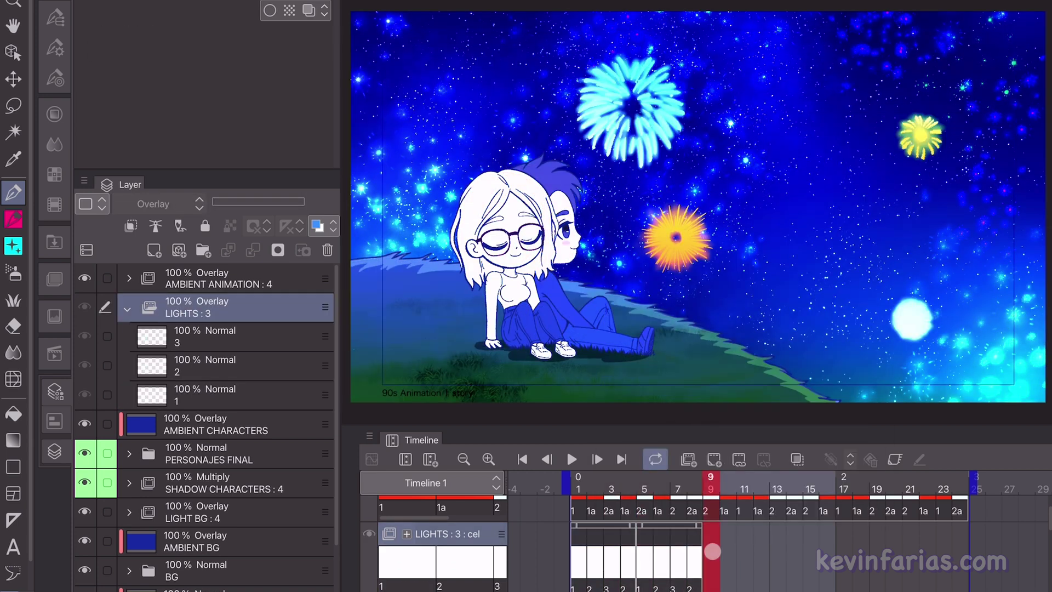
pyautogui.rightClick(712, 534)
pyautogui.click(874, 315)
pyautogui.click(928, 312)
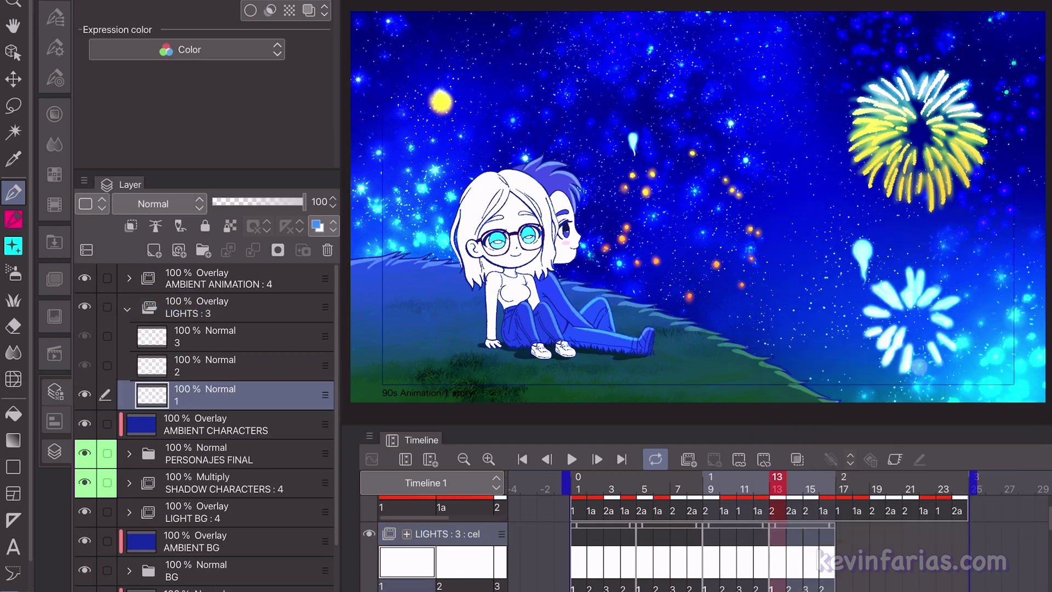
pyautogui.rightClick(844, 552)
pyautogui.click(991, 308)
pyautogui.rightClick(910, 536)
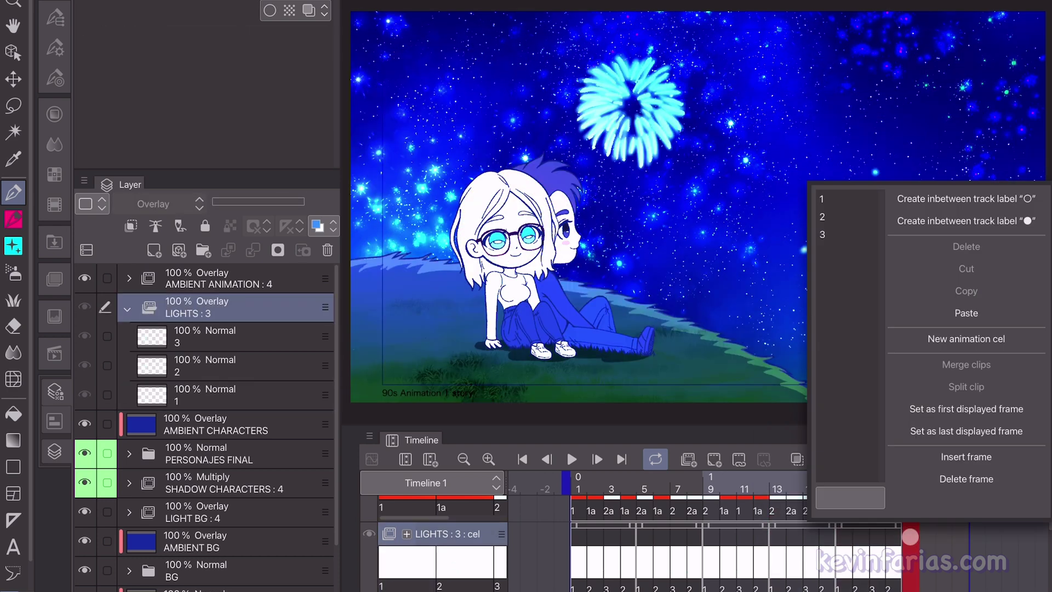
pyautogui.click(1012, 314)
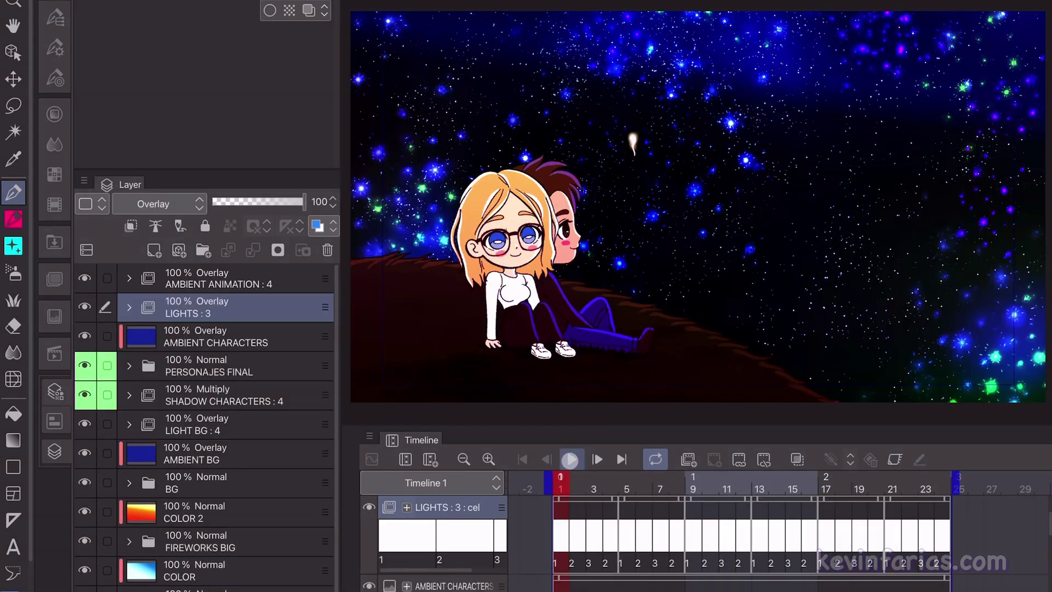
pyautogui.click(570, 459)
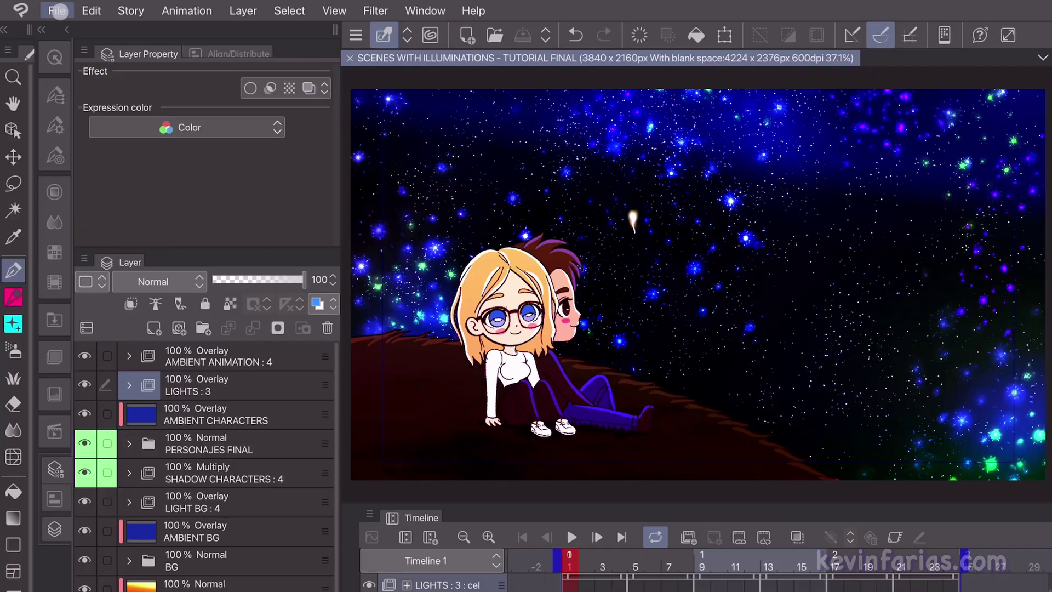
# - Start a movie export of the animation in MP4 format with the file name Fireworks
pyautogui.click(56, 10)
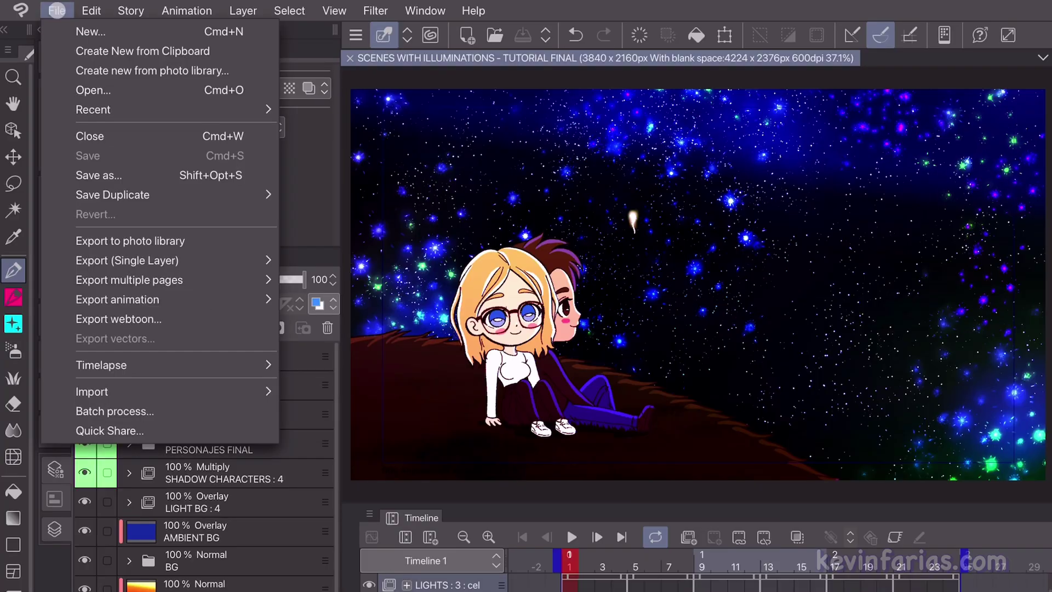
pyautogui.moveTo(153, 300)
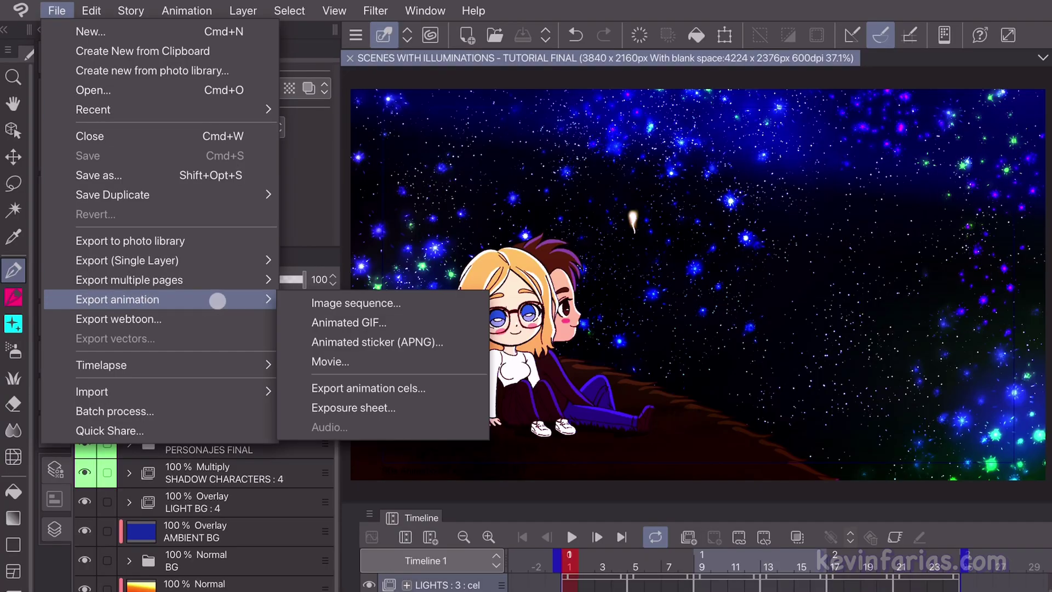
pyautogui.click(430, 362)
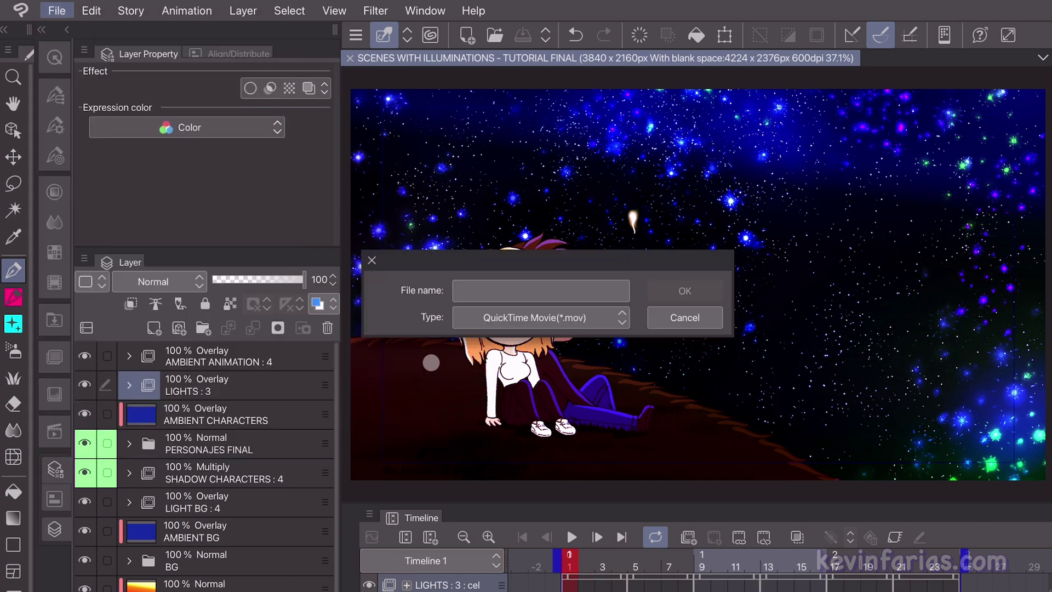
pyautogui.click(590, 327)
pyautogui.click(593, 356)
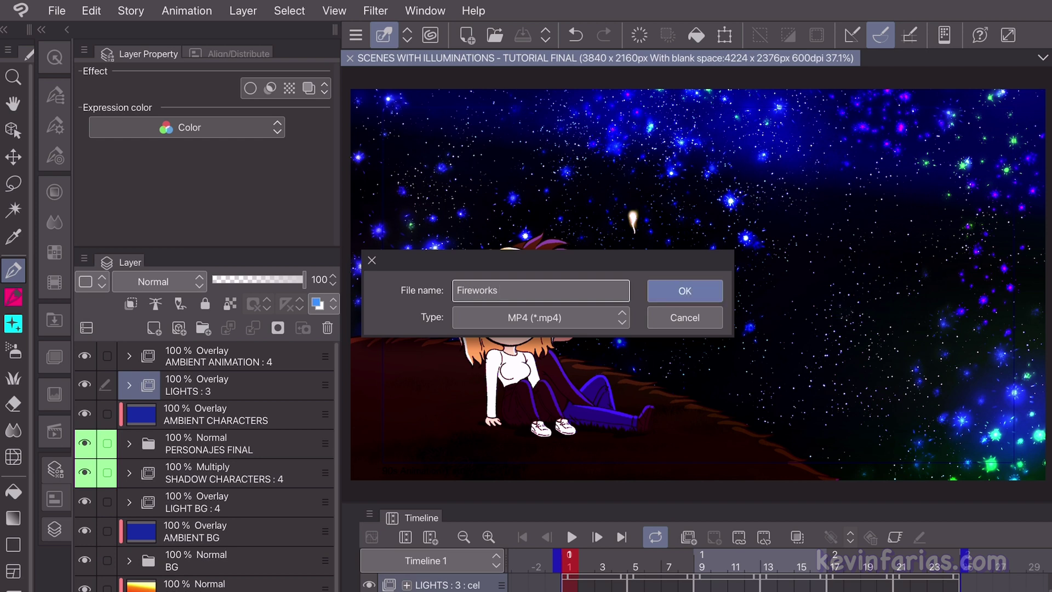
pyautogui.click(699, 289)
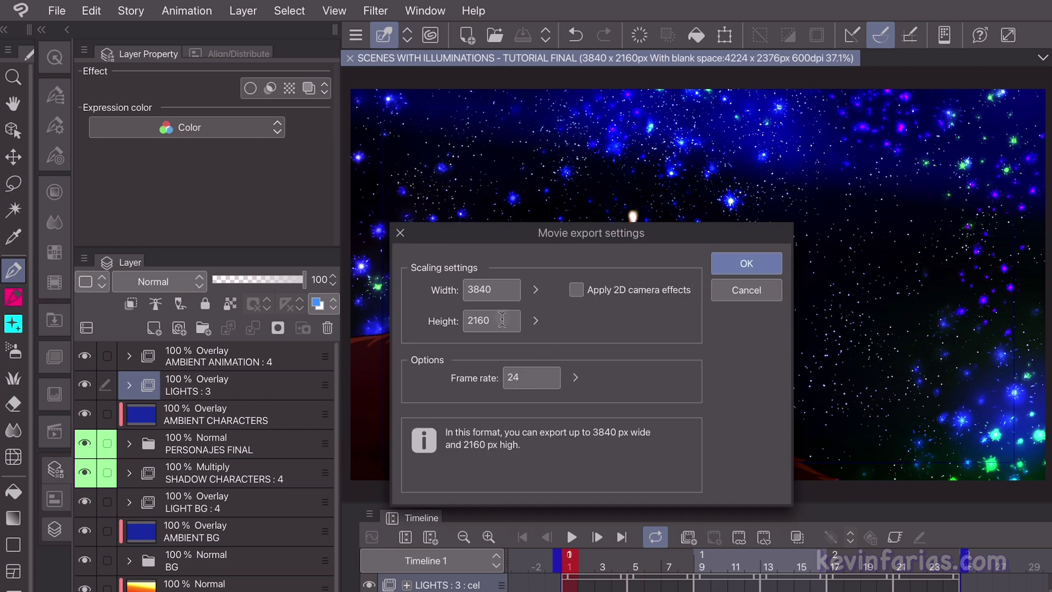
# - Export the movie at 3840 x 2160 px and 24 fps, and save it in the TUTORIAL folder
pyautogui.click(766, 259)
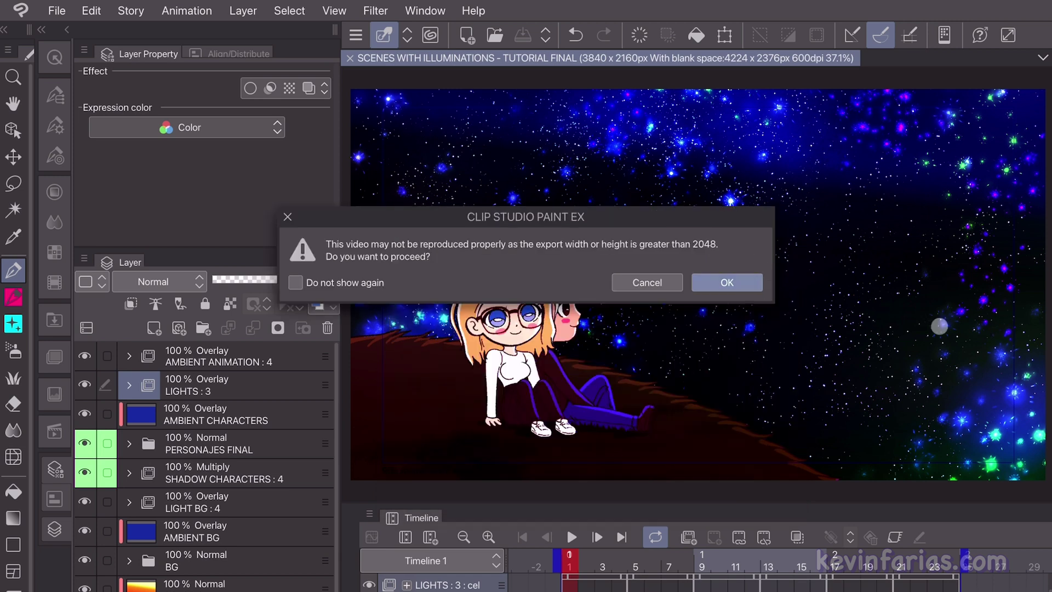
pyautogui.press('Return')
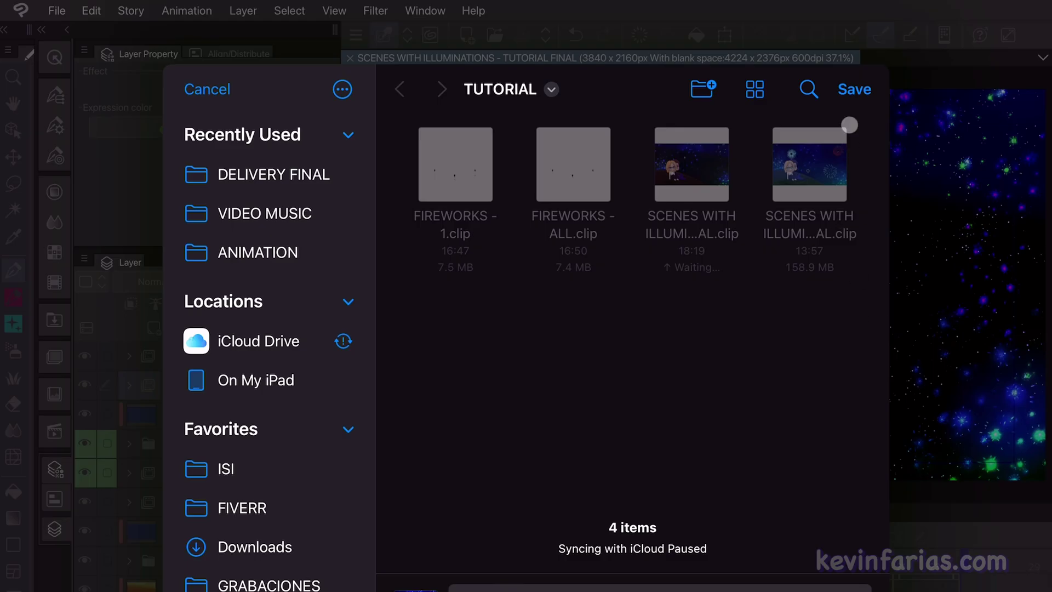
pyautogui.click(856, 89)
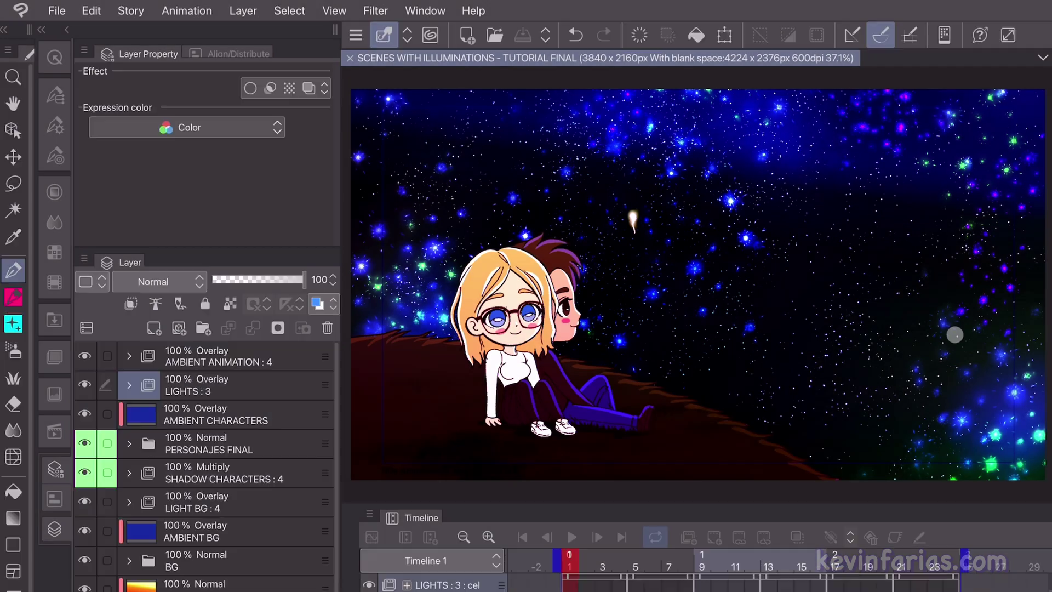